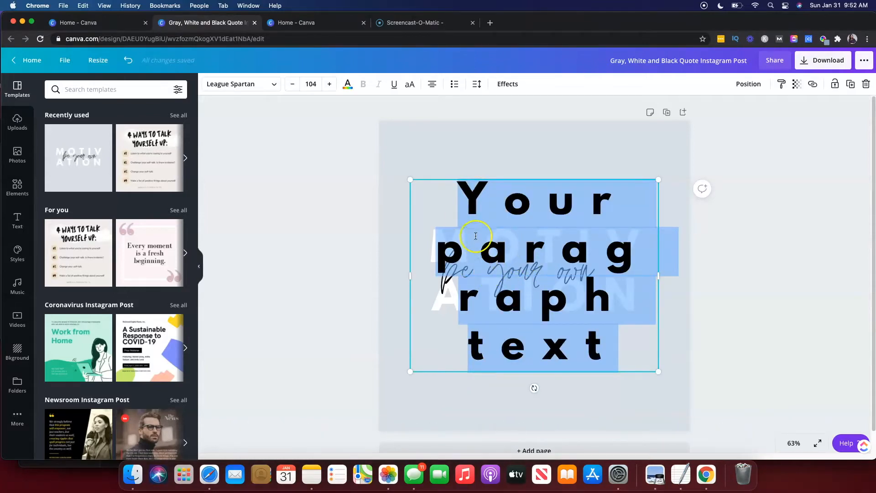
left_click(436, 179)
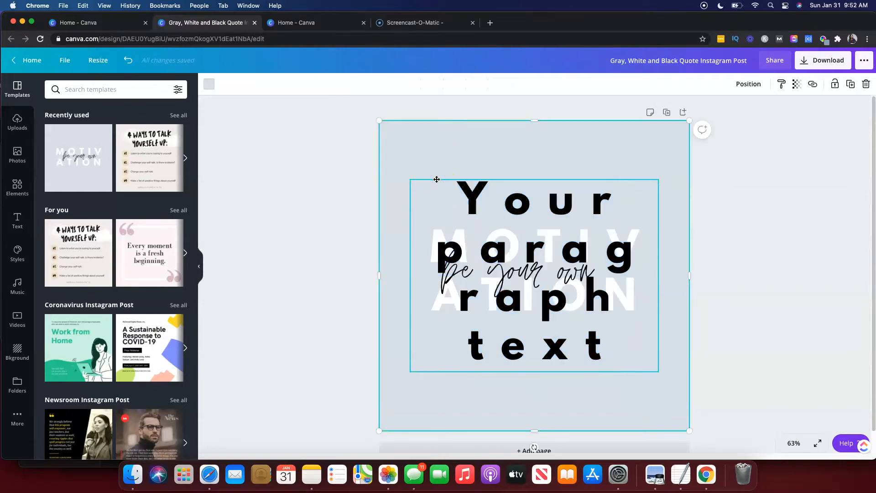
key("Delete")
left_click(437, 179)
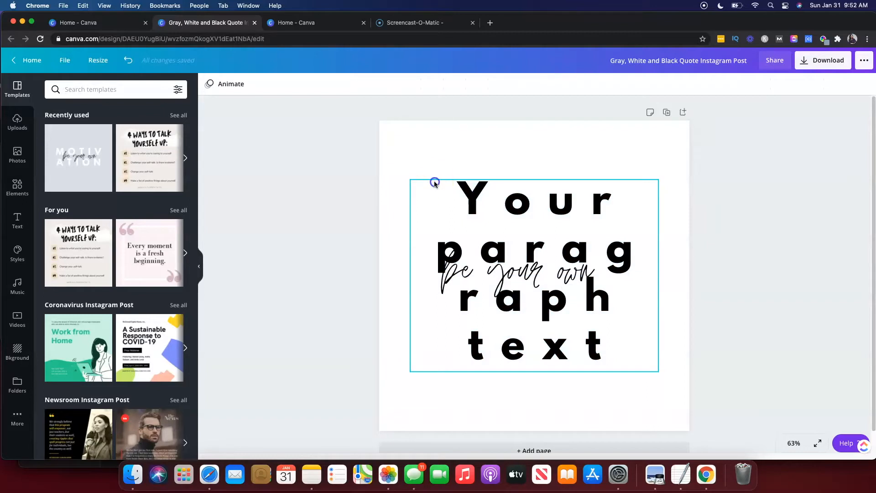
left_click(127, 60)
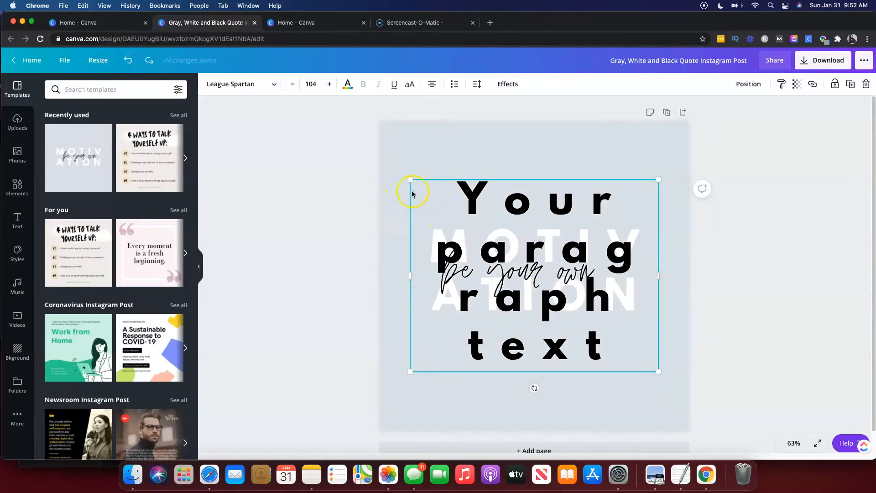
Delete the "Your paragraph text" box from the design.
key("Delete")
left_click(448, 279)
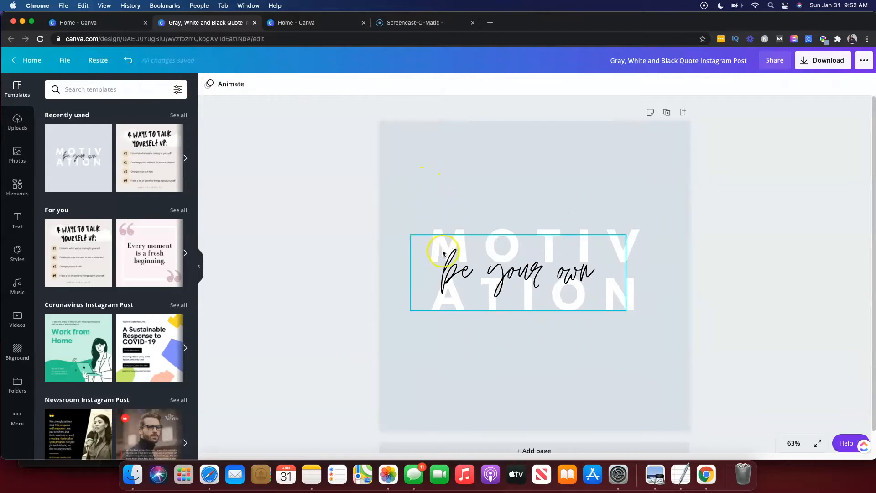
Nudge the "be your own" script text to sit slightly lower over the MOTIVATION lettering.
left_click(483, 283)
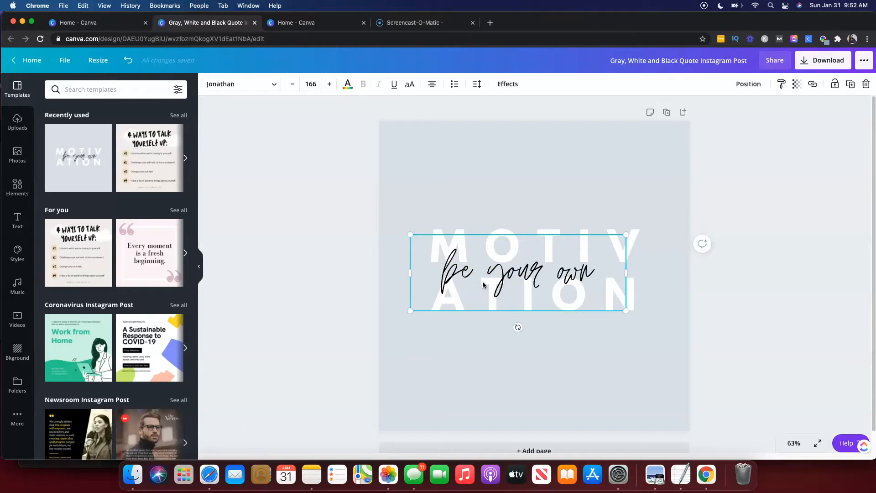
key("shift+Up")
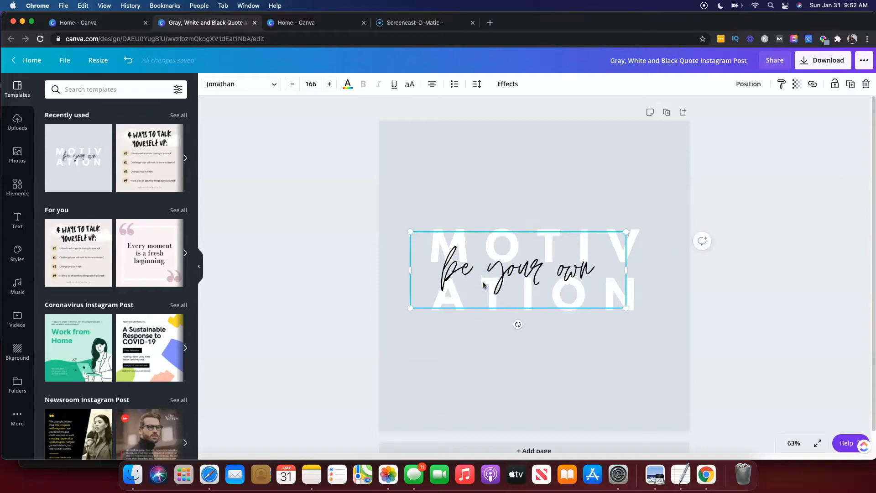
left_click_drag(483, 283, 483, 295)
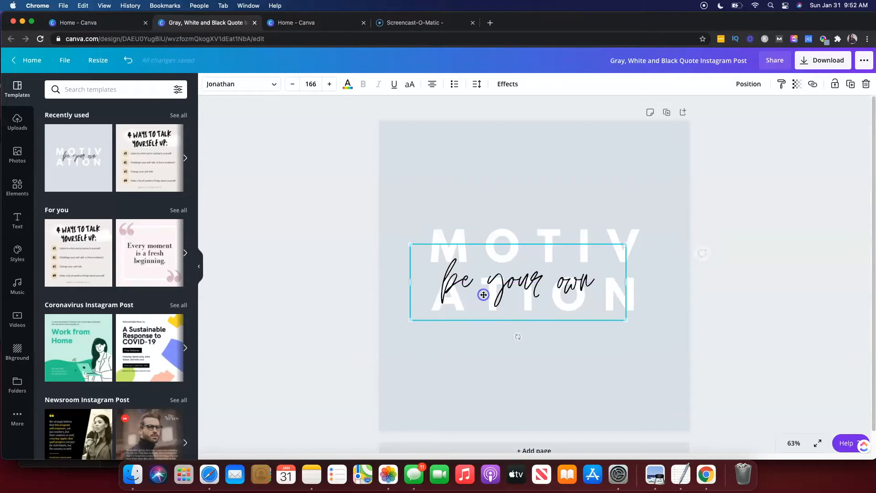
Group the "be your own" and MOTIVATION text boxes together, then ungroup them again.
left_click(478, 231, "shift")
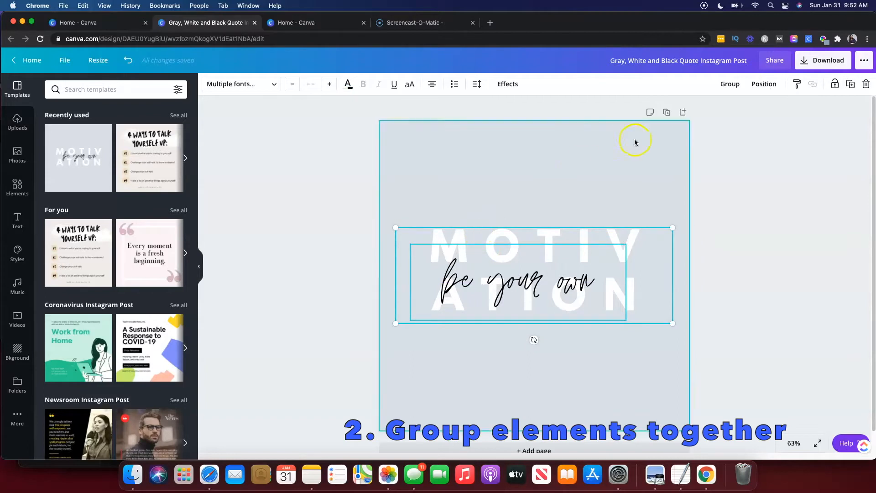
left_click(728, 90)
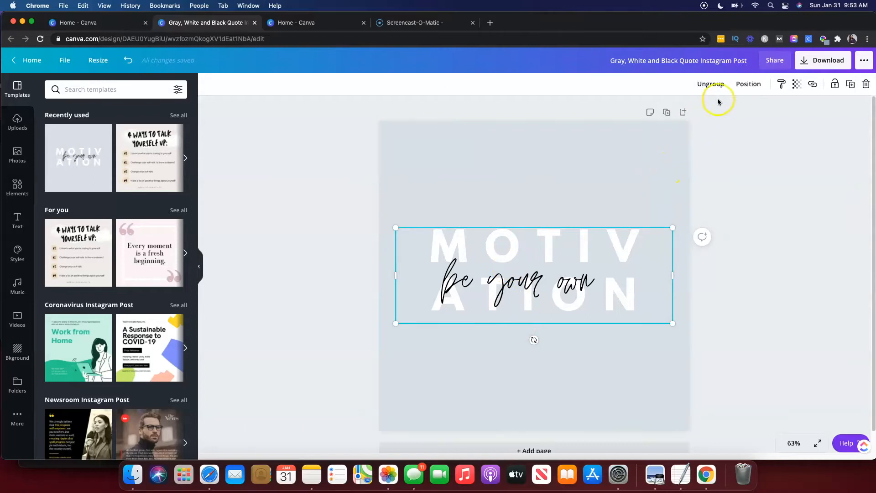
left_click(703, 87)
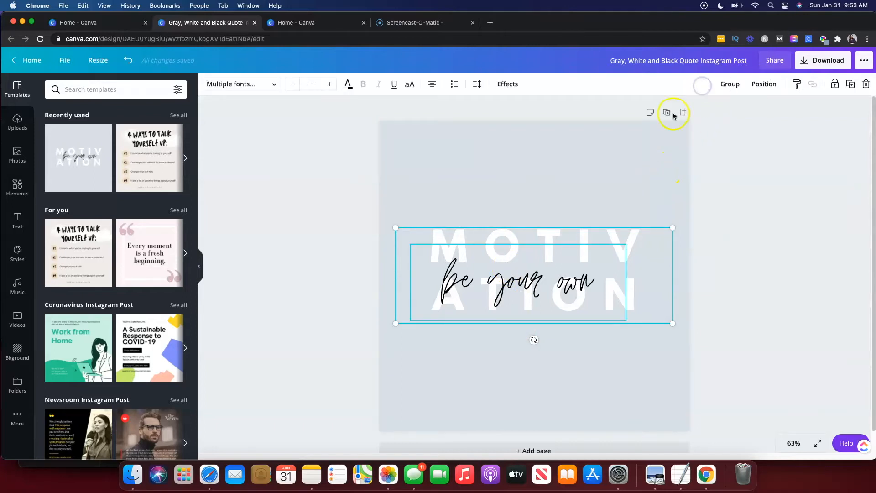
Align the "be your own" text to the bottom centre of the page.
left_click(501, 203)
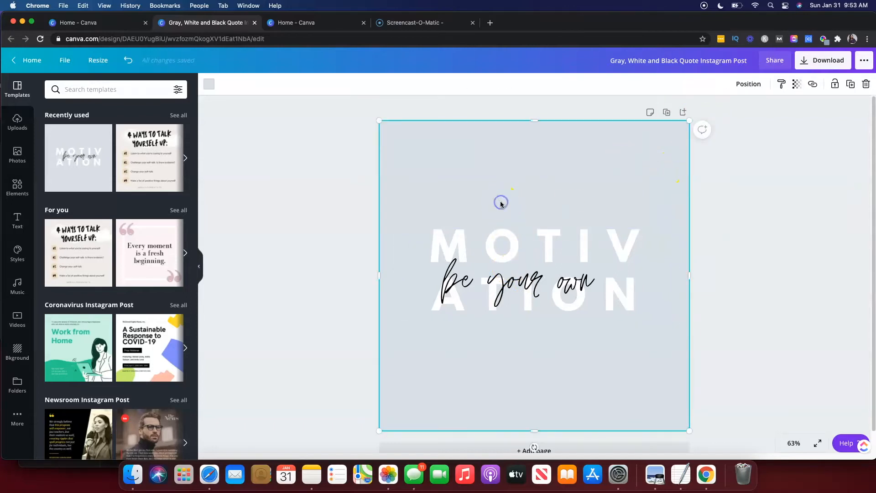
left_click(489, 279)
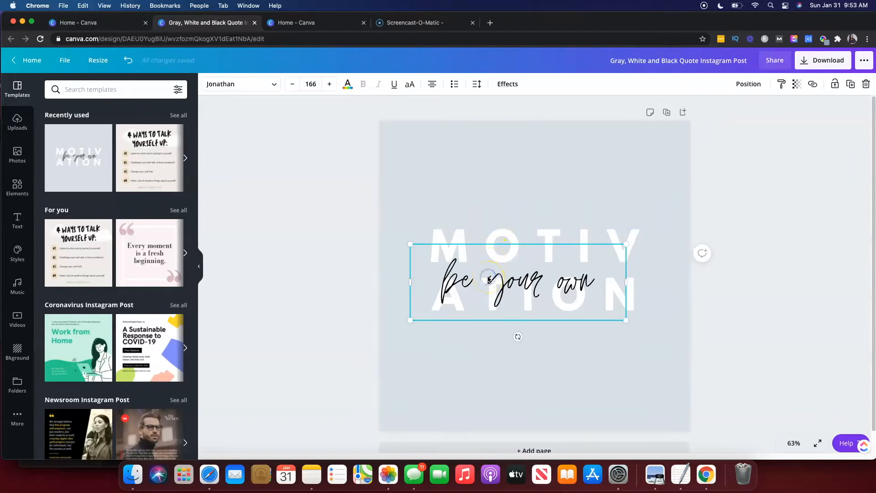
left_click(748, 90)
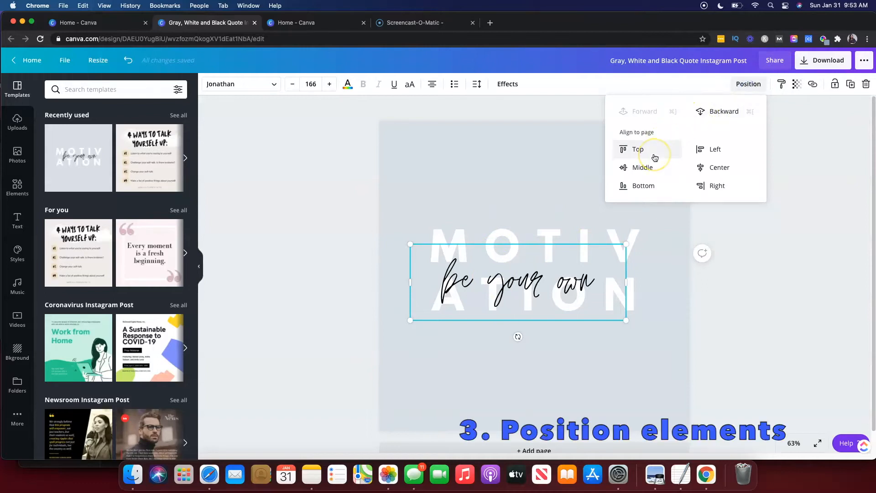
left_click(643, 169)
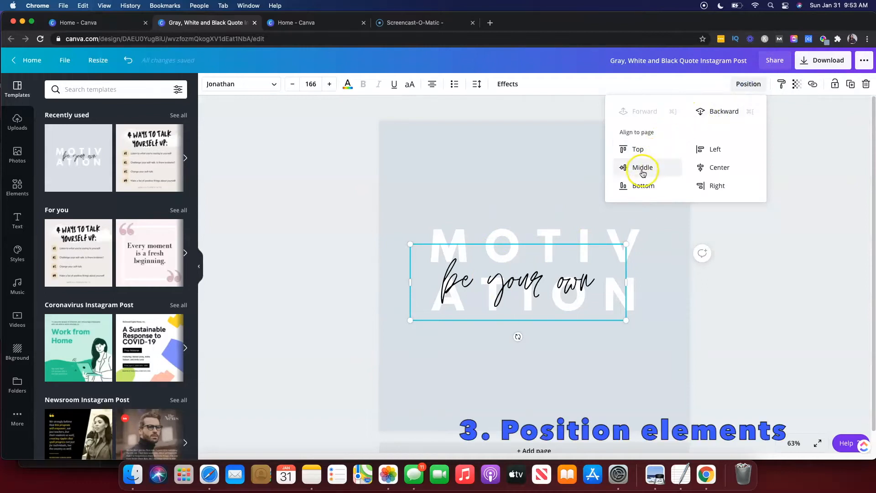
left_click(638, 150)
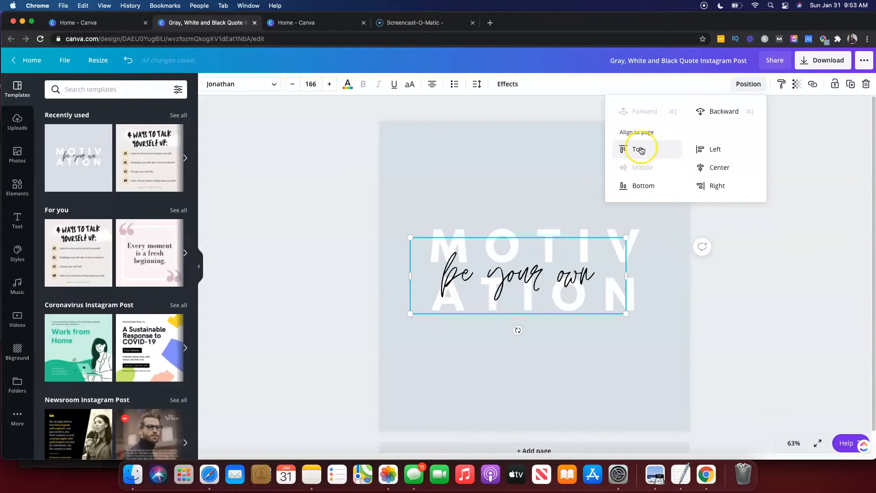
left_click(718, 167)
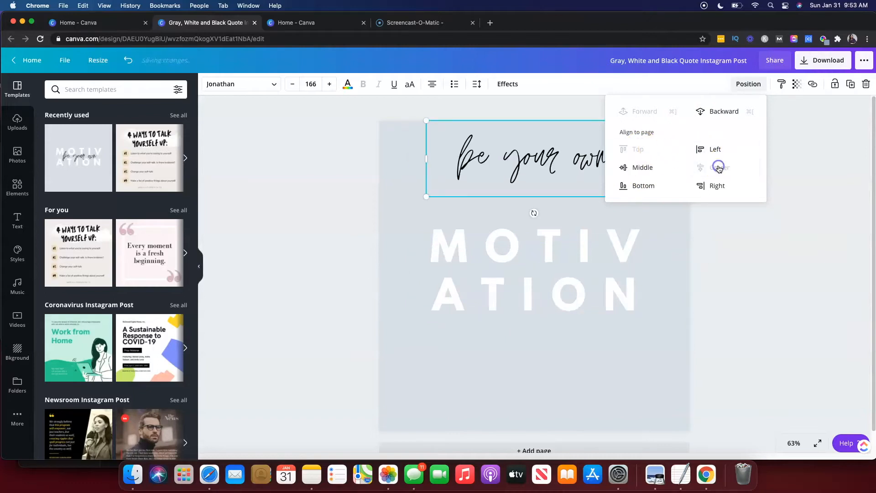
left_click(644, 185)
left_click(544, 184)
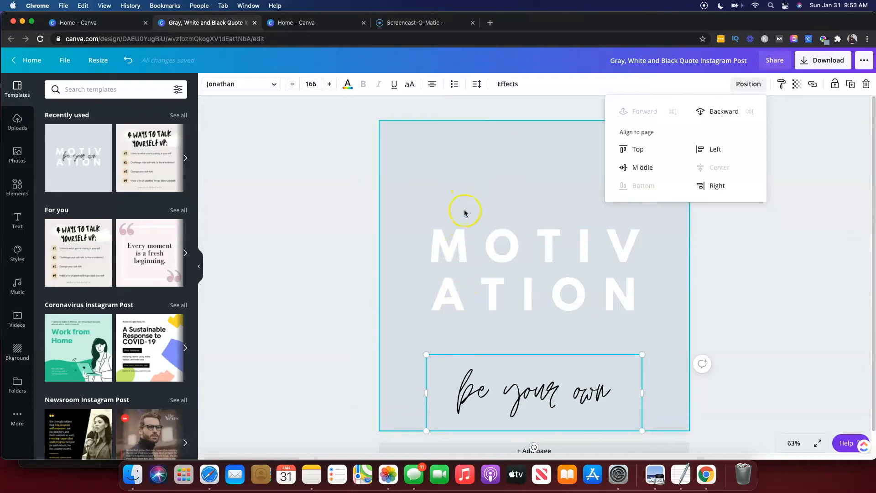
Apply the Curve effect to the MOTIVATION text with the curve set to 59.
left_click(475, 251)
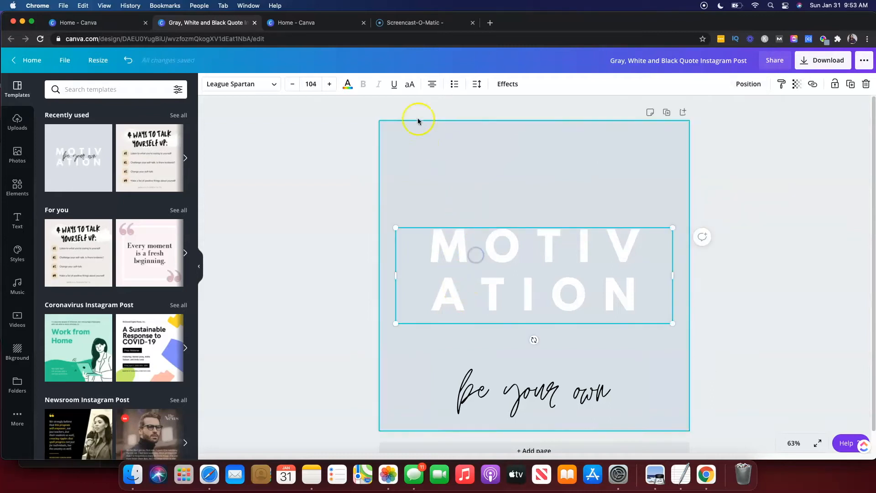
left_click(503, 85)
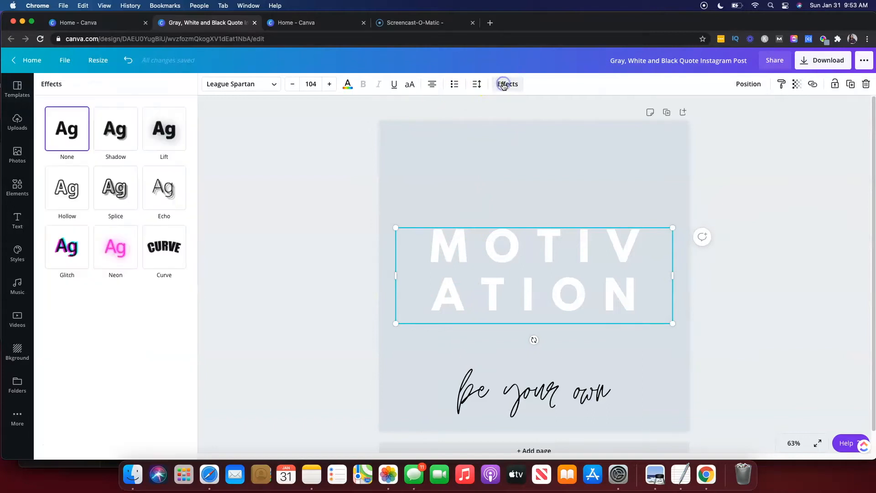
left_click(158, 254)
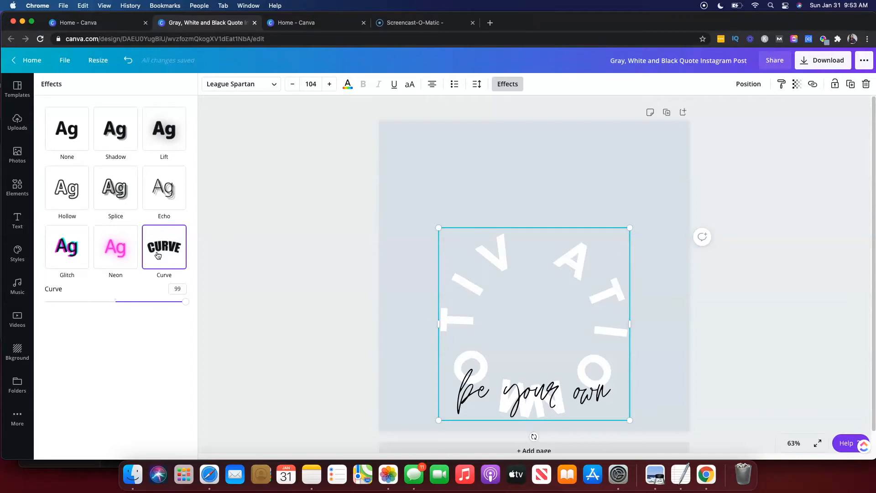
left_click_drag(184, 302, 158, 302)
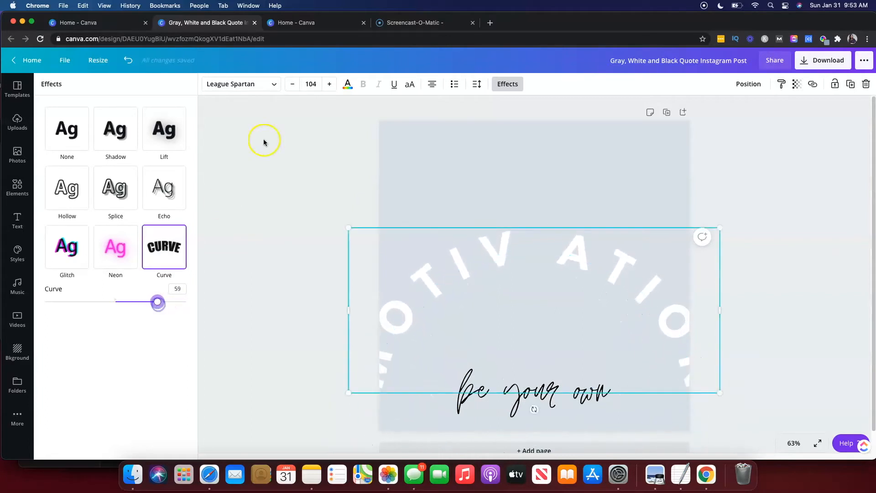
Decrease the curved MOTIVATION text's font size to 85.5.
left_click(293, 85)
left_click(292, 85)
left_click(293, 84)
left_click(292, 85)
left_click(292, 85)
left_click(292, 85)
left_click(293, 84)
left_click(292, 85)
left_click(292, 85)
left_click(293, 85)
left_click(292, 85)
left_click(292, 85)
left_click(293, 85)
left_click(292, 85)
left_click(293, 85)
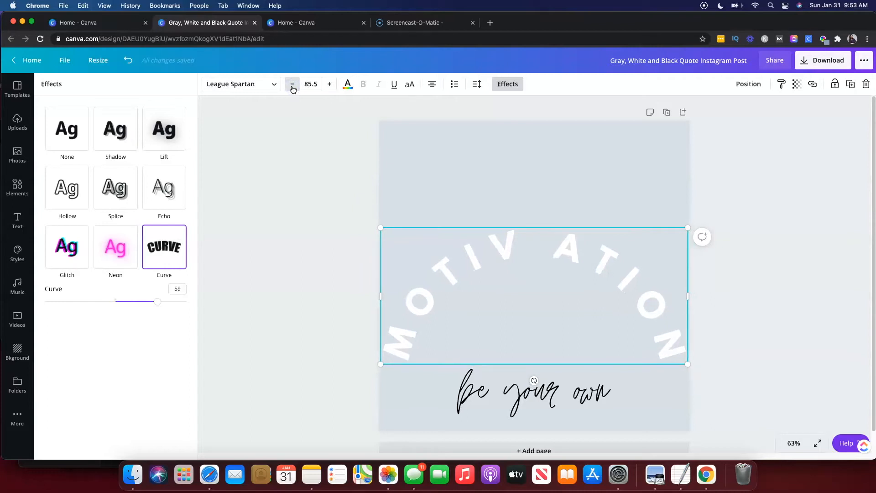
Add a Shadow effect to the "be your own" text and adjust its offset and transparency.
left_click(496, 399)
left_click(114, 136)
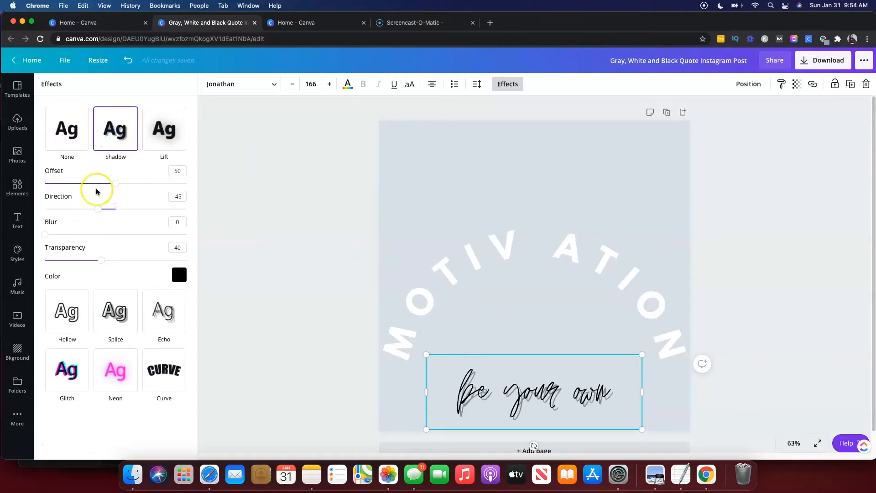
left_click_drag(115, 183, 108, 212)
left_click_drag(102, 260, 70, 237)
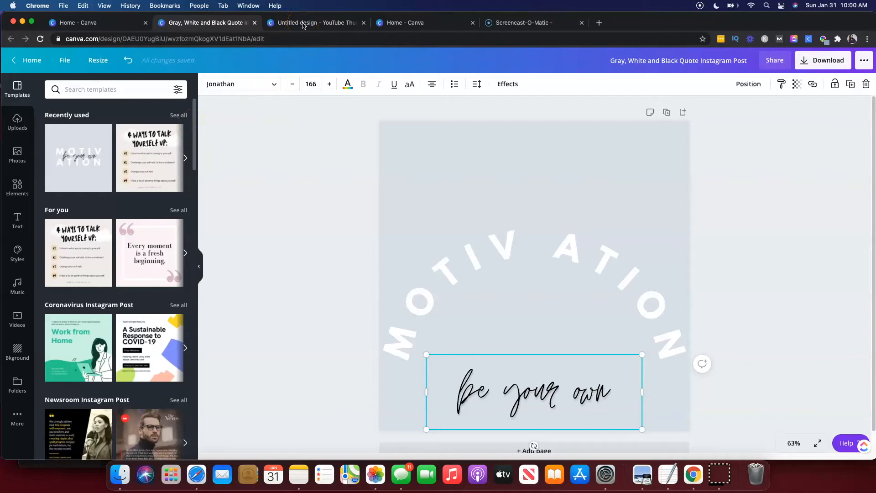
Switch to the YouTube Thumbnail design and add the first uploaded photo to the canvas.
left_click(303, 25)
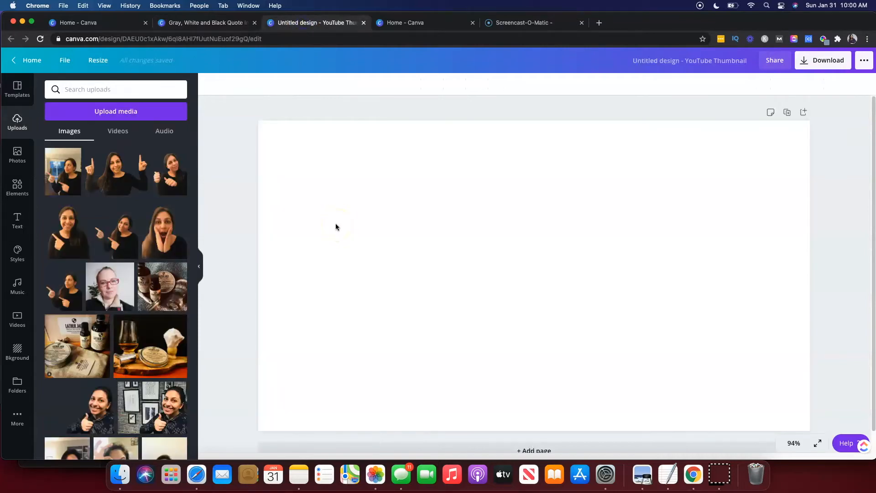
left_click(62, 180)
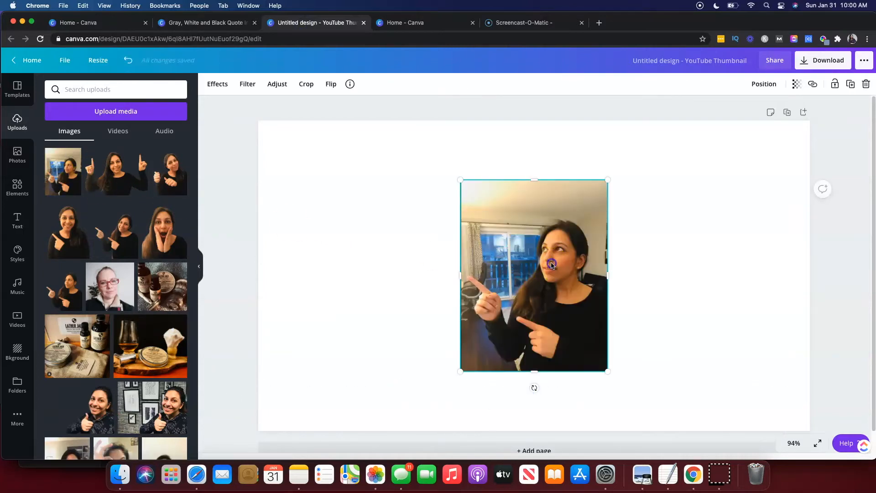
Remove the photo's background with the Background Remover effect.
left_click(212, 87)
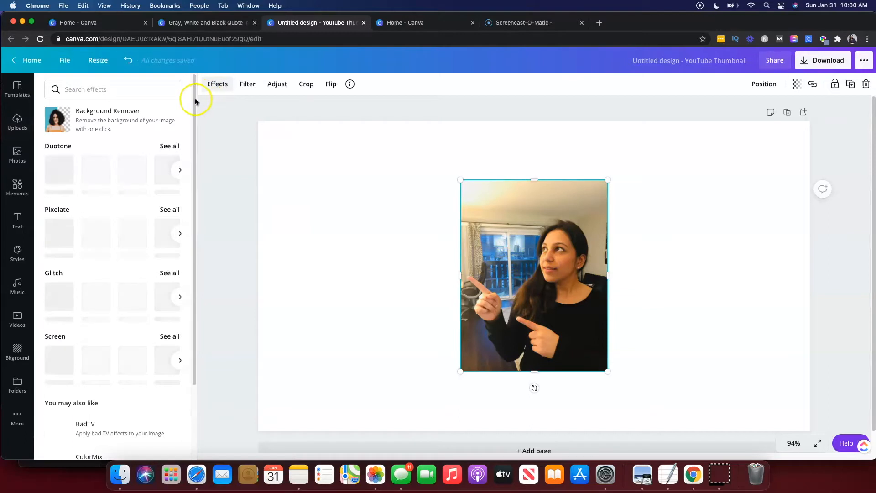
left_click(107, 121)
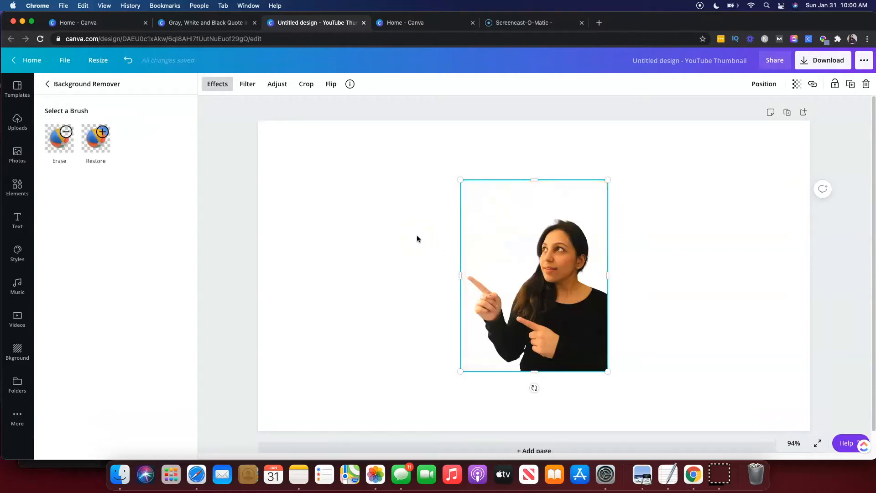
Move the cut-out photo toward the right side of the canvas.
left_click_drag(544, 290, 641, 303)
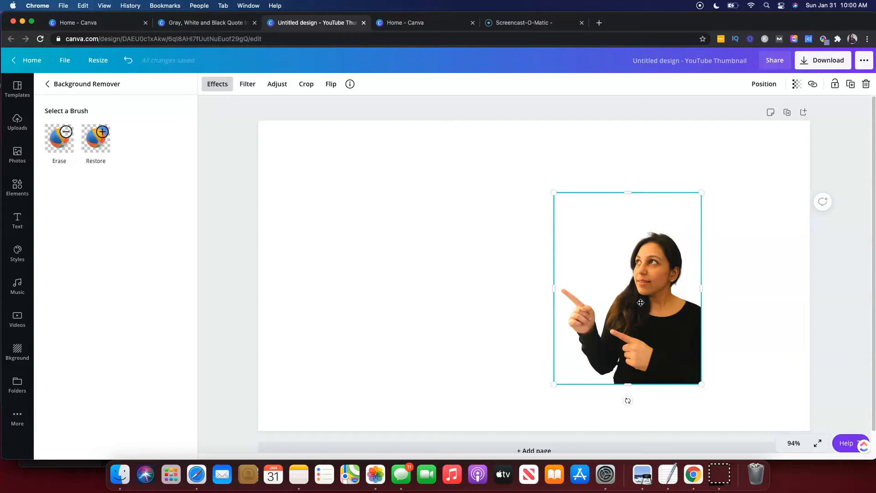
left_click(613, 308)
left_click_drag(617, 316, 560, 321)
left_click(461, 322)
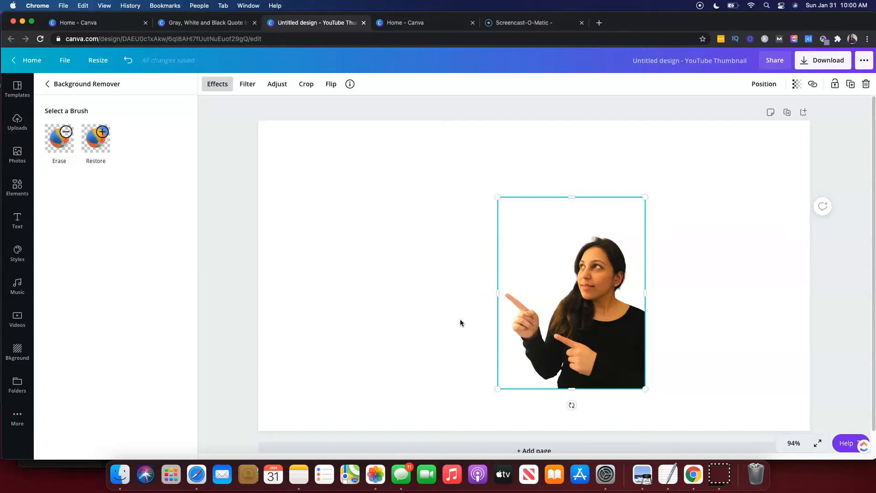
Duplicate the photo and place the copy overlapping to the right of the original.
left_click(555, 318)
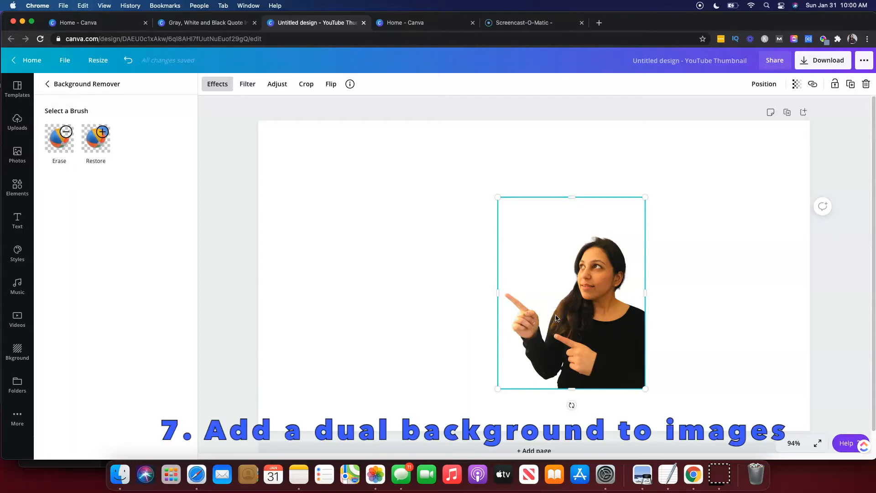
key("super+d")
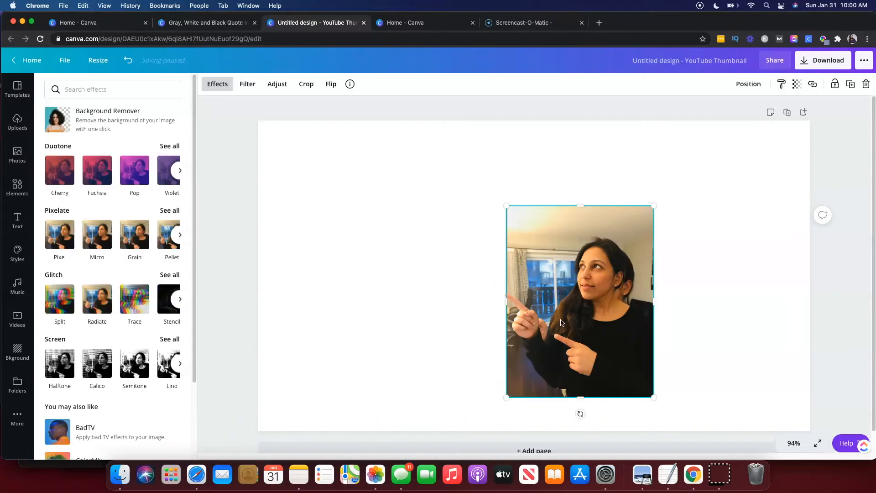
left_click_drag(562, 323, 684, 300)
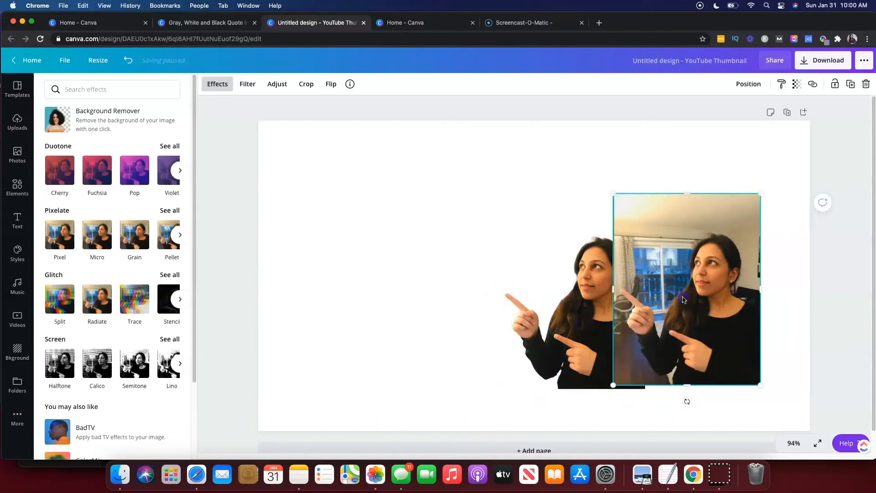
Remove the background from the duplicated photo with Background Remover.
left_click(73, 122)
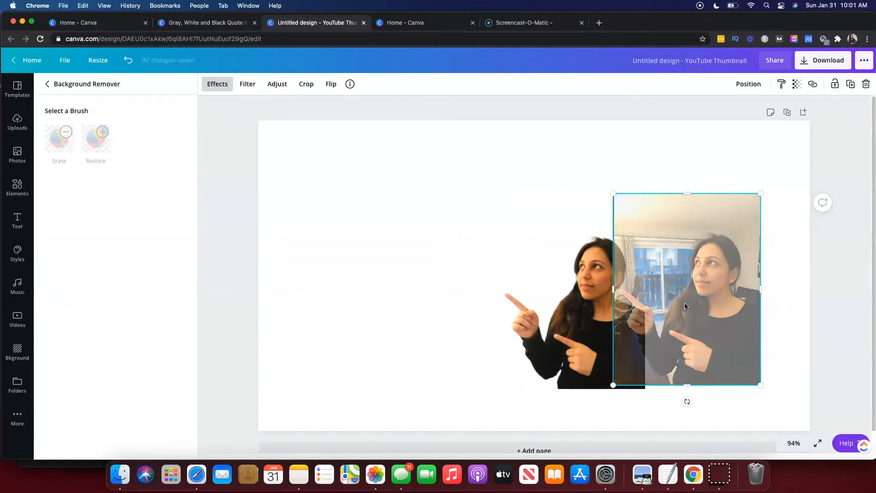
left_click(217, 85)
left_click(218, 85)
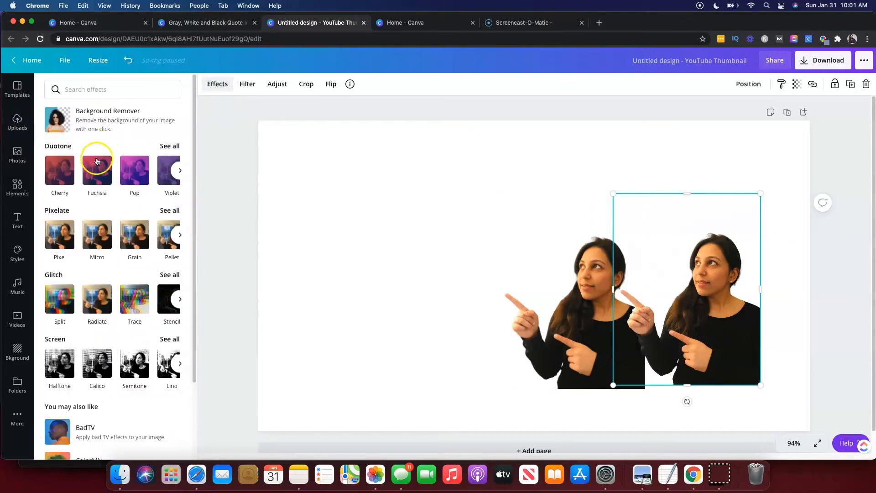
Apply a Duotone effect to the duplicated photo, trying Cherry and then opening the Fuchsia settings.
left_click(58, 172)
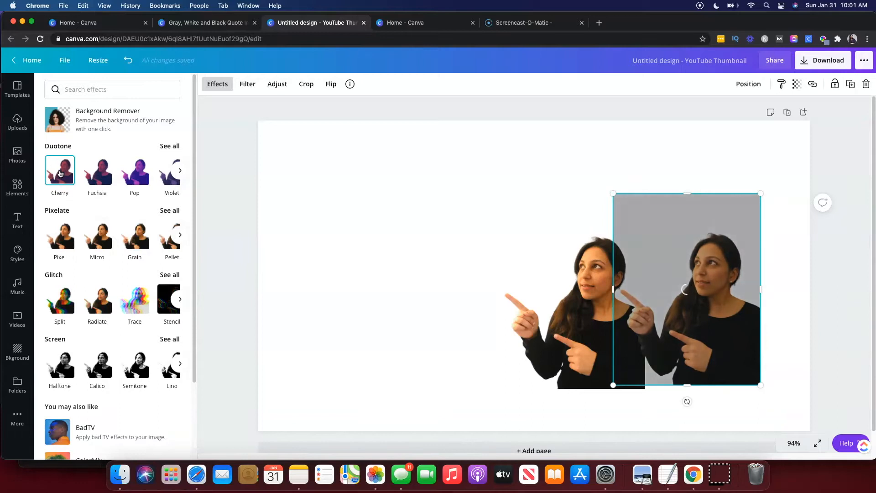
left_click(51, 176)
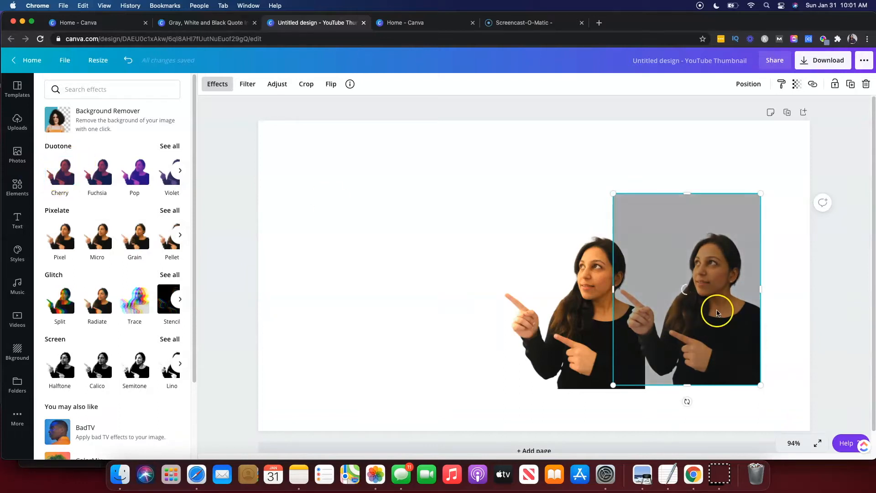
left_click(61, 177)
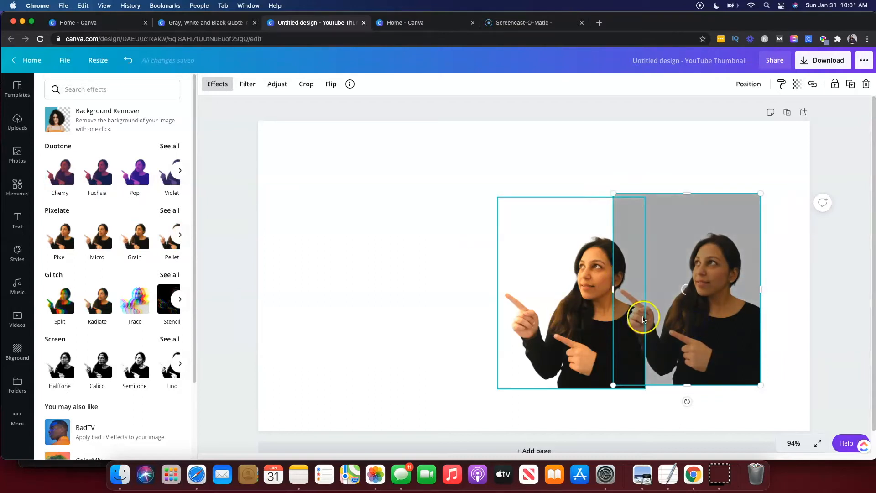
left_click_drag(710, 315, 713, 312)
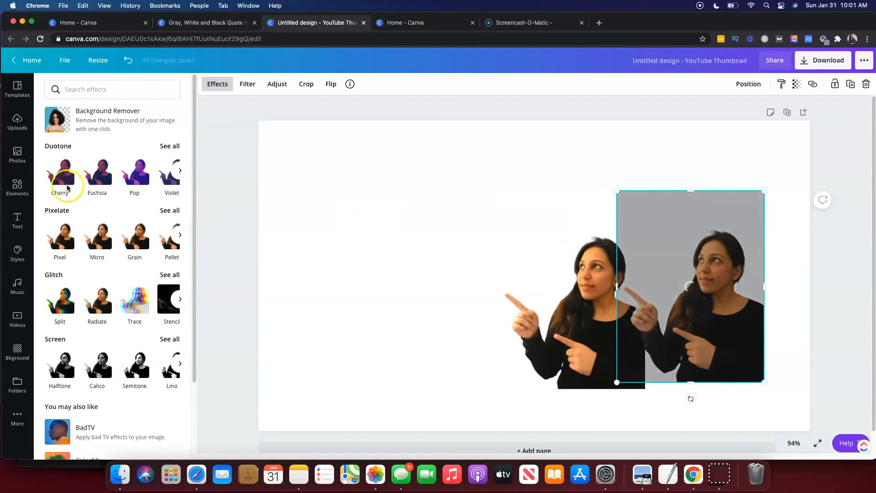
left_click(93, 179)
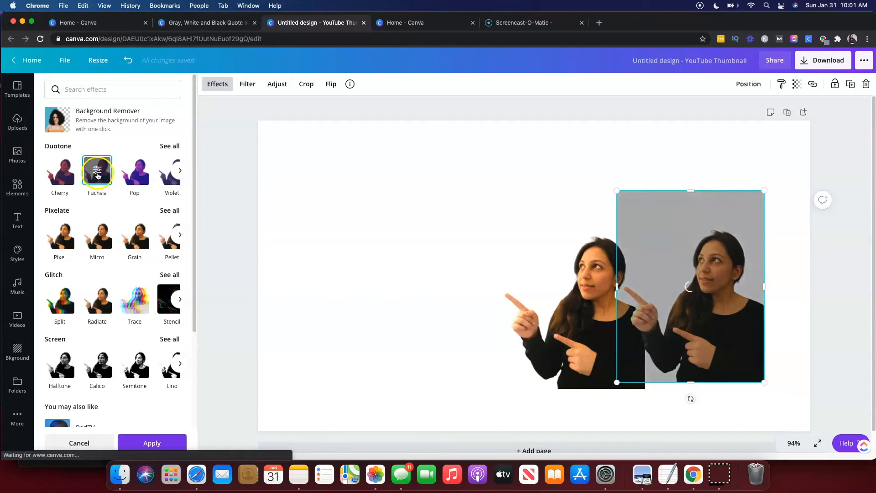
left_click(98, 172)
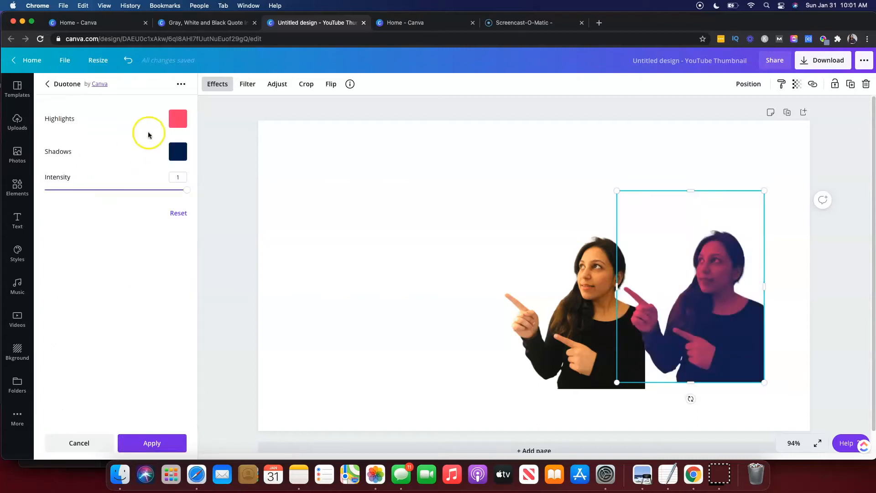
Set the Duotone highlights to #FAFAFA and shadows to #F3F4F6 to turn the duplicate into a white silhouette.
left_click(178, 119)
left_click(177, 142)
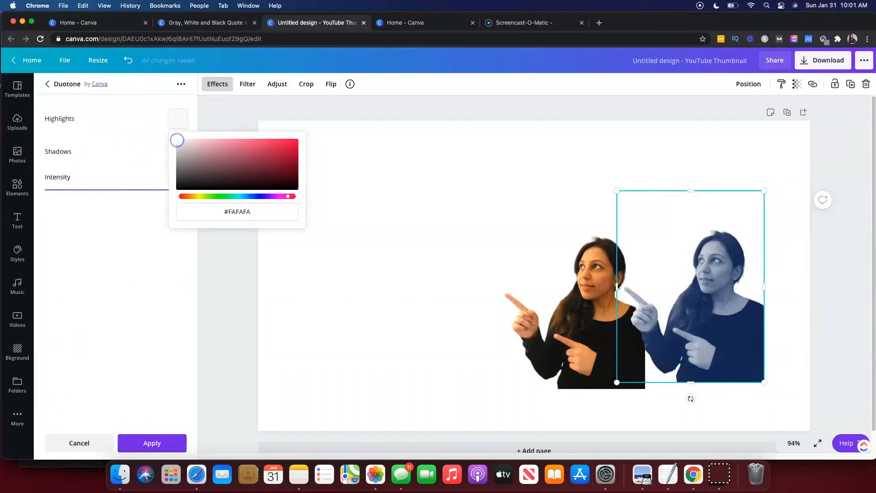
left_click(129, 133)
left_click(177, 150)
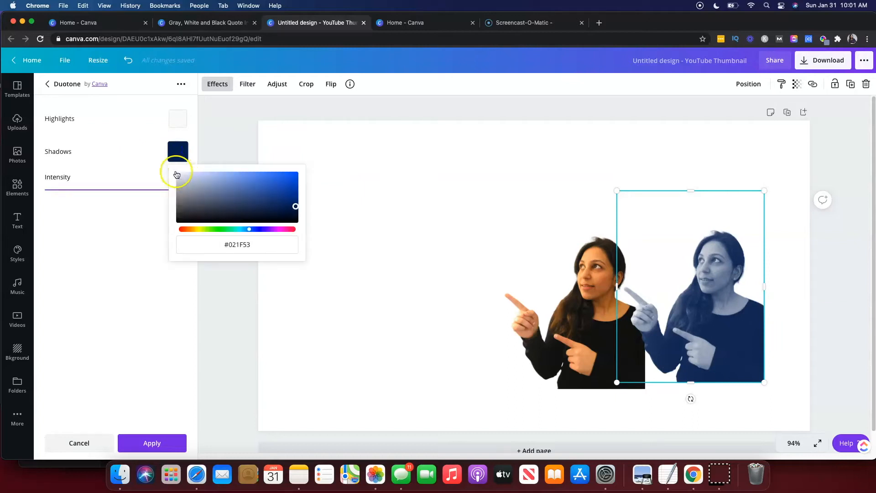
left_click(177, 173)
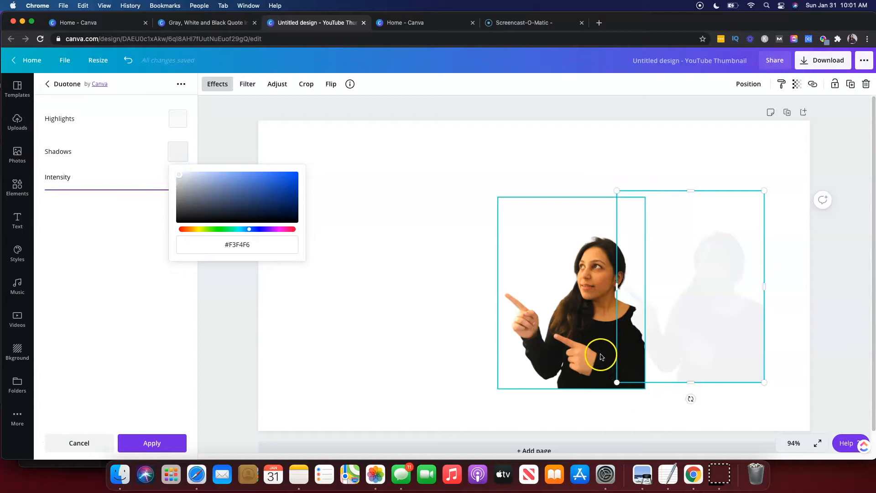
left_click_drag(650, 346, 703, 348)
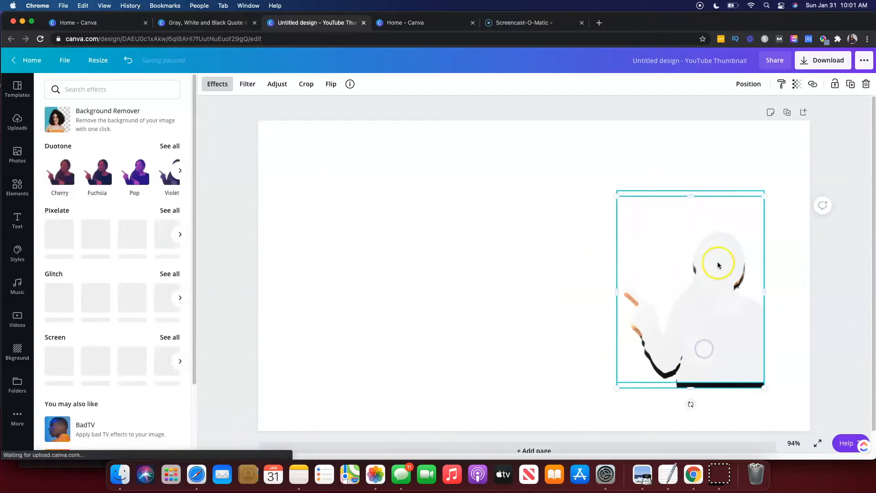
Send the white silhouette backward behind the original cut-out photo.
left_click(747, 84)
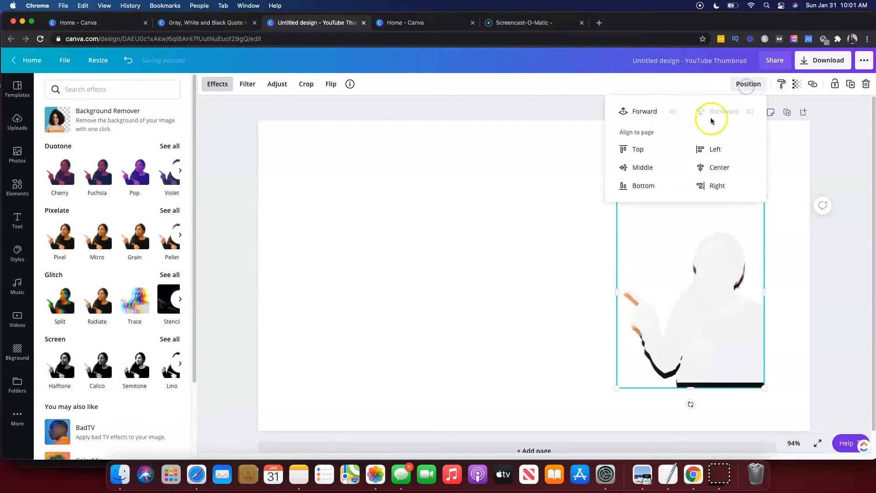
left_click(686, 328)
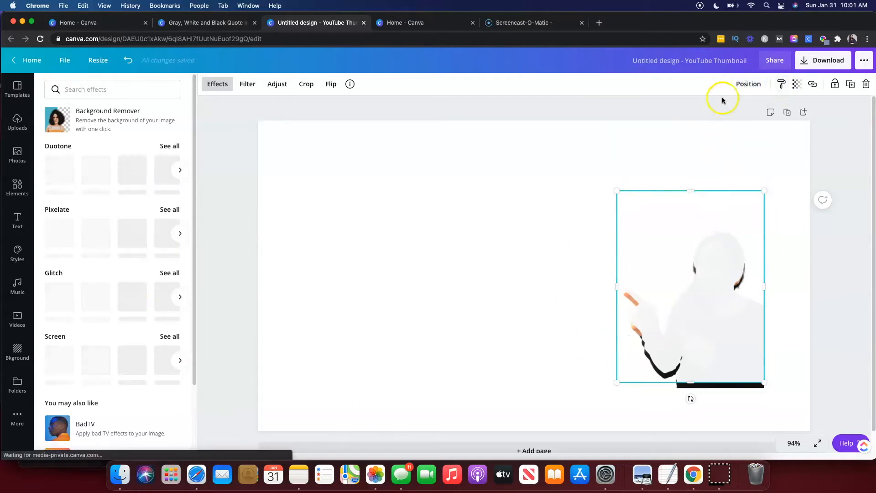
left_click(745, 85)
left_click(716, 111)
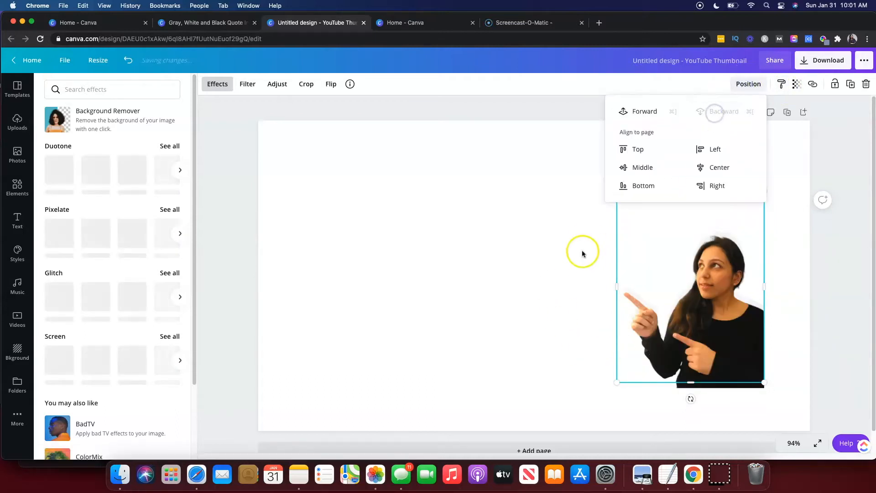
left_click_drag(722, 348, 720, 343)
left_click(472, 310)
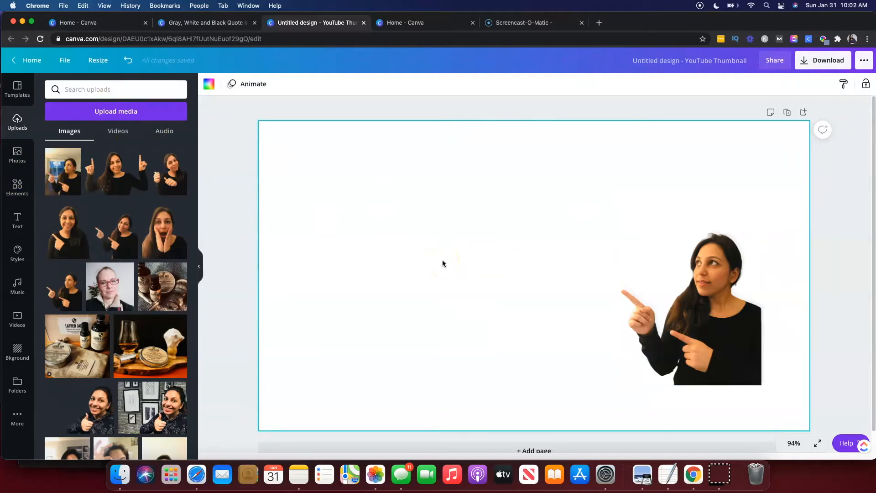
Search elements for "gradient" and add the blue-purple gradient square to the design.
left_click(19, 188)
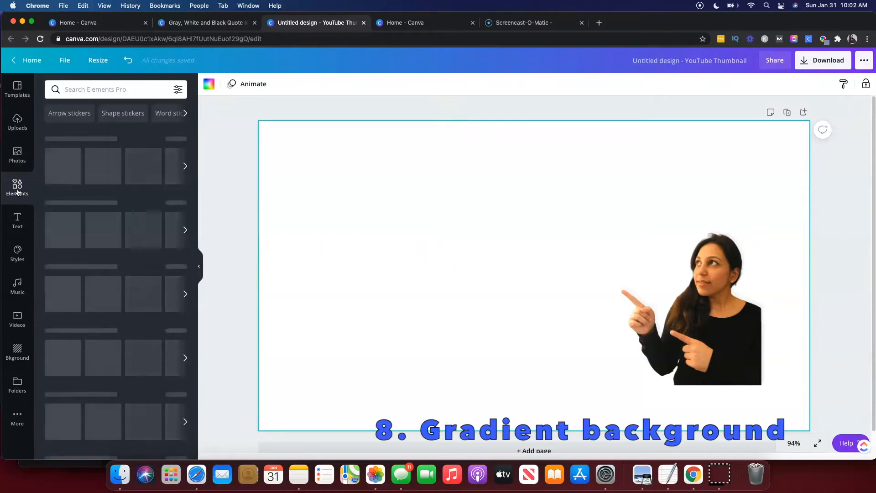
left_click(88, 89)
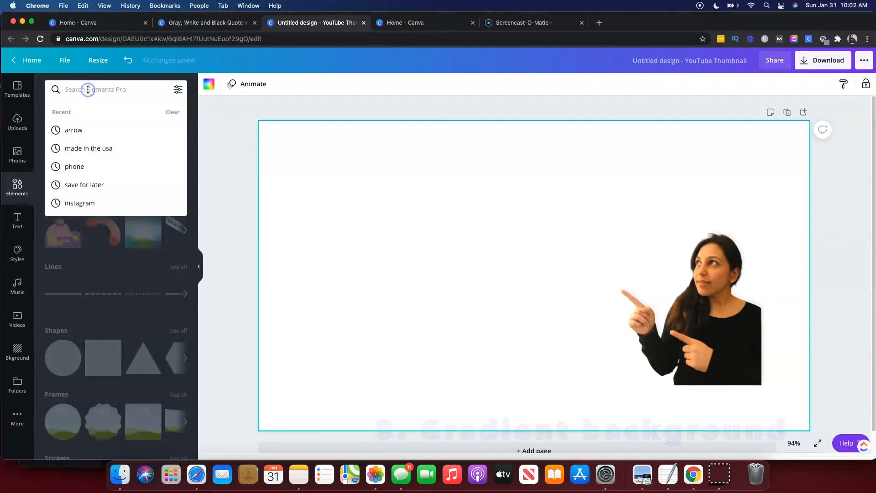
type("gradient")
key("Return")
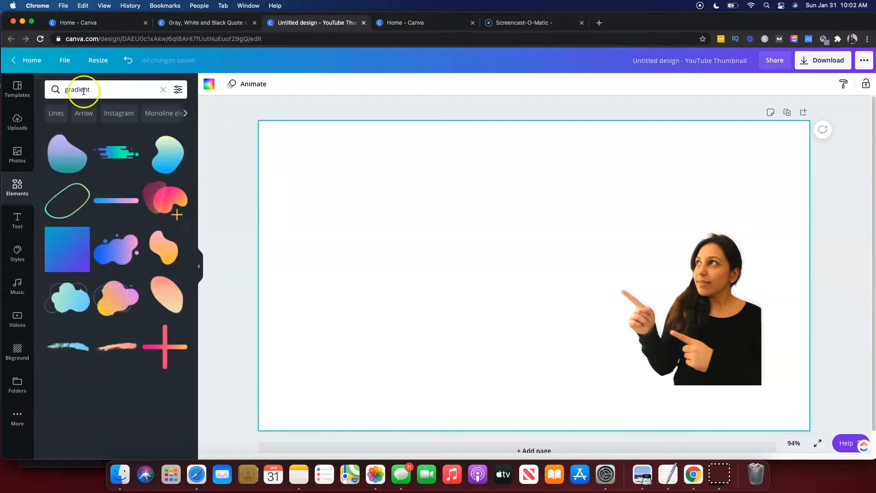
left_click(64, 262)
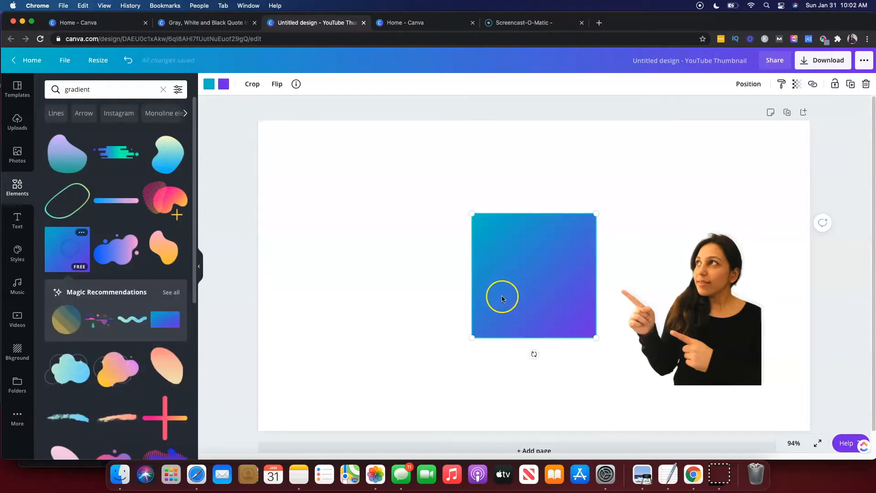
Move and stretch the gradient square so it covers the whole canvas.
left_click_drag(533, 292, 322, 199)
left_click_drag(376, 235, 862, 345)
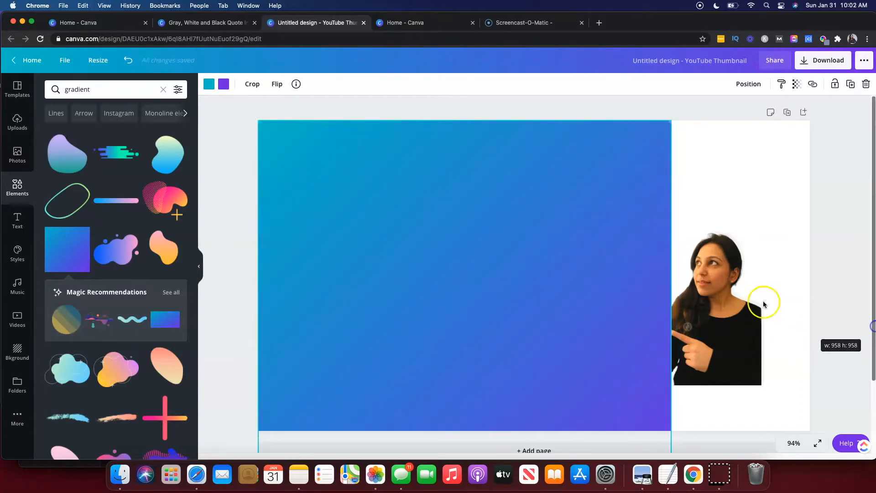
left_click_drag(733, 129, 873, 114)
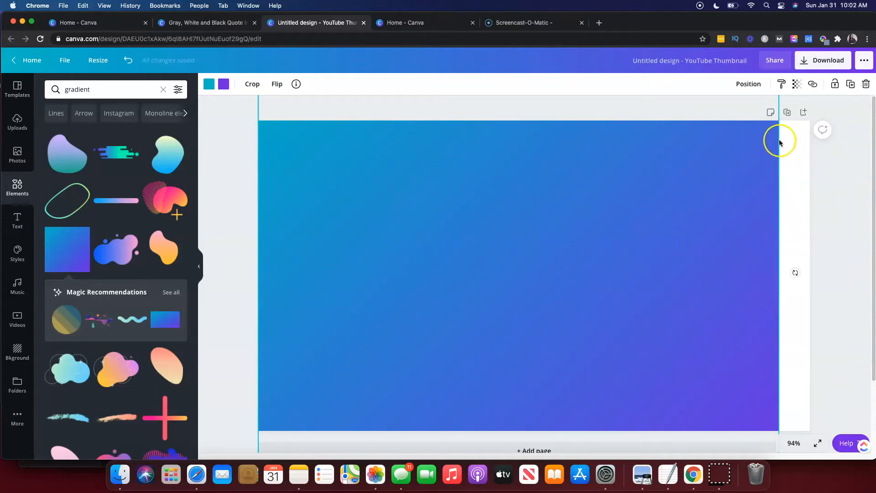
left_click_drag(786, 99, 811, 103)
left_click_drag(390, 189, 395, 290)
left_click_drag(298, 120, 220, 121)
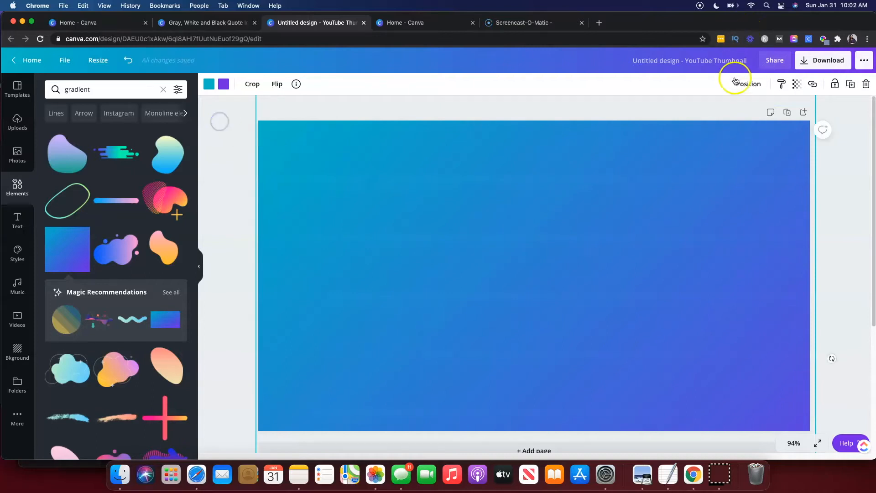
Change the gradient's two colours to a dark red and a slate blue from the brand colours.
left_click(209, 85)
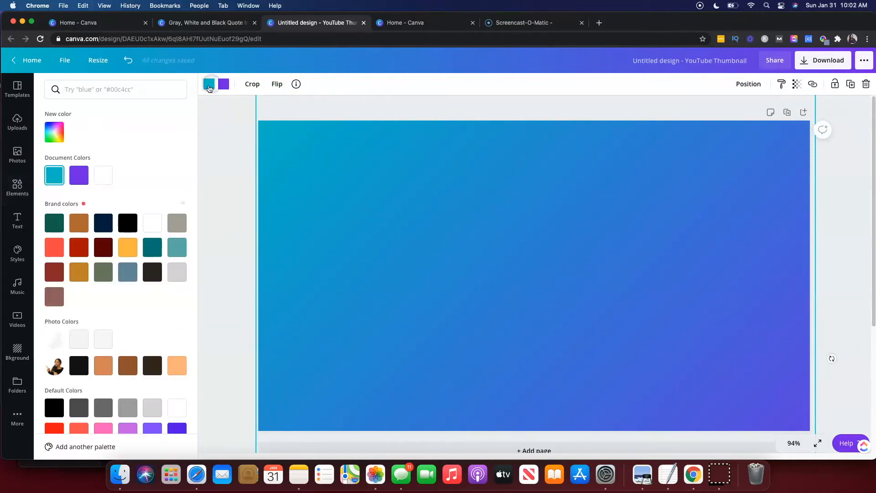
left_click(55, 273)
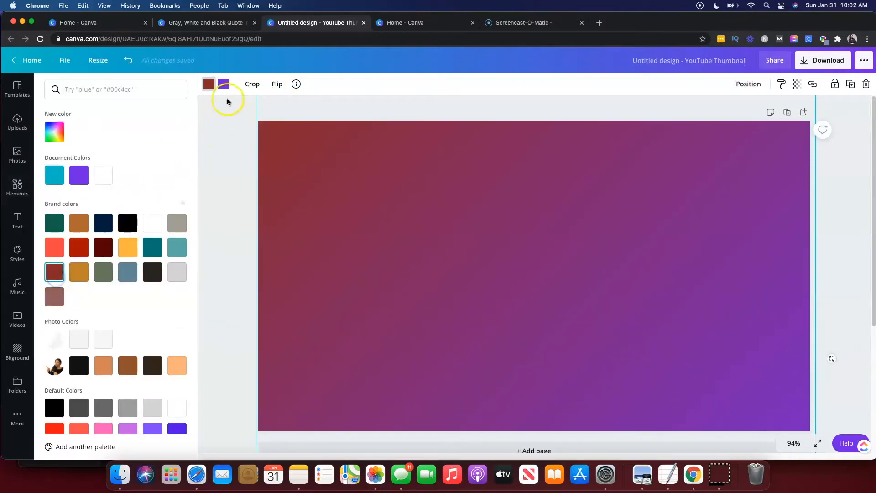
left_click(127, 272)
left_click(225, 255)
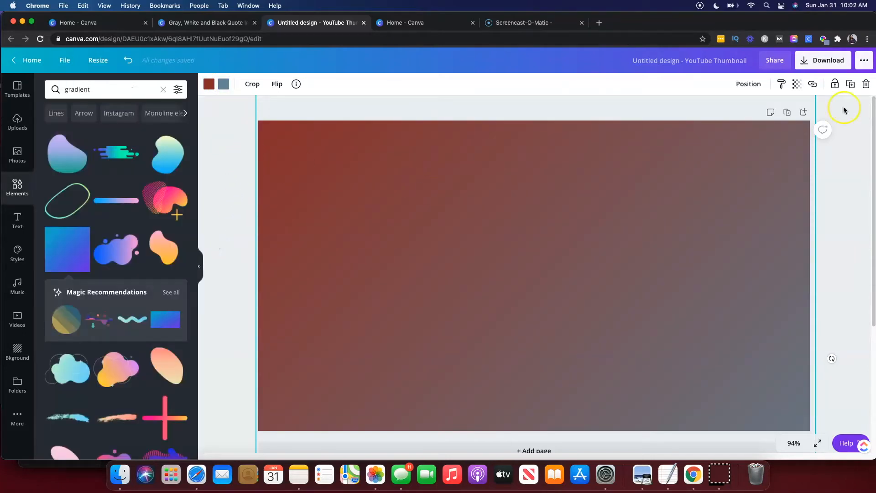
Send the gradient backward behind the photo.
left_click(750, 90)
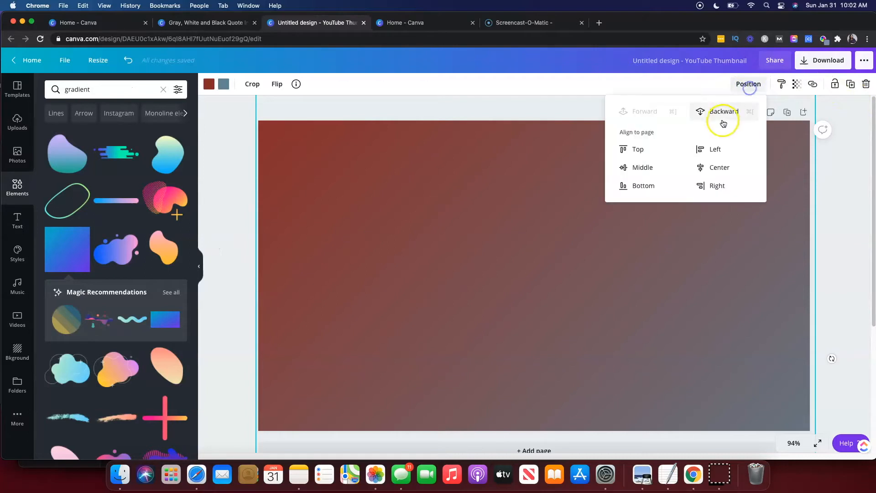
left_click(719, 111)
left_click(576, 278)
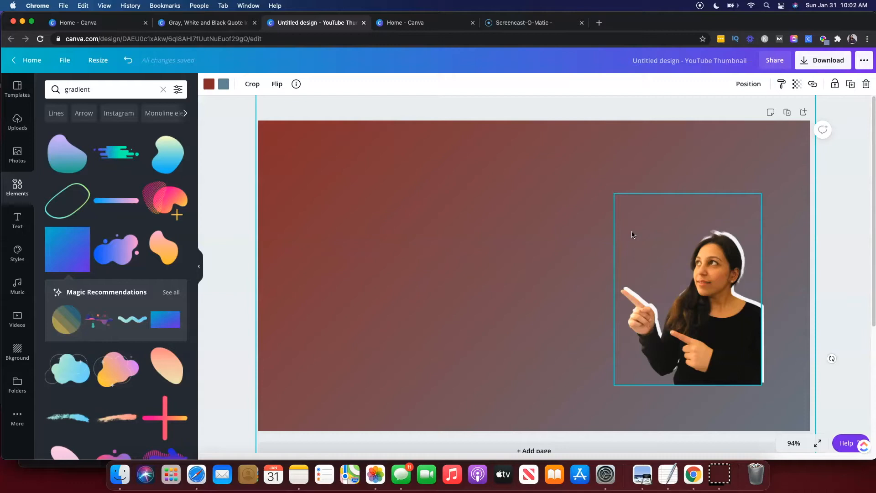
Select the photo and raise its brightness to 72 in the adjustments.
left_click(710, 301)
mouse_move(710, 301)
left_mouse_down()
mouse_move(681, 306)
mouse_move(707, 296)
left_mouse_up()
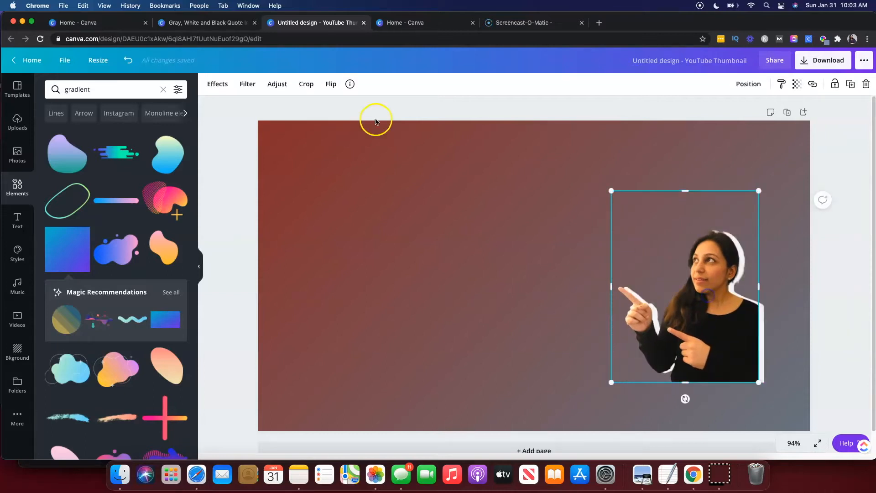
left_click(286, 87)
left_click_drag(123, 107, 153, 111)
left_click(124, 125)
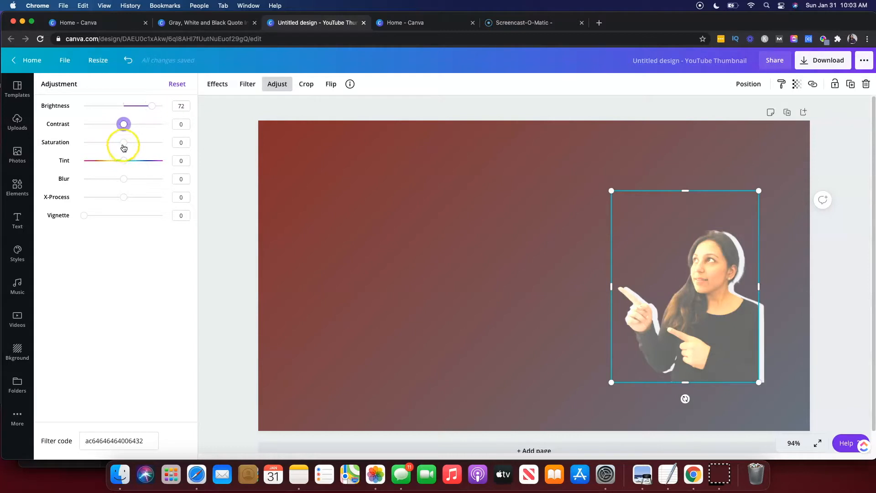
Preview several filters on the photo and apply the Dare filter.
left_click(250, 83)
left_click(97, 119)
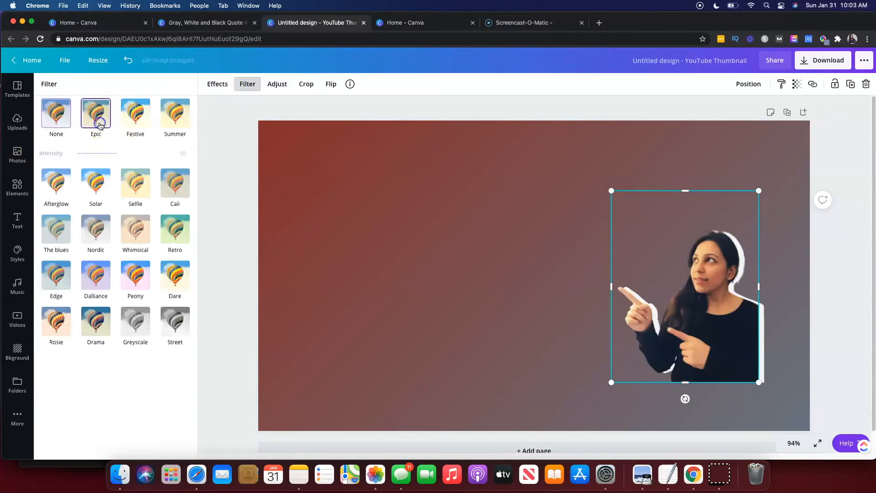
left_click(146, 124)
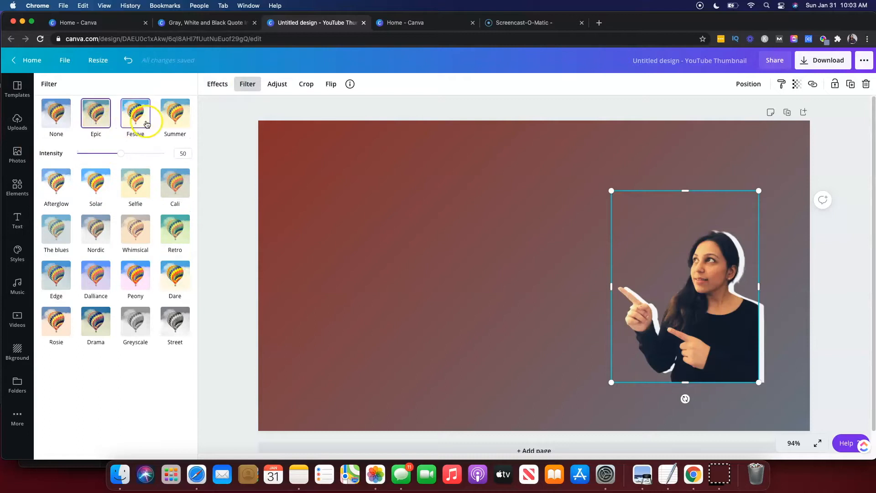
left_click(176, 115)
left_click(175, 187)
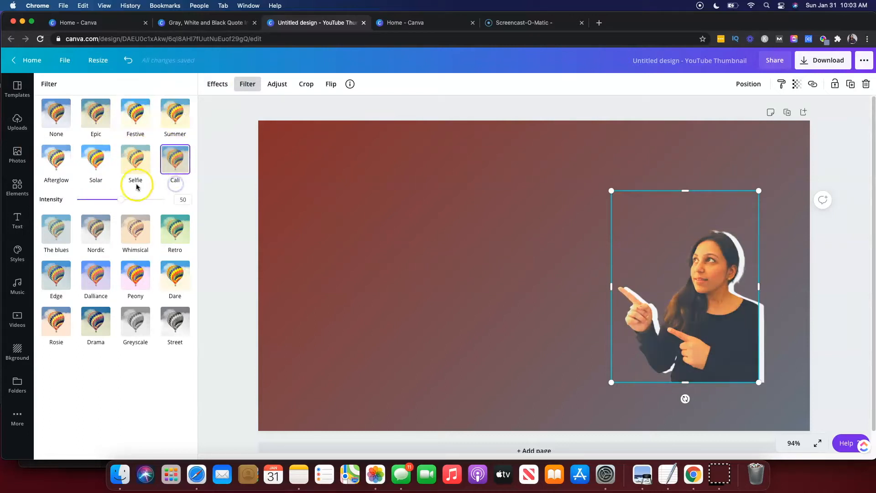
left_click(177, 234)
left_click(176, 272)
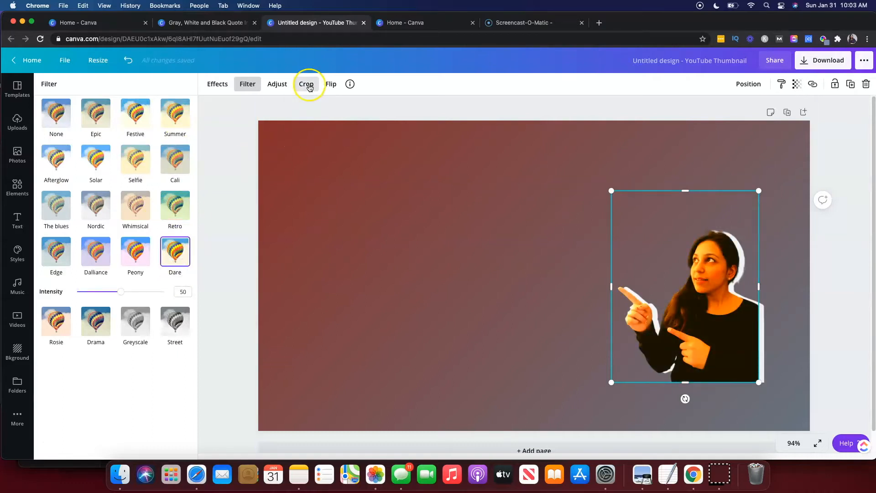
Crop the photo from its top-left corner to a narrower frame around the face.
left_click(308, 85)
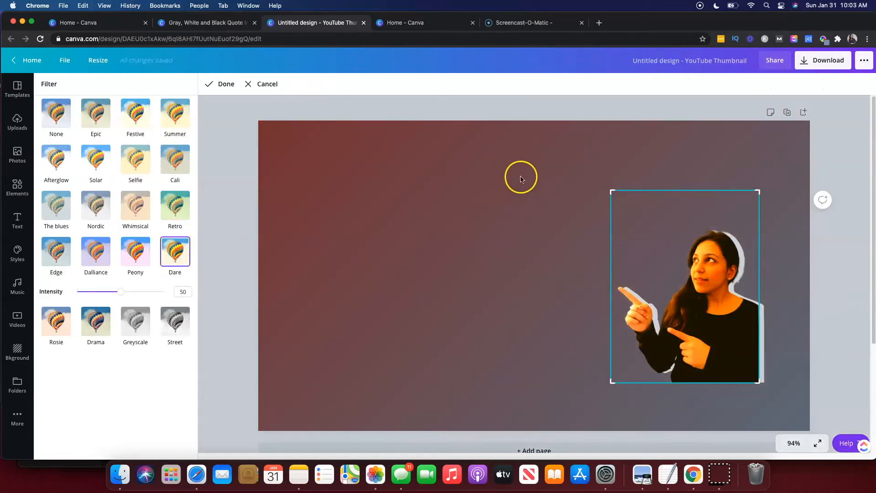
left_click_drag(613, 191, 683, 204)
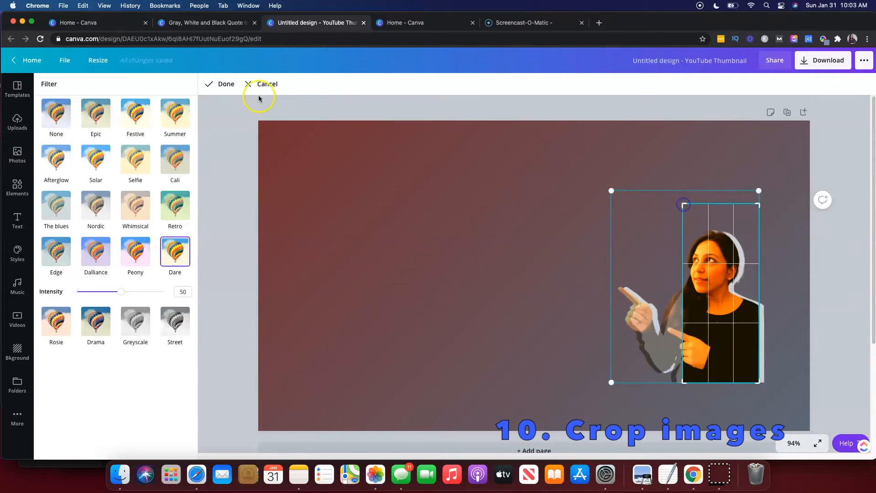
left_click(223, 84)
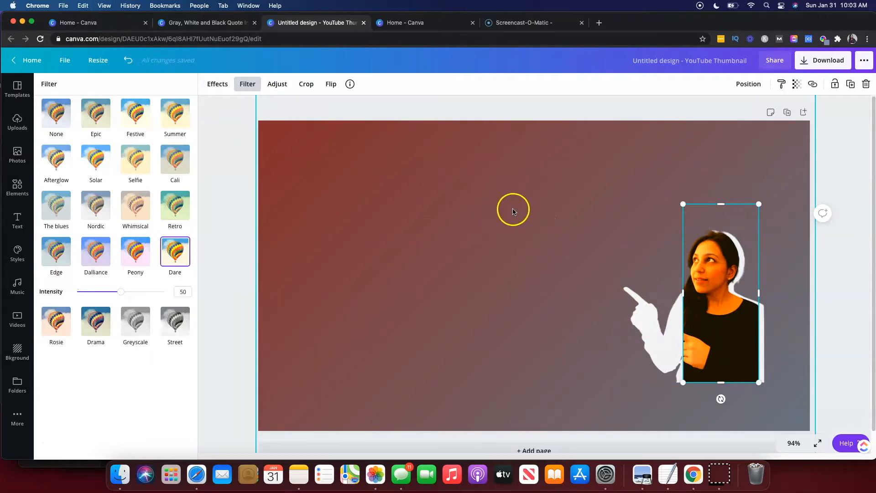
Open the Brand Kit from the Canva home page and review its logos, brand colours and fonts.
left_click(16, 441)
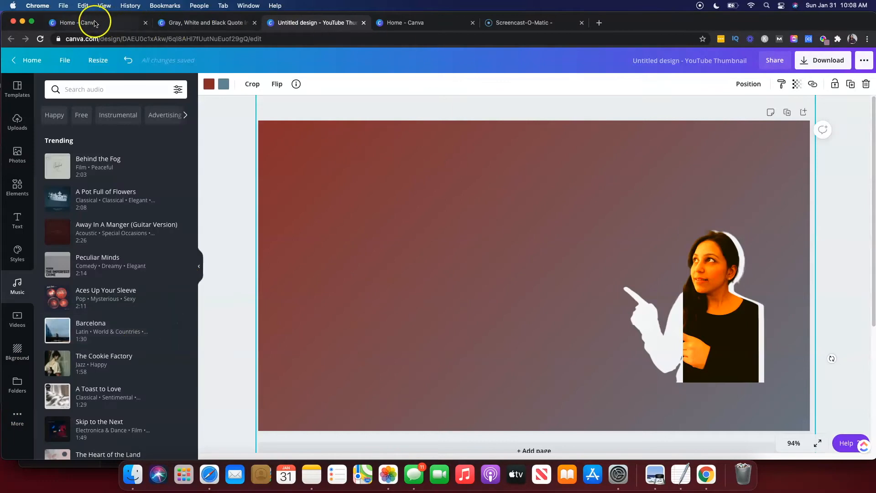
left_click(99, 29)
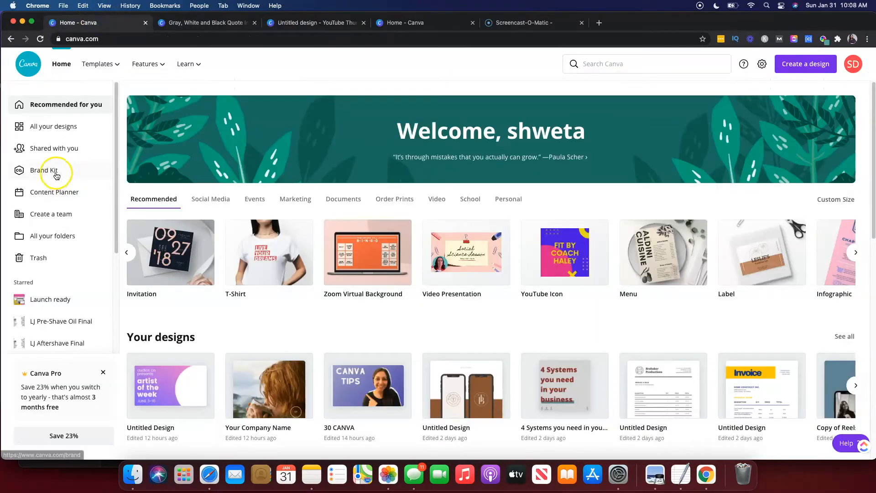
left_click(56, 173)
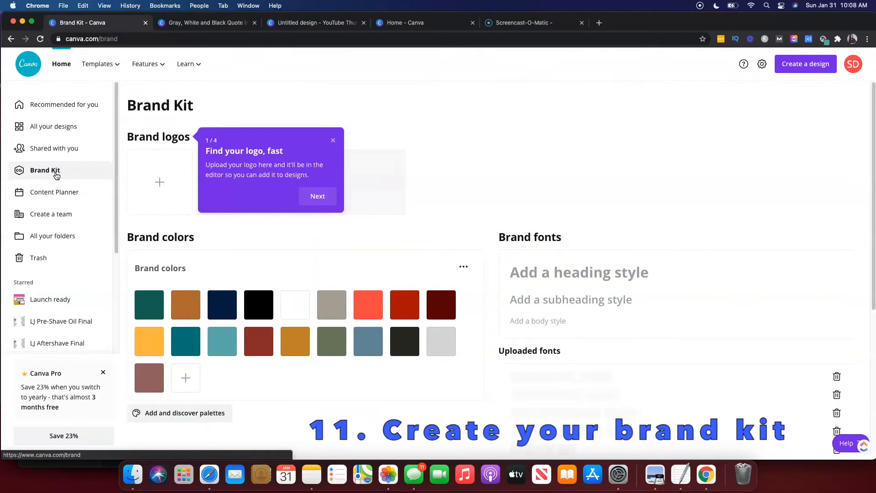
left_click(333, 140)
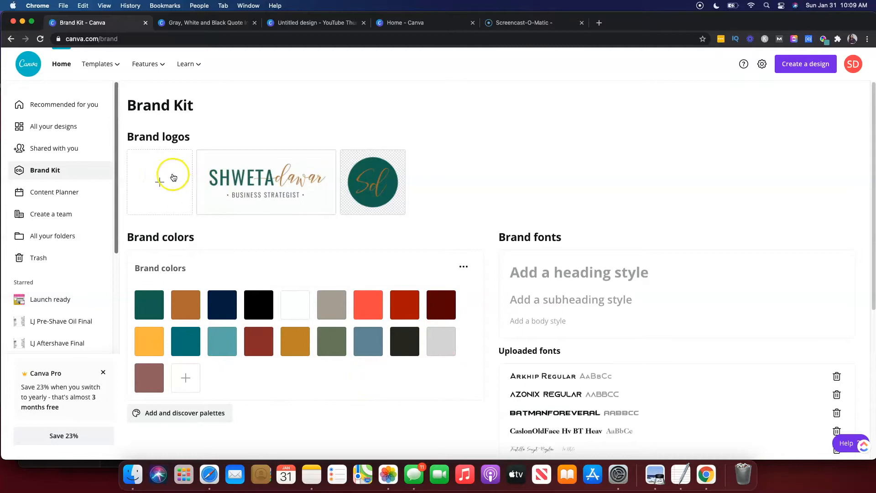
mouse_move(361, 187)
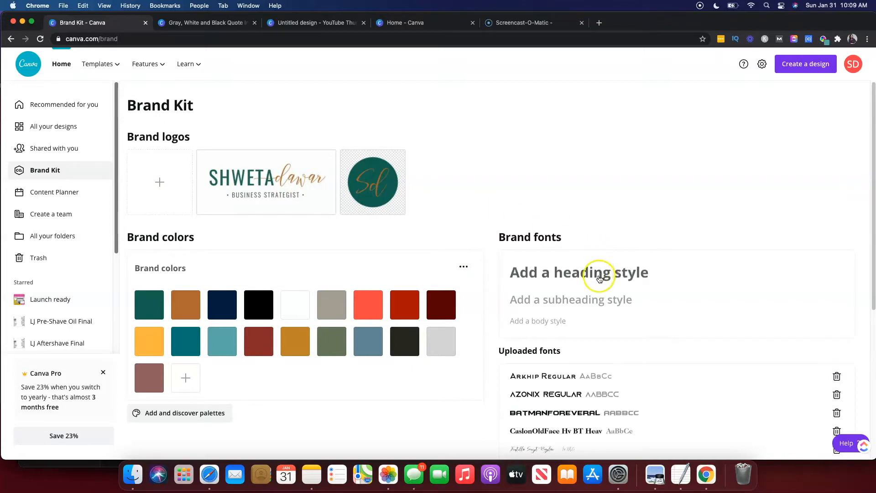
scroll(580, 280, "down", 3)
scroll(579, 283, "up", 3)
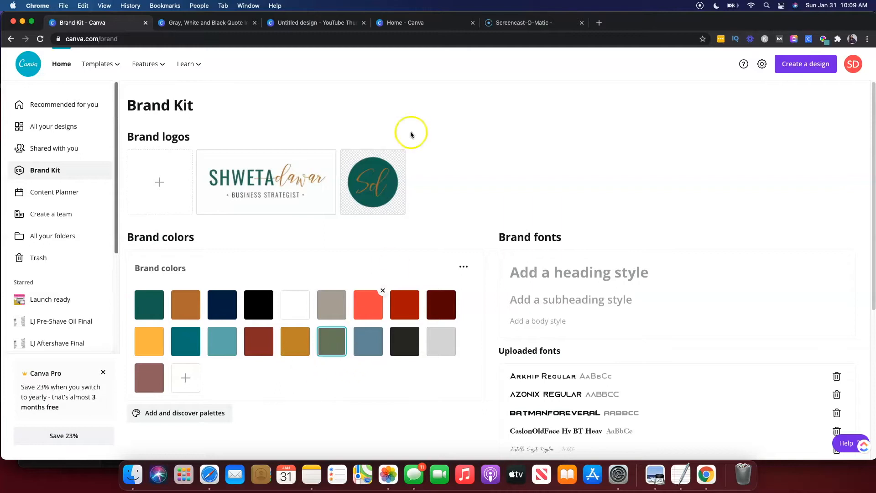
In the quote Instagram post, set page 2's background to the brown brand colour.
left_click(225, 26)
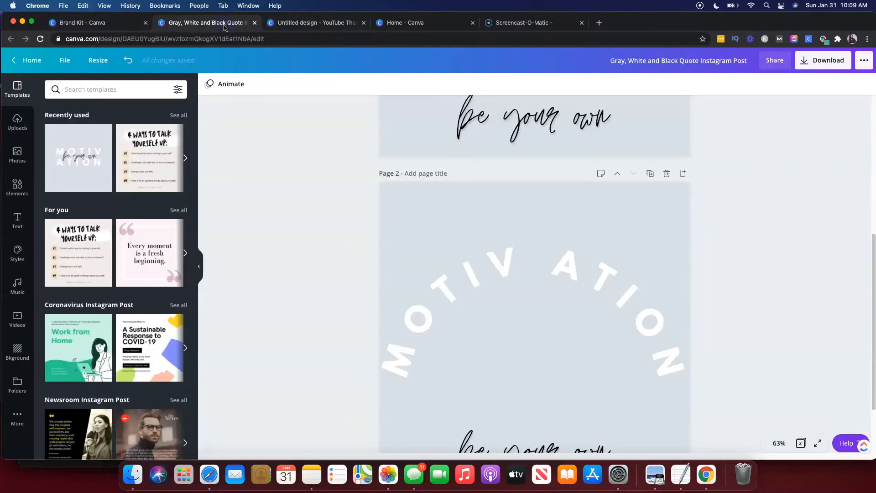
left_click(451, 274)
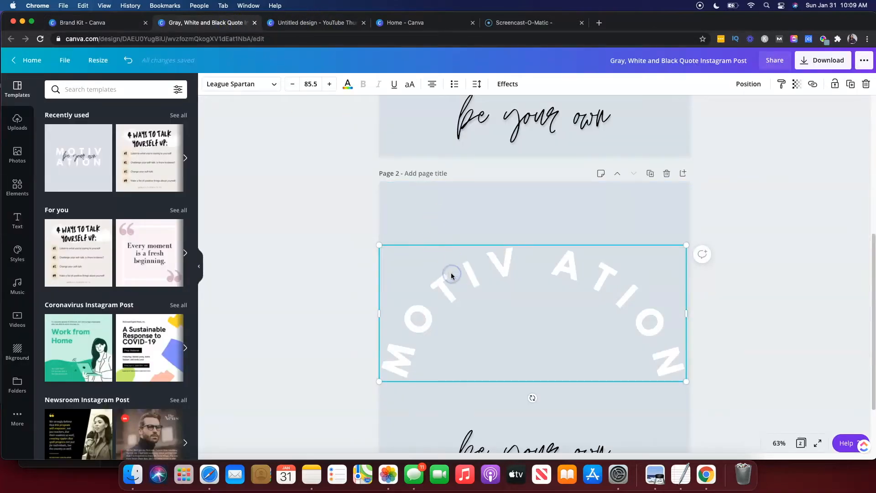
left_click(430, 210)
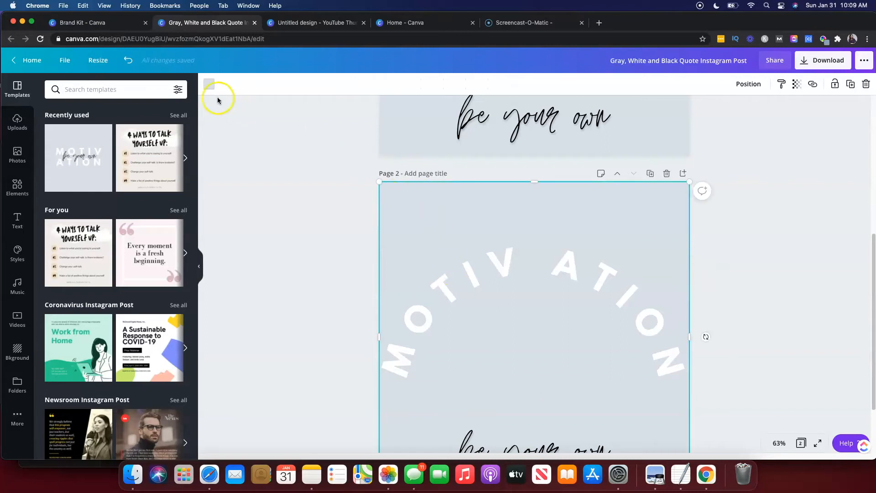
left_click(209, 85)
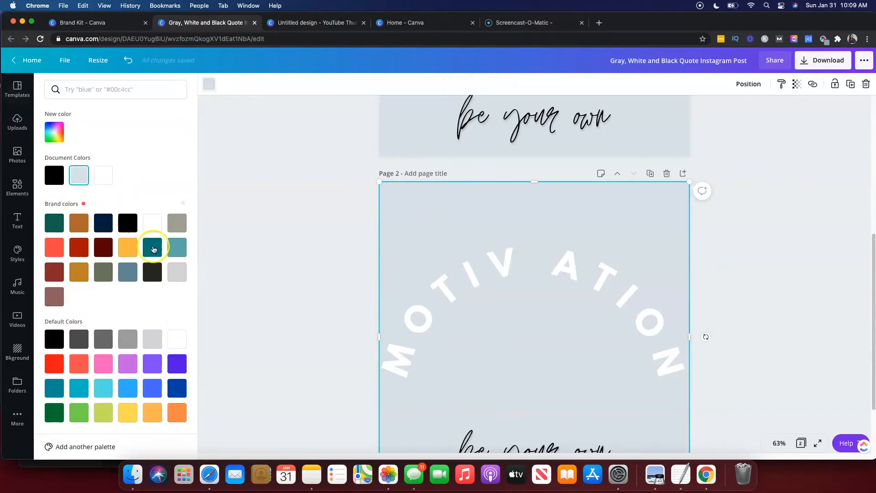
left_click(53, 298)
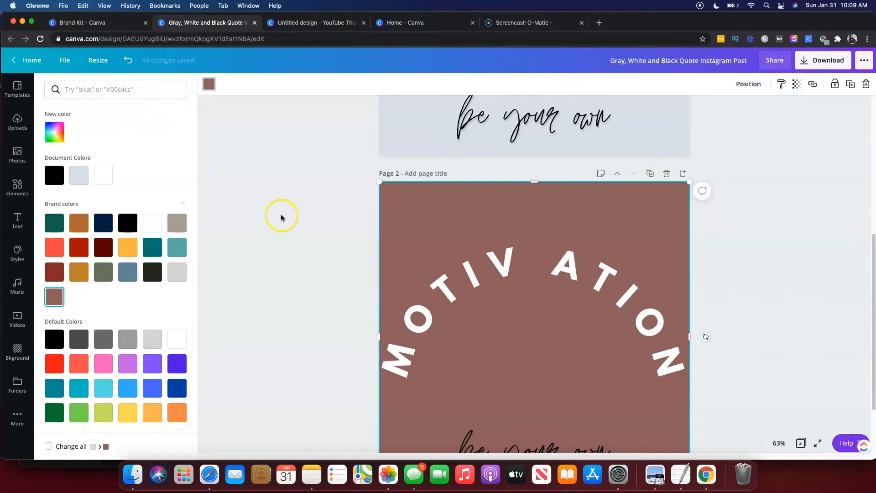
Set page 1's background to the same brown brand colour.
scroll(281, 212, "up", 5)
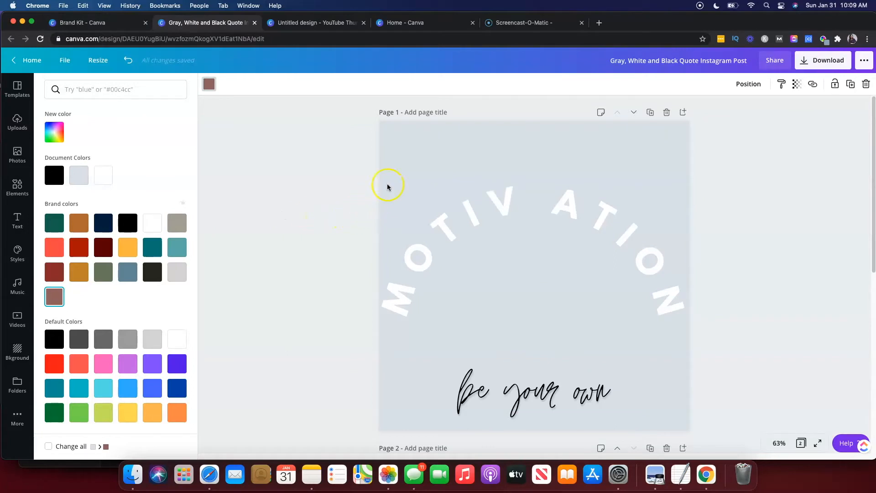
left_click(441, 164)
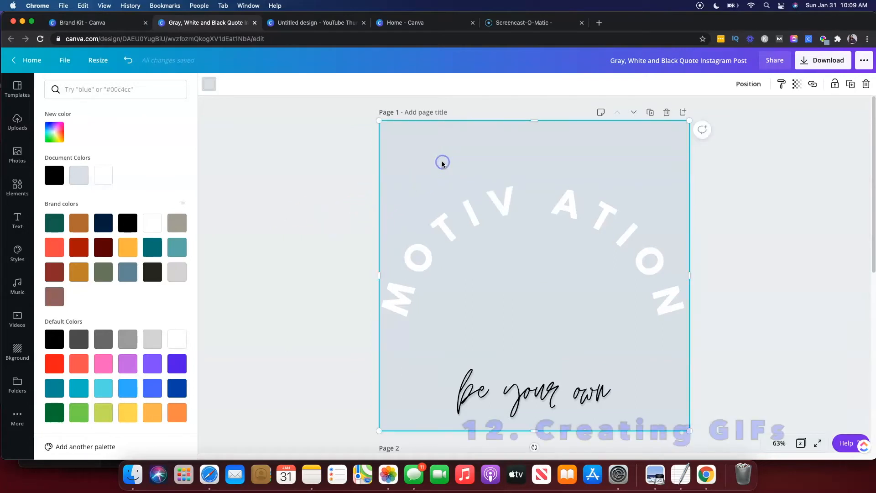
left_click(62, 303)
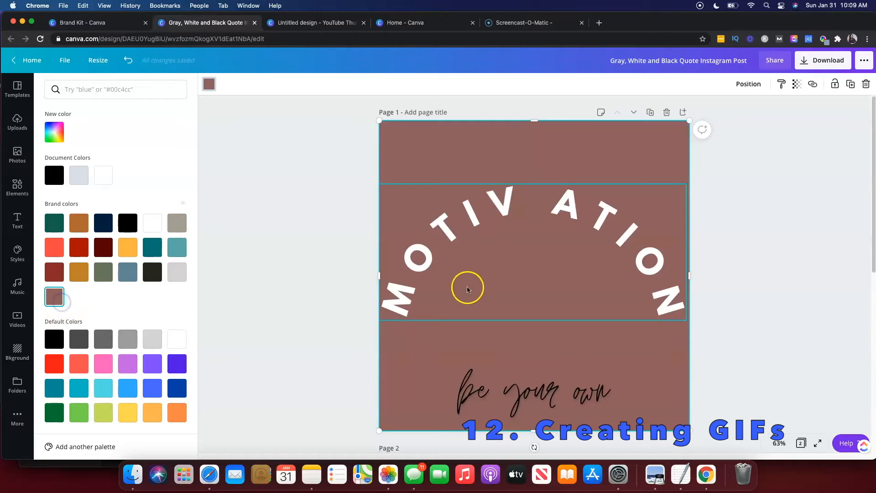
Delete the "be your own" script text from page 1, toggling undo and redo on the deletion.
left_click(511, 385)
key("Delete")
scroll(413, 290, "down", 8)
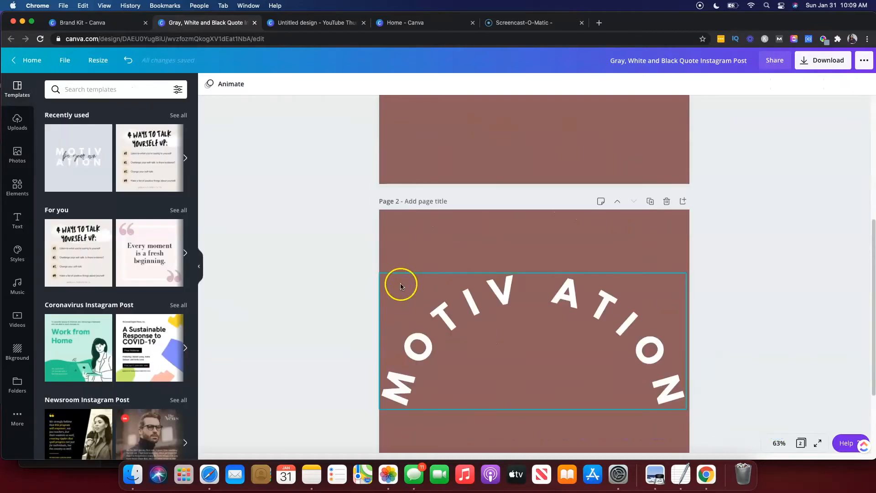
scroll(522, 292, "up", 8)
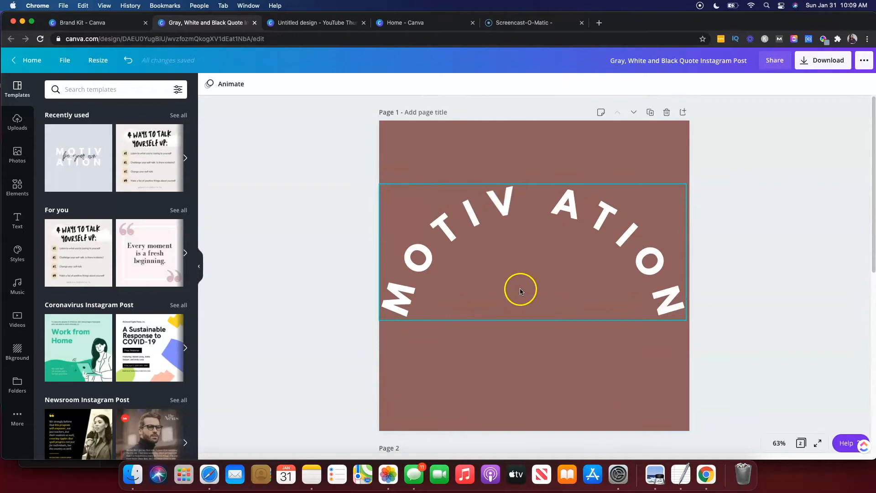
key("ctrl+z")
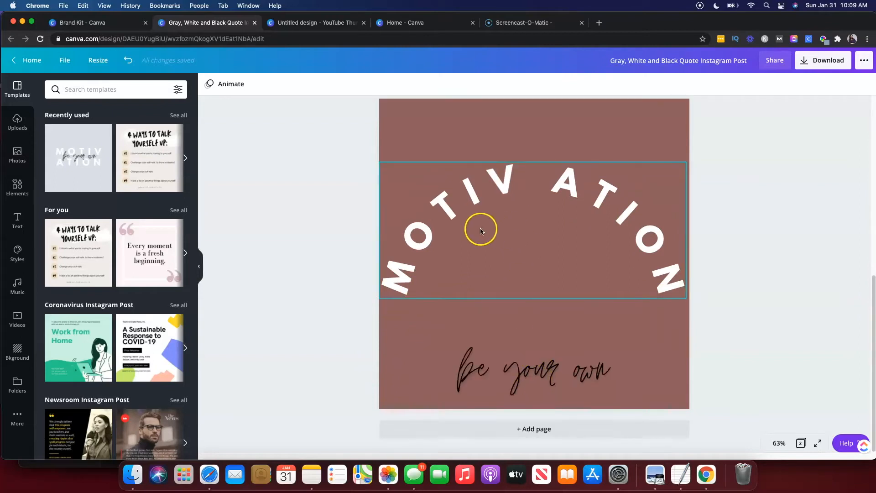
key("super+shift+z")
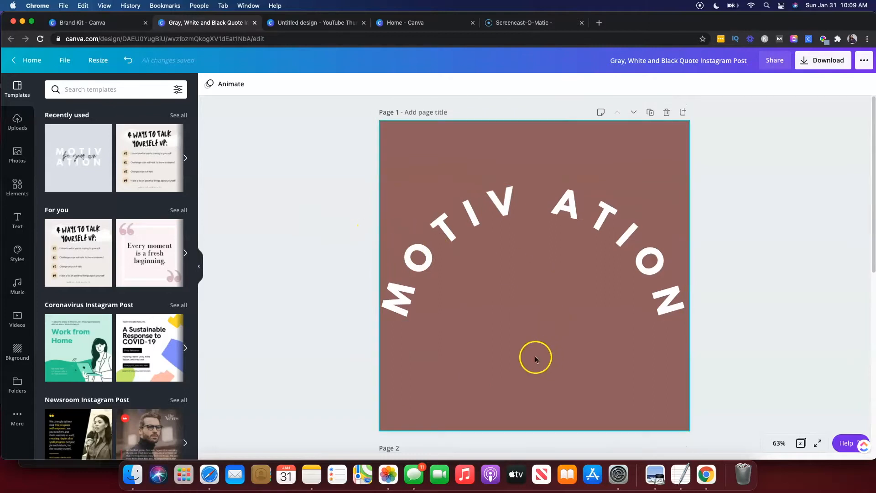
key("super+z")
key("super+shift+z")
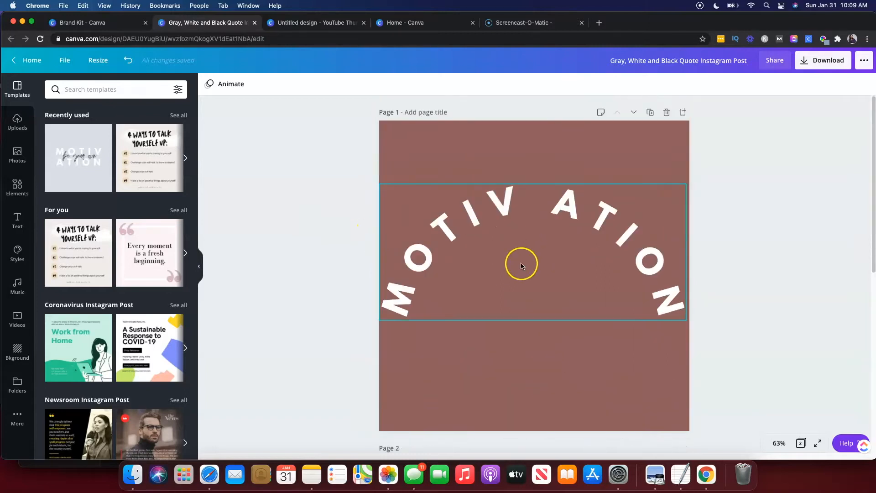
Download all pages of the quote post as a GIF and close the download dialog.
left_click(810, 62)
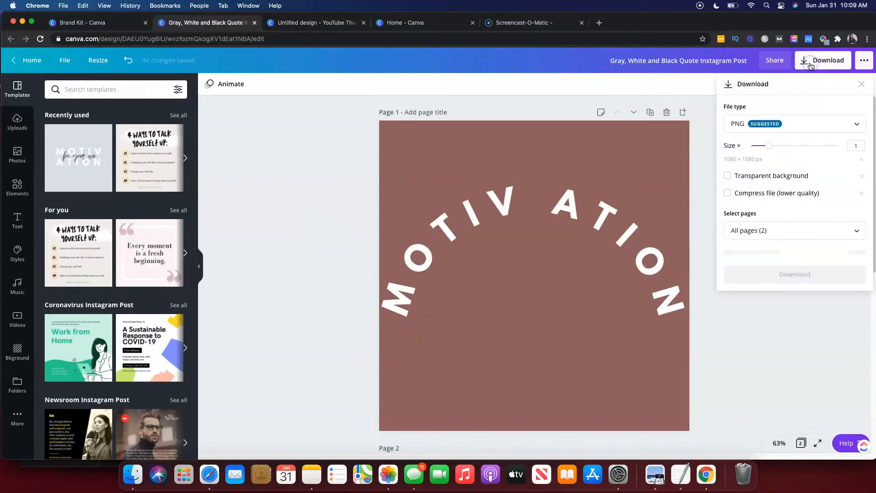
left_click(775, 122)
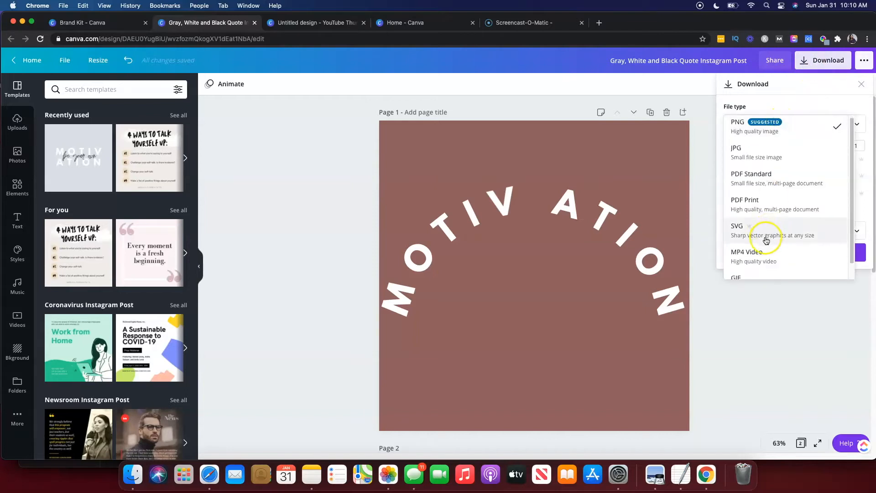
scroll(768, 233, "down", 2)
left_click(745, 262)
left_click(762, 157)
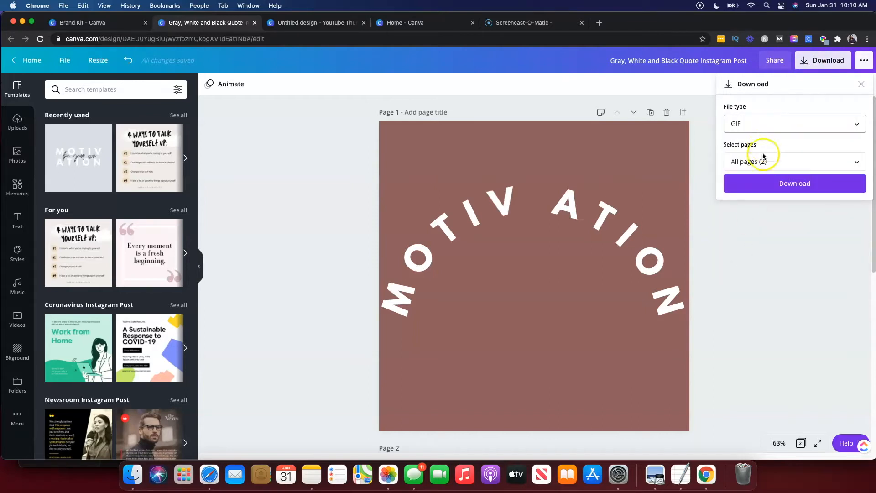
left_click(763, 166)
left_click(772, 186)
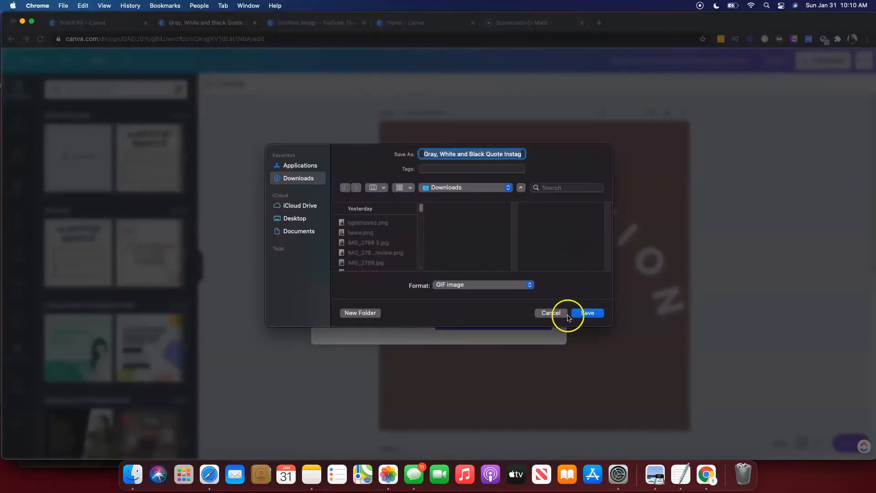
left_click(560, 313)
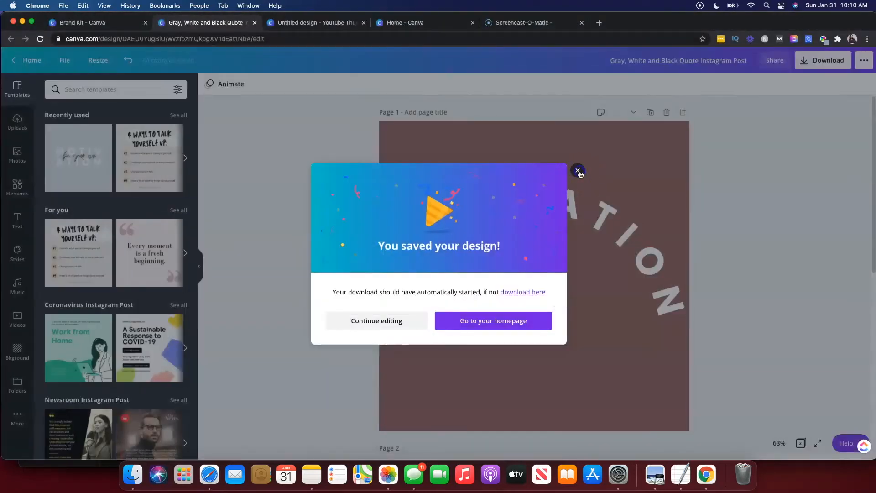
left_click(579, 172)
left_click(551, 288)
scroll(554, 283, "down", 1)
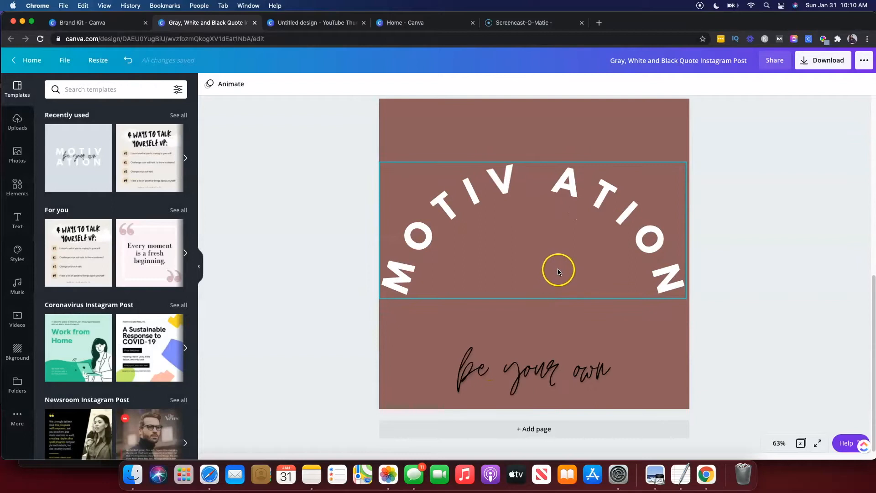
Return to the YouTube thumbnail design and delete the cut-out photo and its white silhouette.
left_click(302, 27)
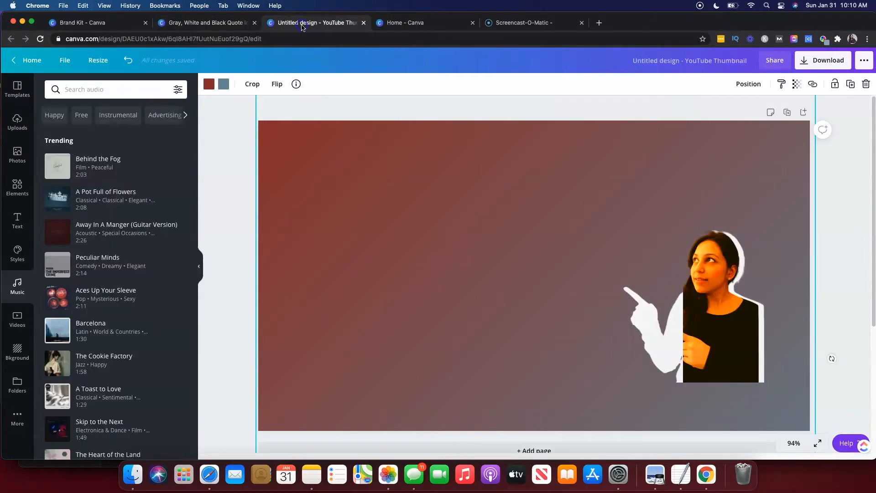
left_click(714, 315)
key("Delete")
left_click(679, 313)
key("Delete")
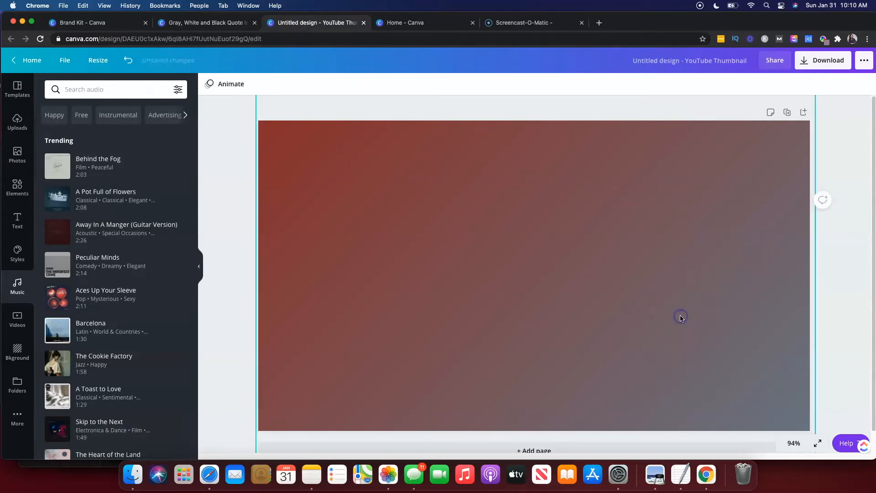
Search elements for frames and place a desktop monitor frame in the middle of the thumbnail.
left_click(16, 185)
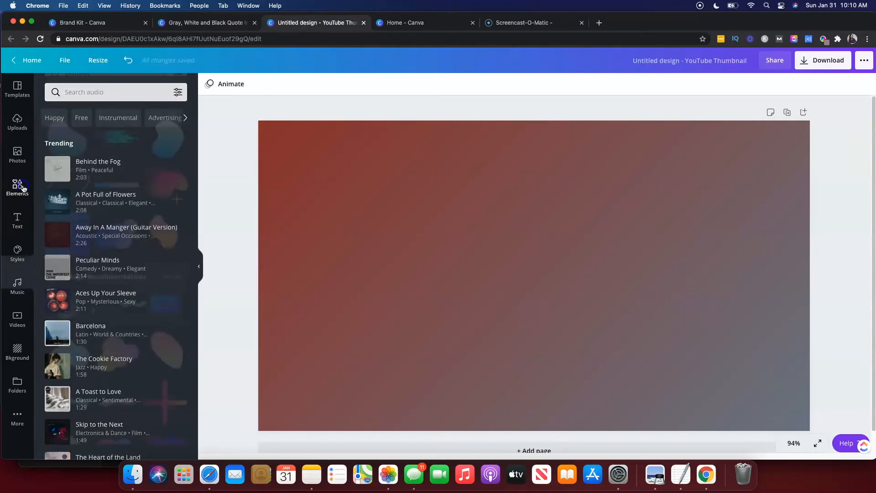
double_click(84, 89)
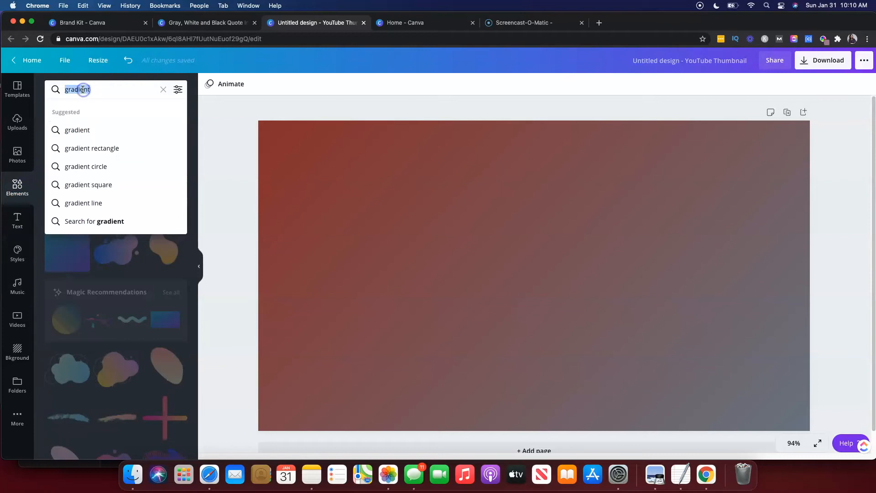
type("frames")
key("Return")
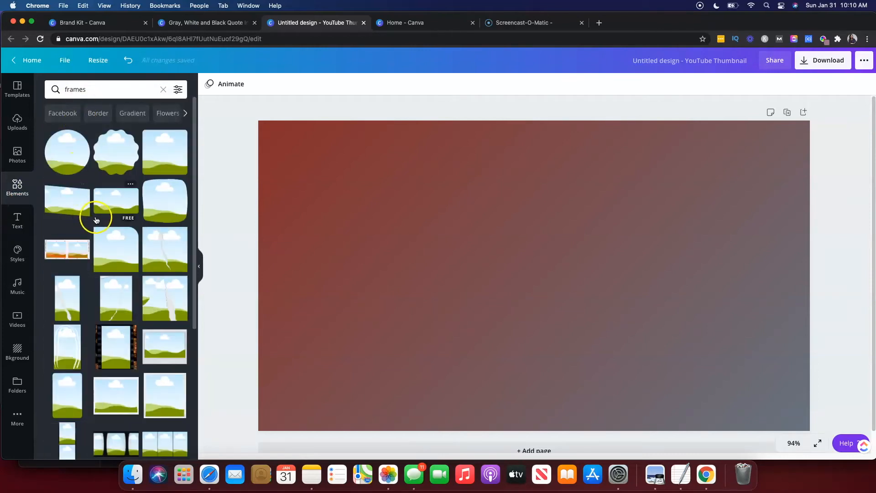
scroll(94, 215, "down", 7)
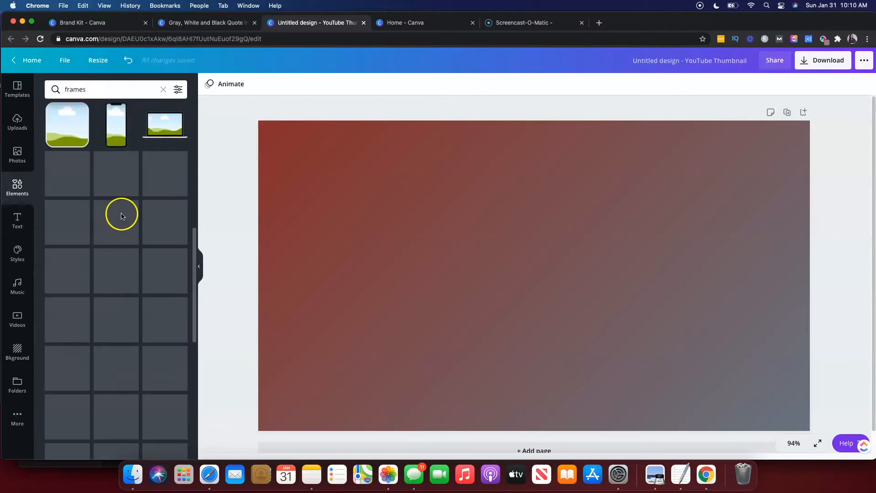
left_click_drag(116, 153, 513, 316)
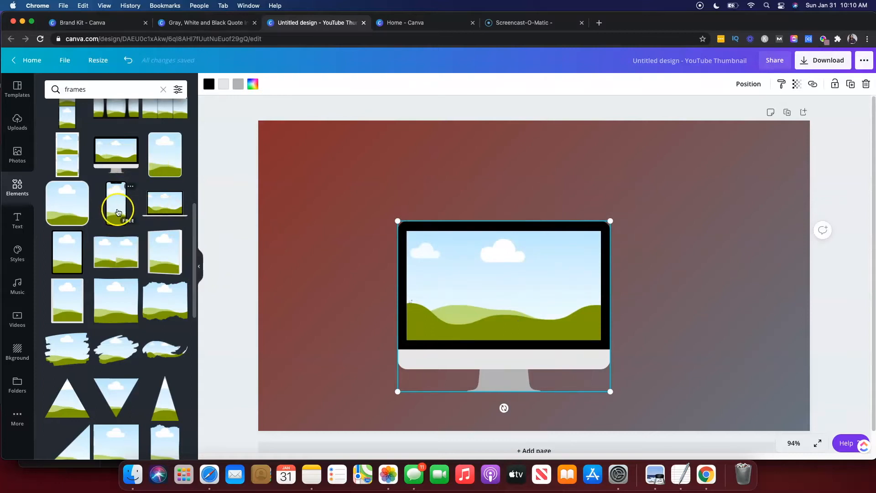
Add a phone frame to the right of the monitor and a tablet frame overlapping its left side.
left_click(117, 207)
left_click_drag(543, 287, 649, 341)
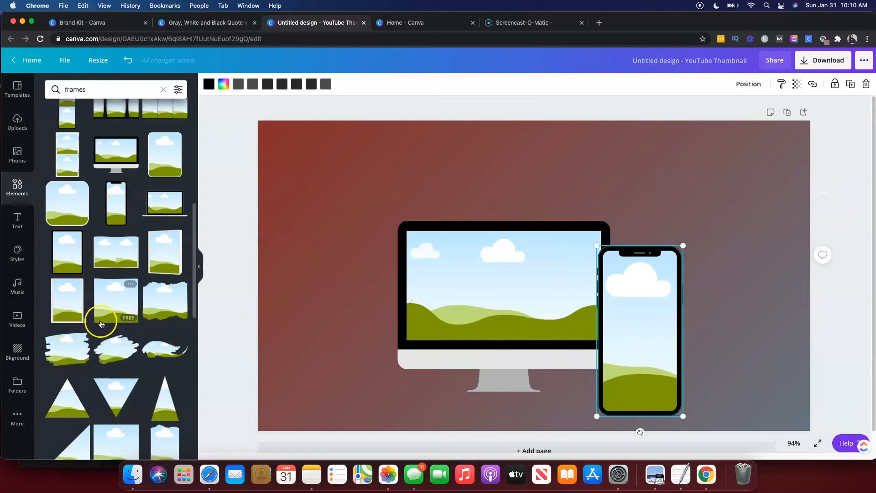
scroll(105, 311, "up", 1)
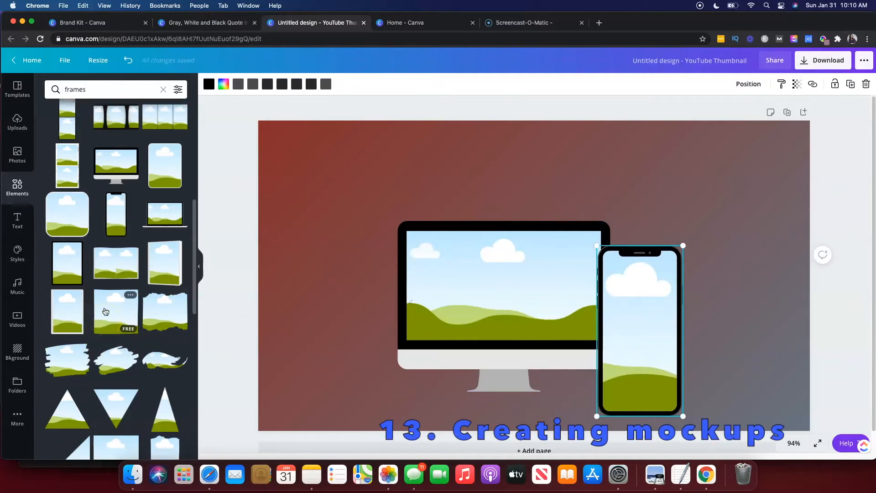
left_click(77, 269)
left_click_drag(554, 272, 397, 327)
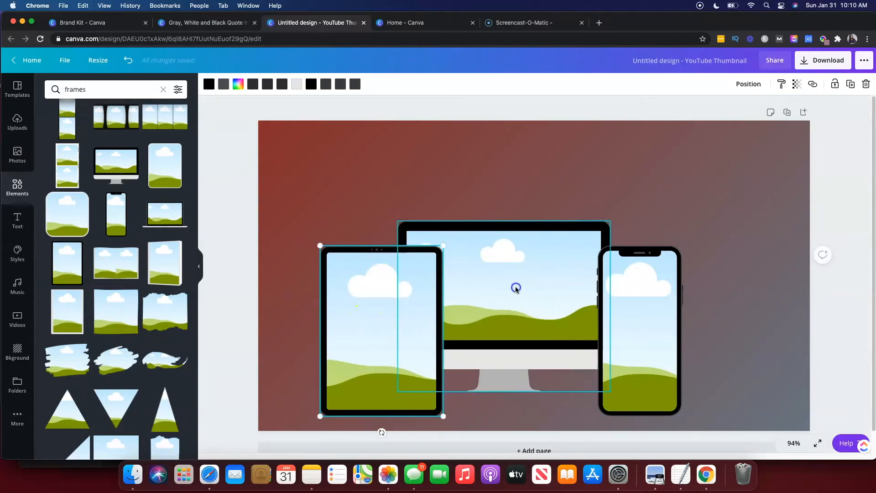
Delete the tablet and monitor frames from the thumbnail, keeping only the phone frame.
left_click(659, 317)
left_click(504, 299)
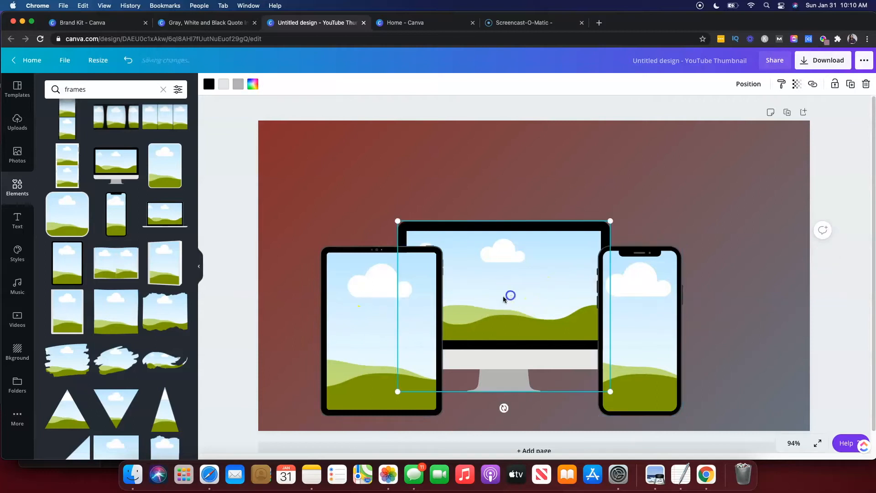
left_click(391, 318)
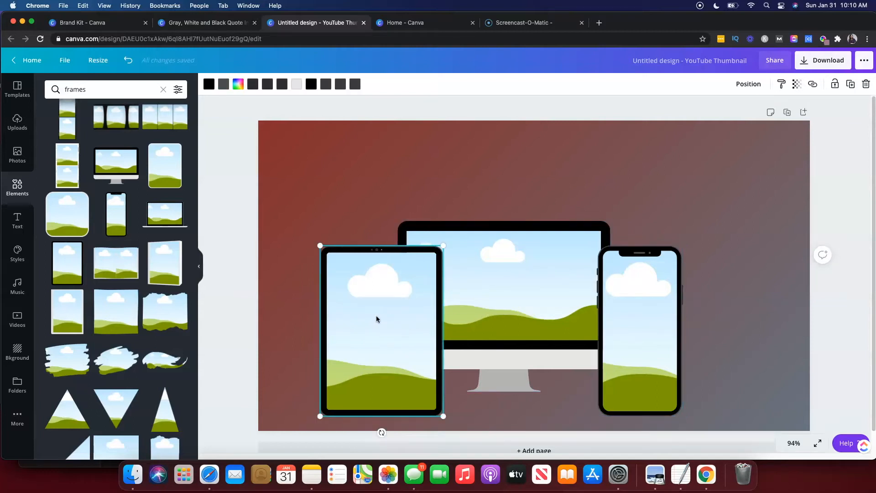
key("Delete")
left_click(505, 300)
key("Delete")
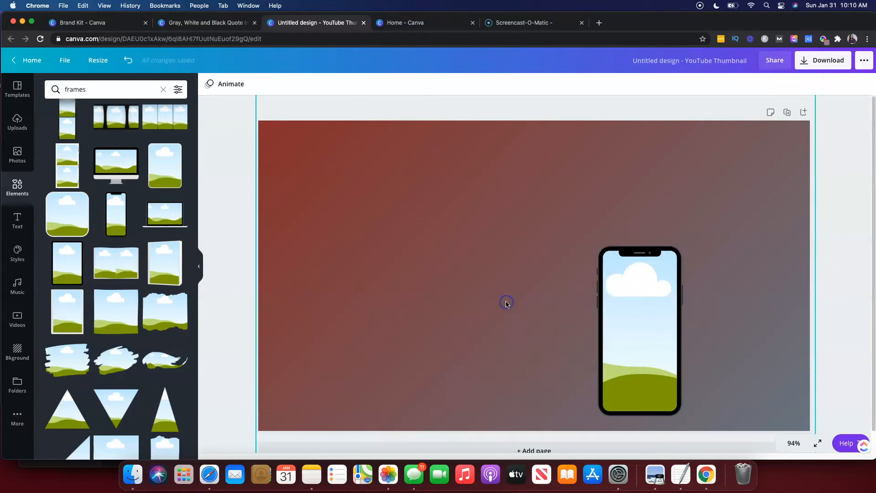
Move the phone frame to the left of the thumbnail and drop an uploaded video into it.
left_click(615, 311)
left_click_drag(616, 312, 364, 265)
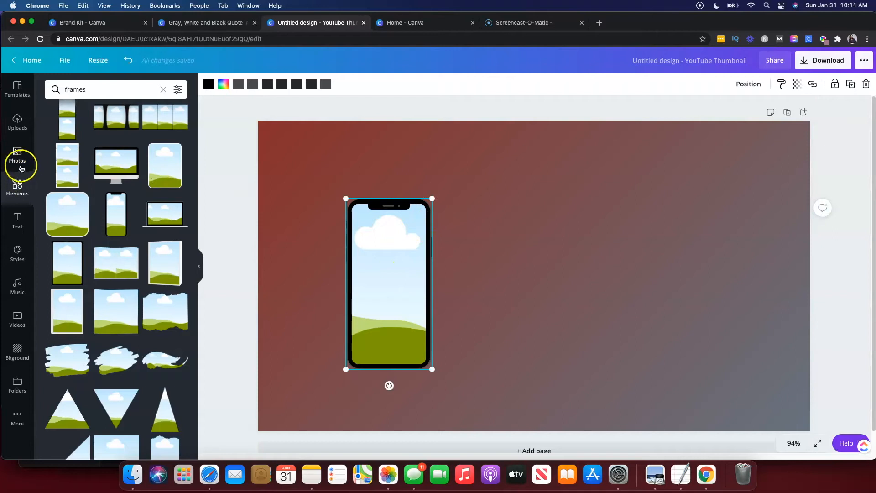
left_click(17, 122)
left_click(118, 132)
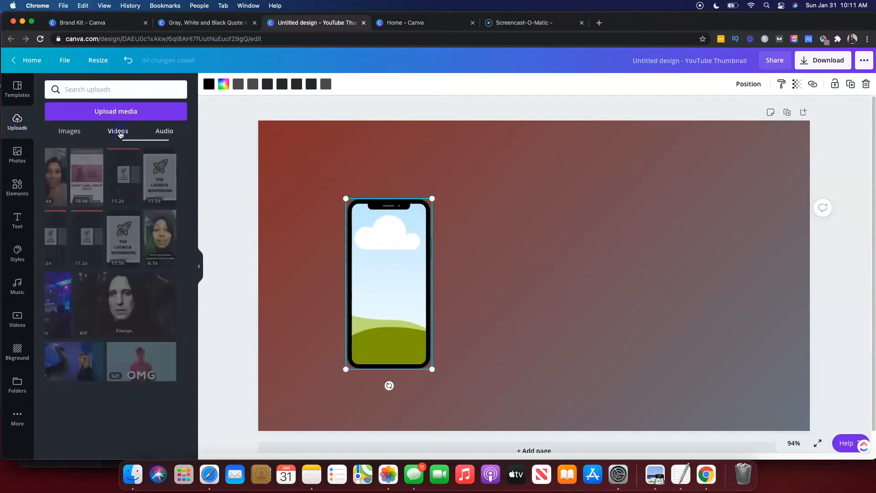
left_click_drag(167, 241, 362, 263)
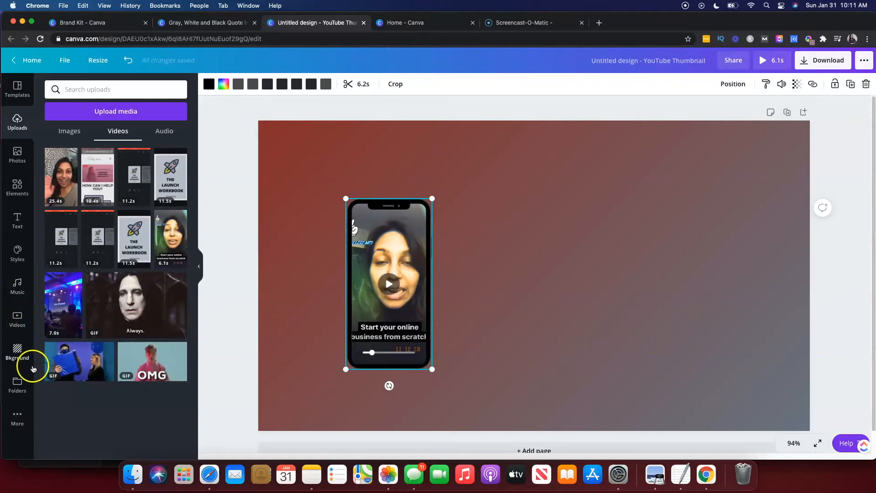
Open the music library and preview the track "Behind the Fog".
left_click(18, 286)
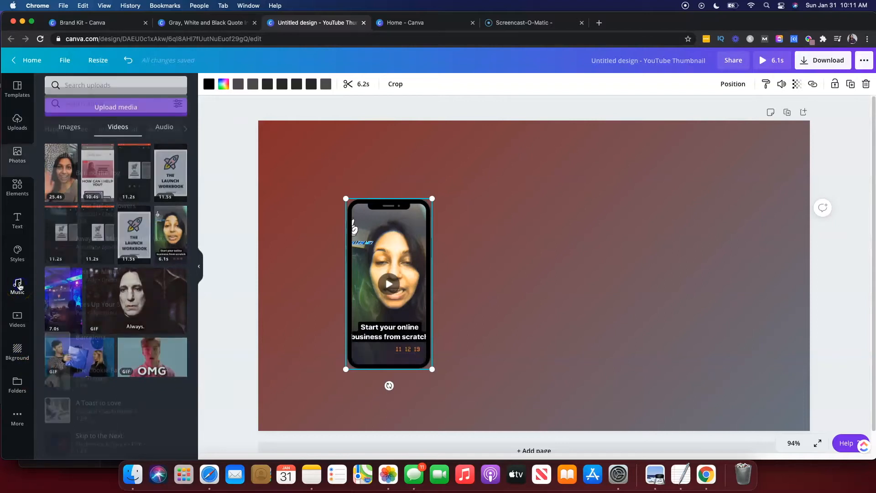
left_click(65, 167)
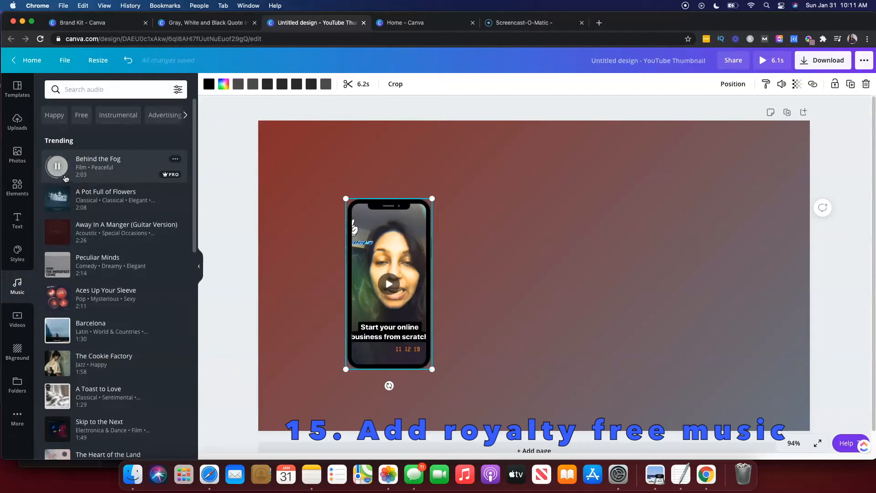
left_click(58, 166)
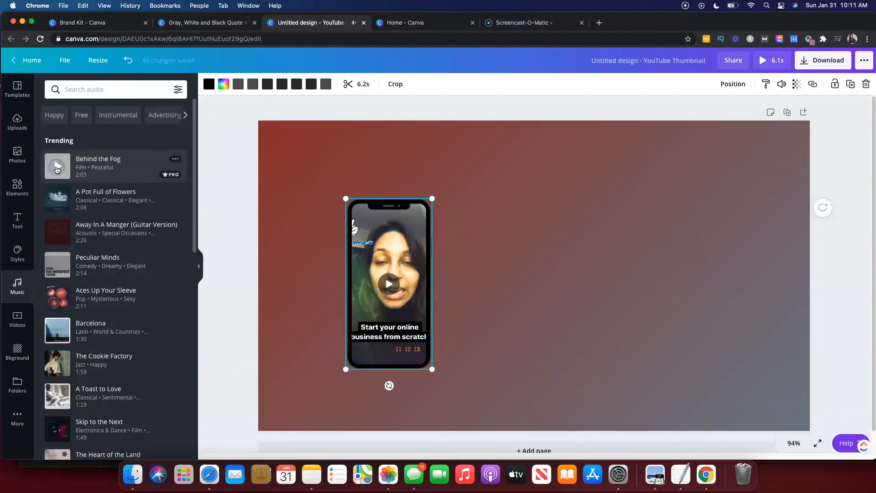
Open the download options for the video design, then close them and deselect the frame.
left_click(811, 63)
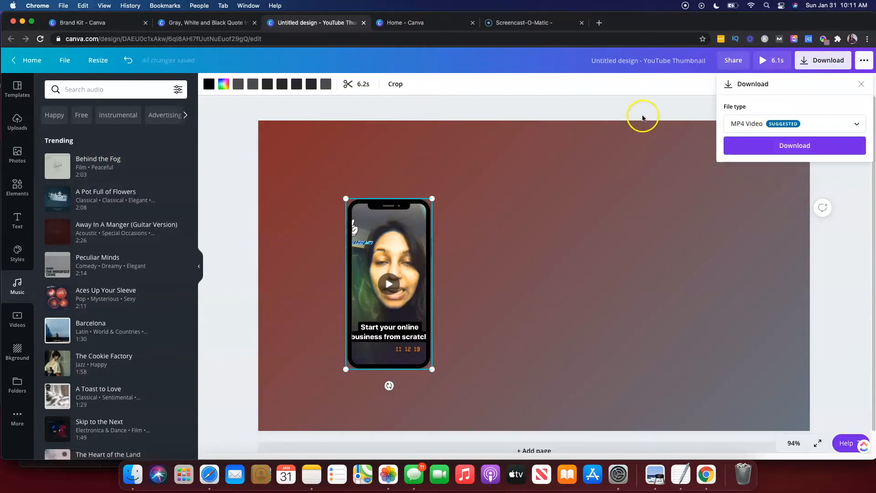
left_click(622, 165)
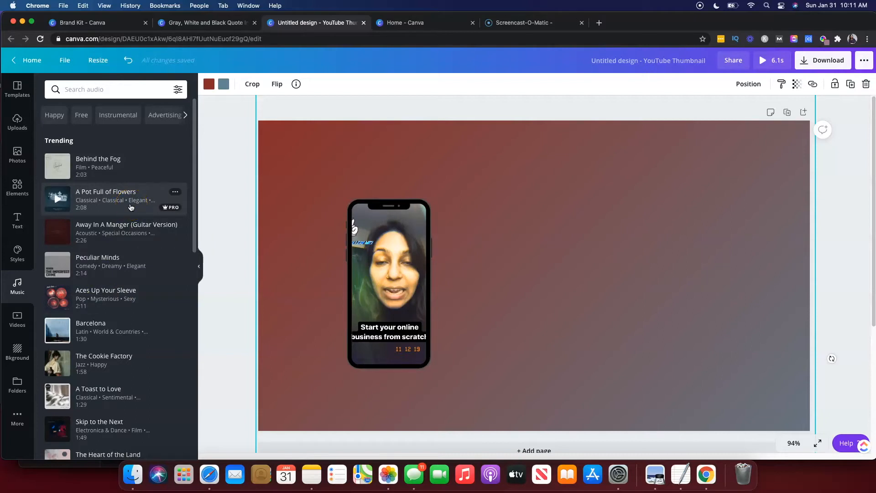
mouse_move(171, 210)
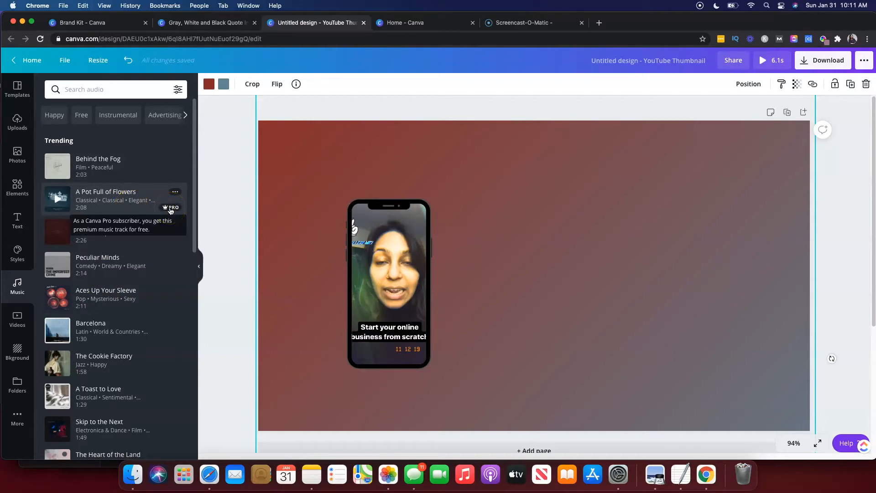
left_click(219, 209)
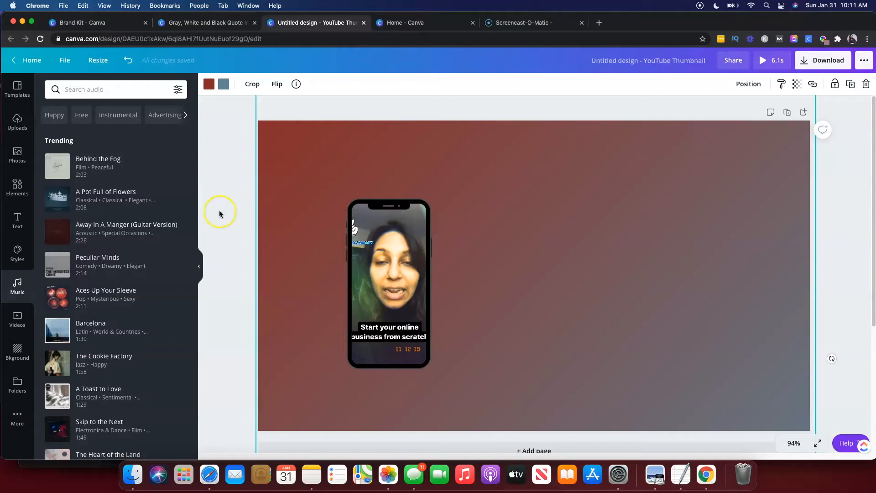
left_click(219, 211)
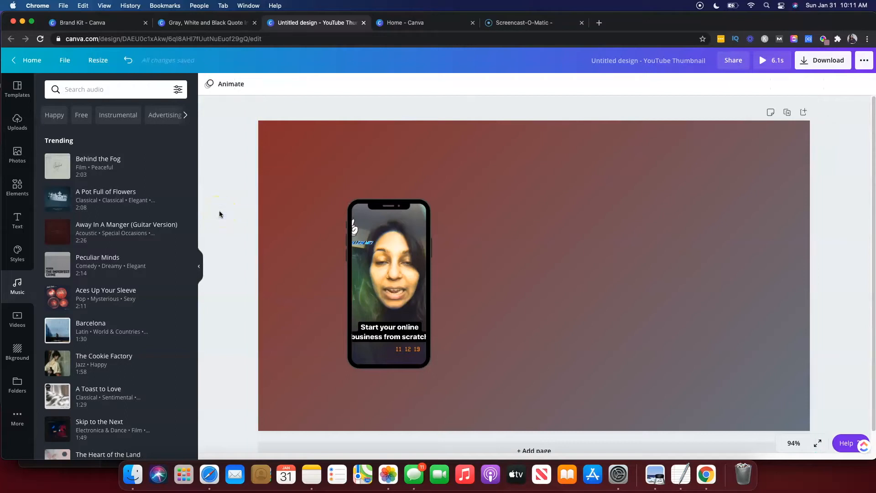
Browse the full list of sharing and publishing options for the design.
left_click(828, 61)
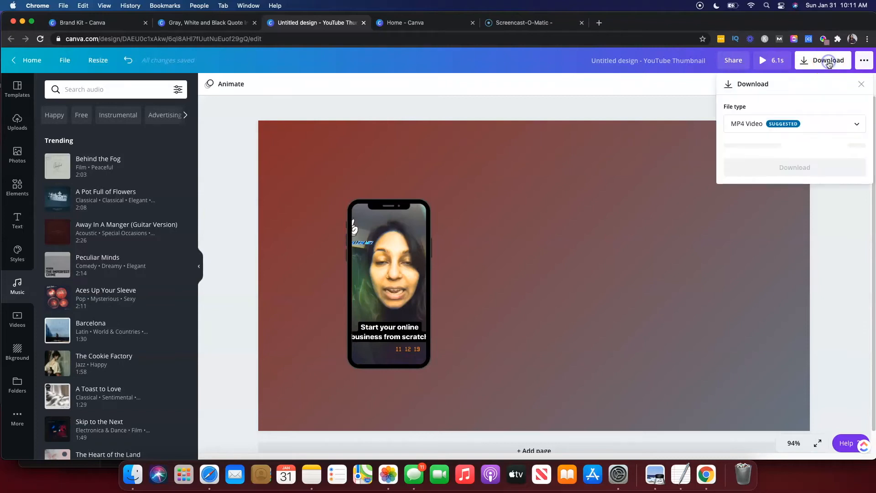
left_click(864, 60)
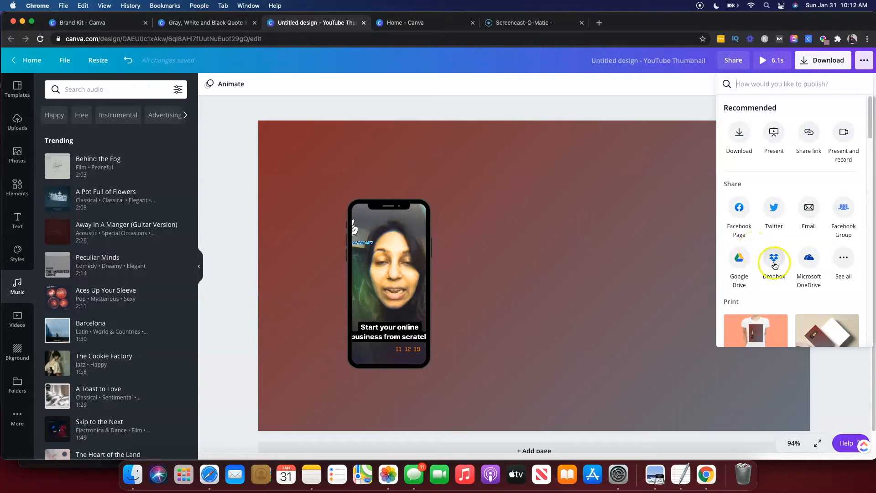
scroll(772, 258, "down", 15)
scroll(774, 261, "down", 2)
scroll(773, 264, "up", 10)
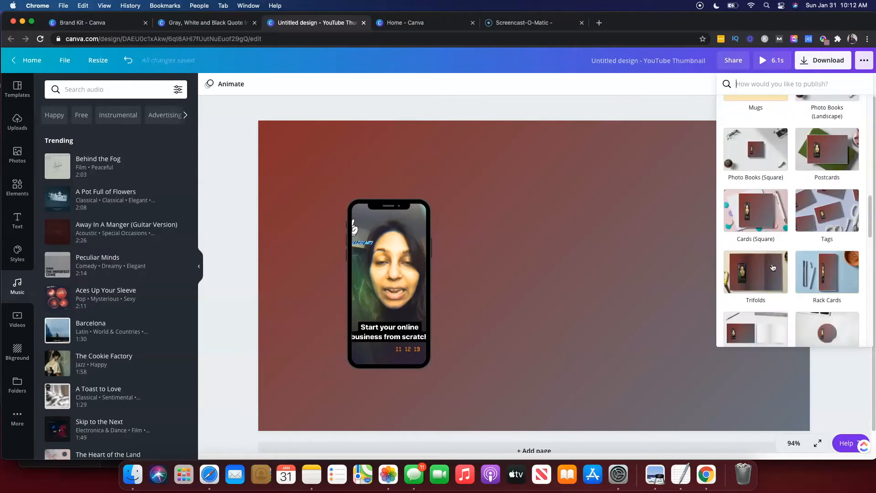
scroll(772, 267, "up", 8)
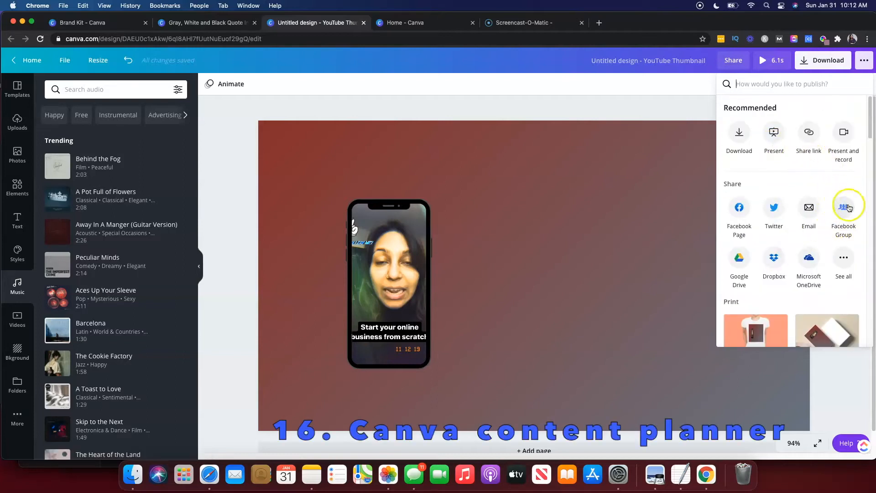
left_click(844, 258)
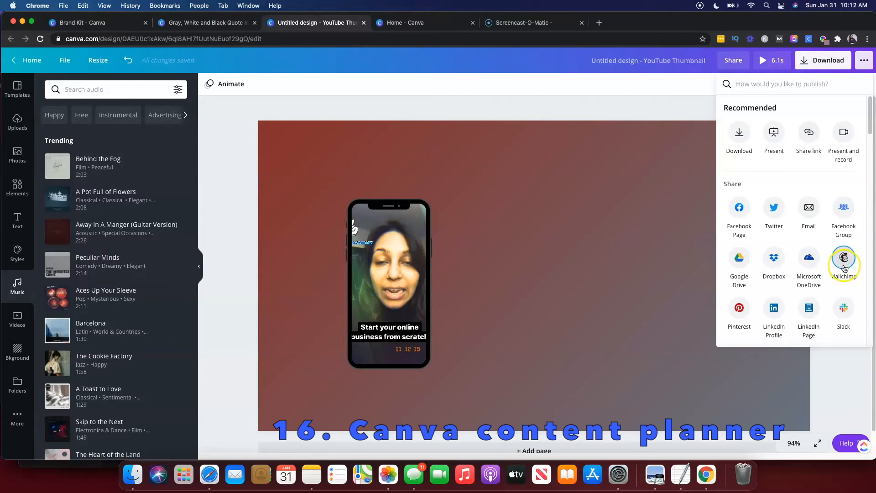
scroll(845, 268, "down", 5)
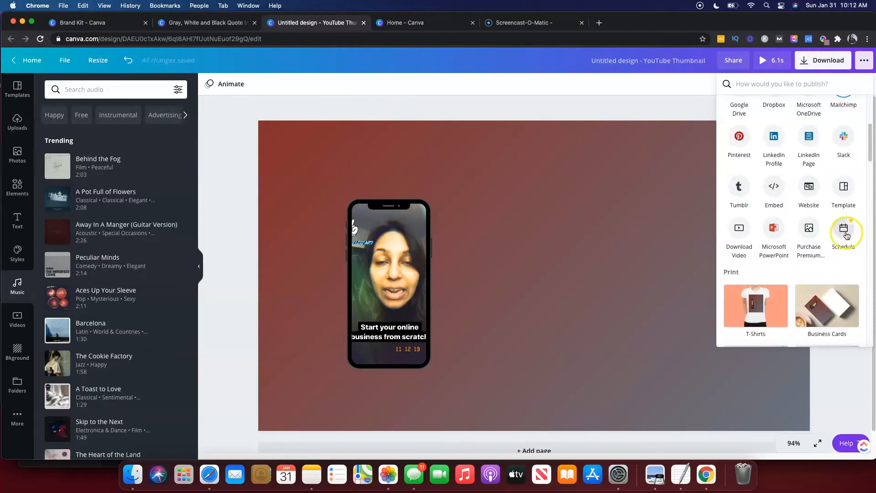
Open Schedule and pick Saturday, February 6 at 11:12 AM as the posting date.
left_click(845, 233)
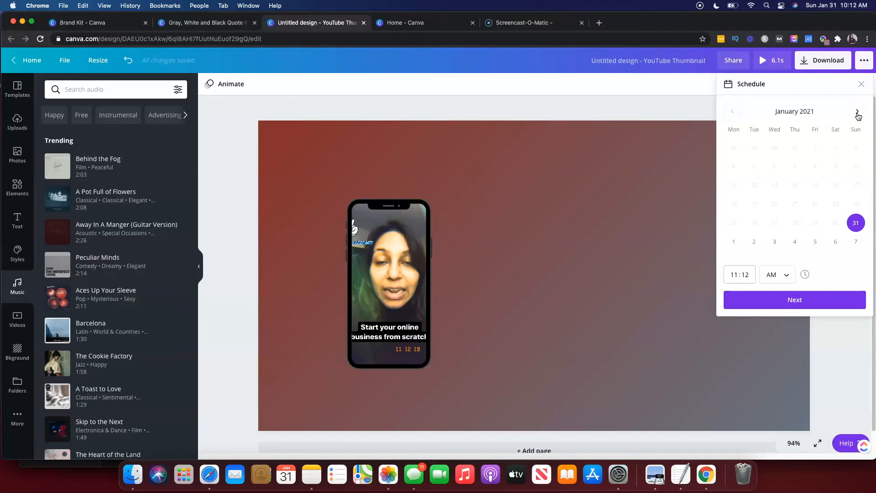
left_click(858, 115)
left_click(856, 242)
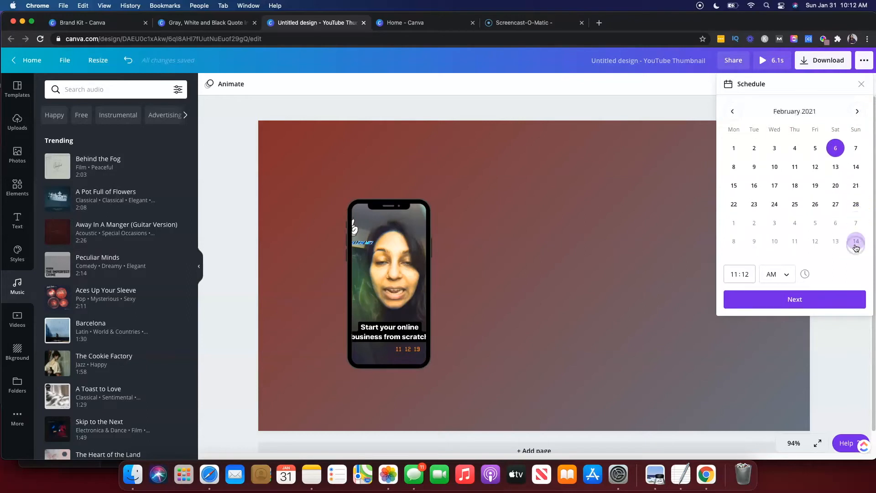
left_click(805, 299)
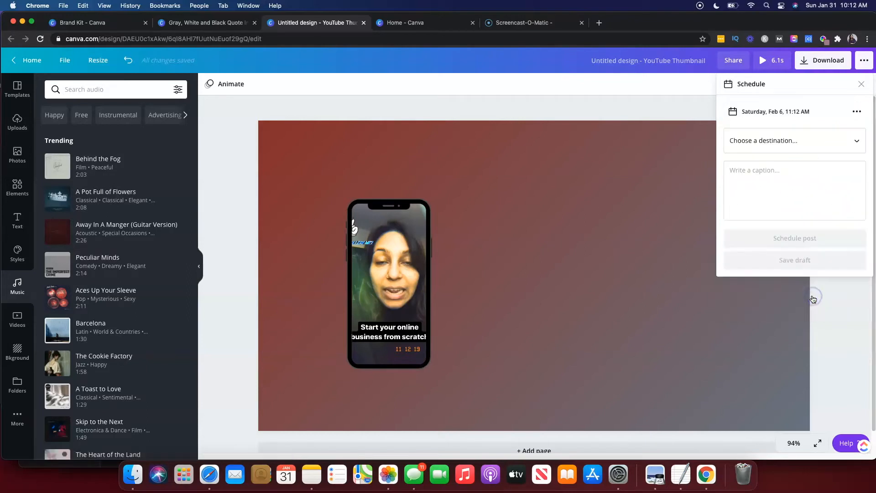
Review the available scheduling destinations, then close the schedule panel.
left_click(776, 140)
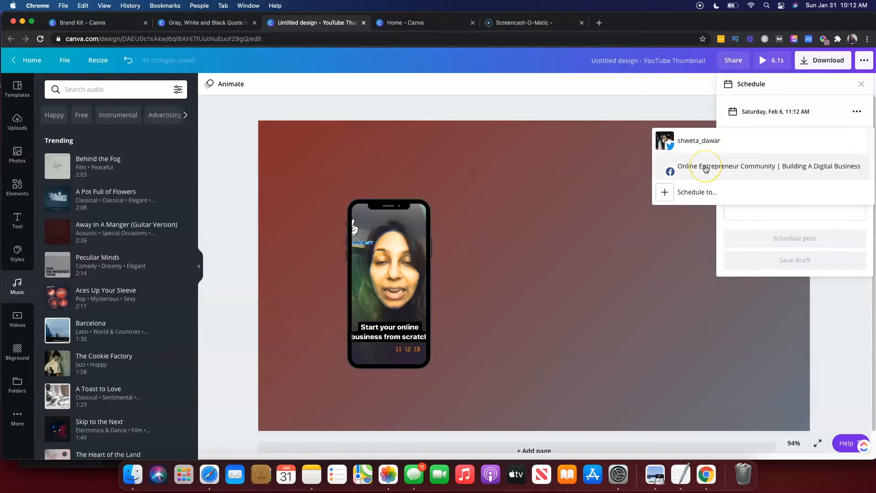
left_click(706, 191)
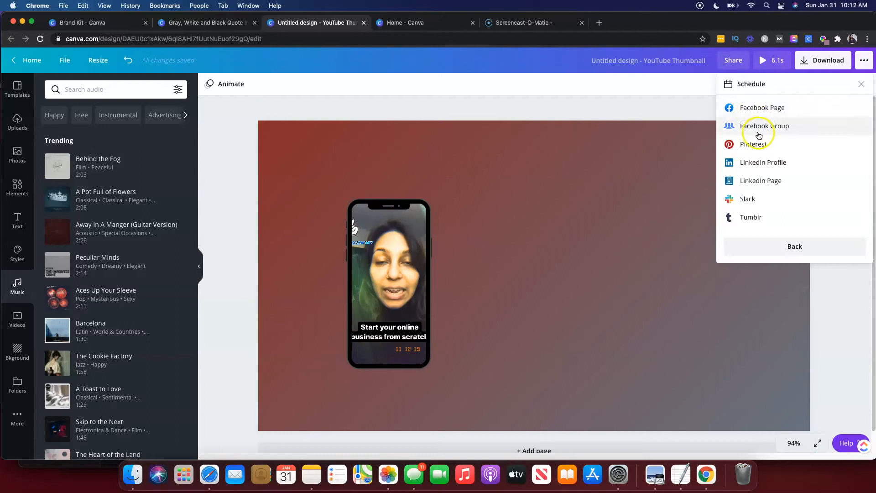
left_click(760, 181)
left_click(798, 249)
left_click(617, 240)
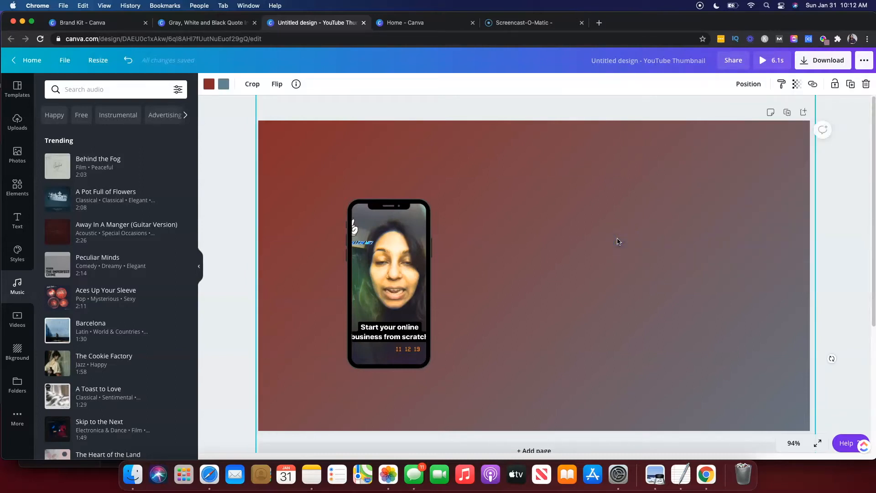
left_click(15, 443)
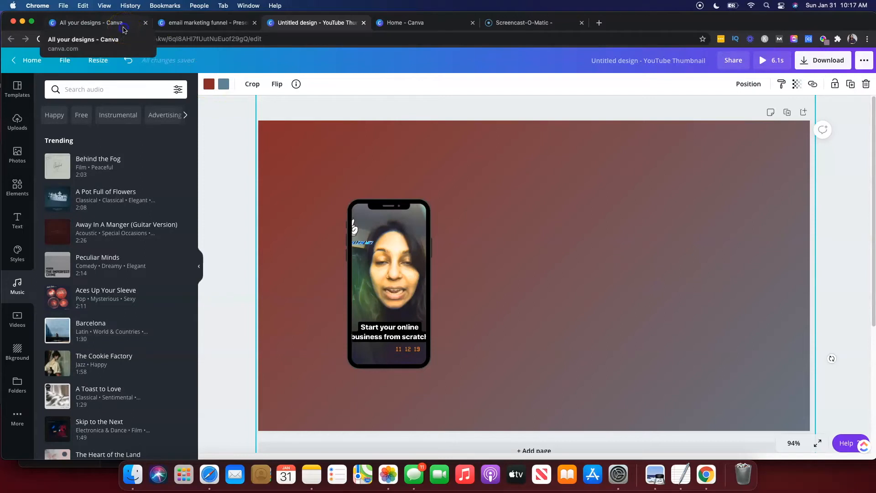
From the All your designs page, create a new Presentation design via a search for presentation.
left_click(123, 29)
left_click(793, 67)
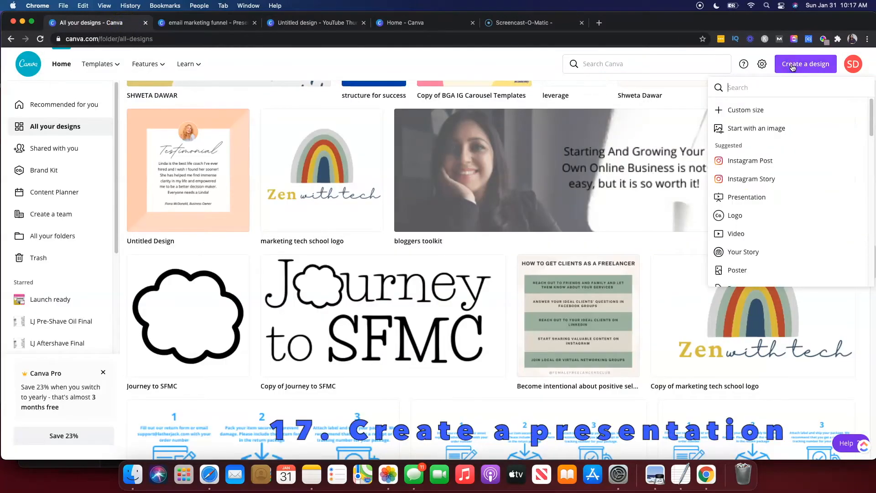
left_click(777, 93)
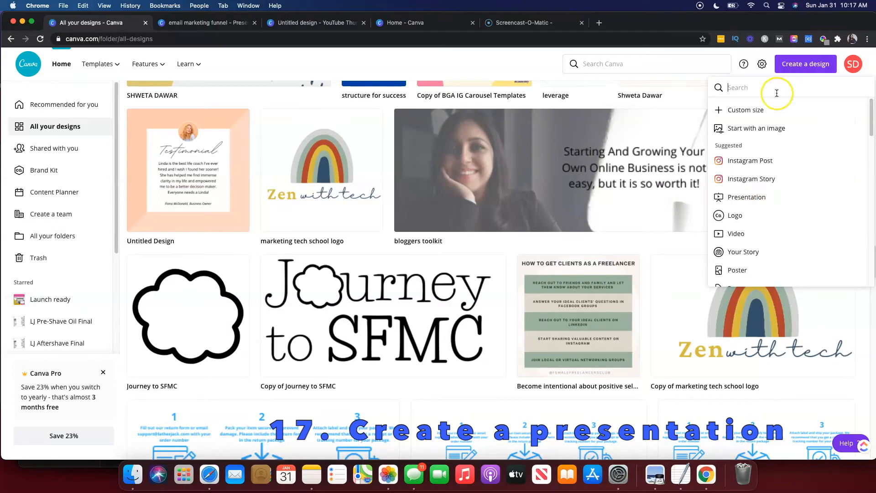
type("prese")
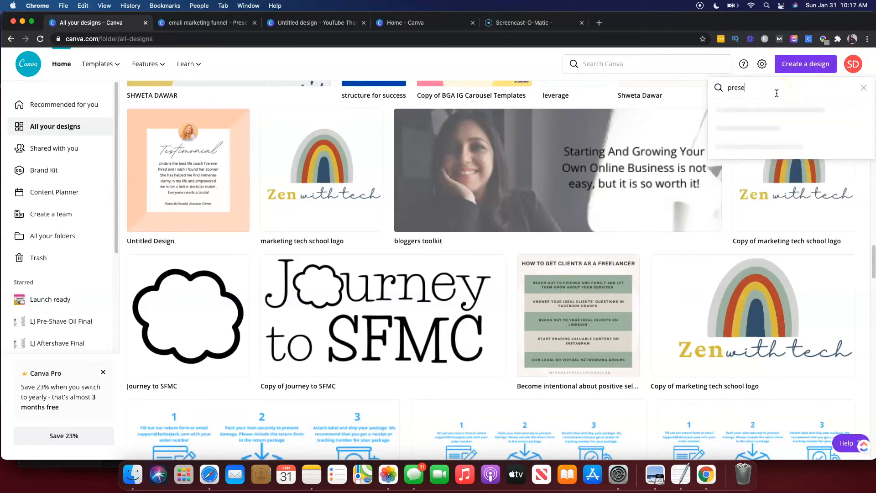
left_click(763, 111)
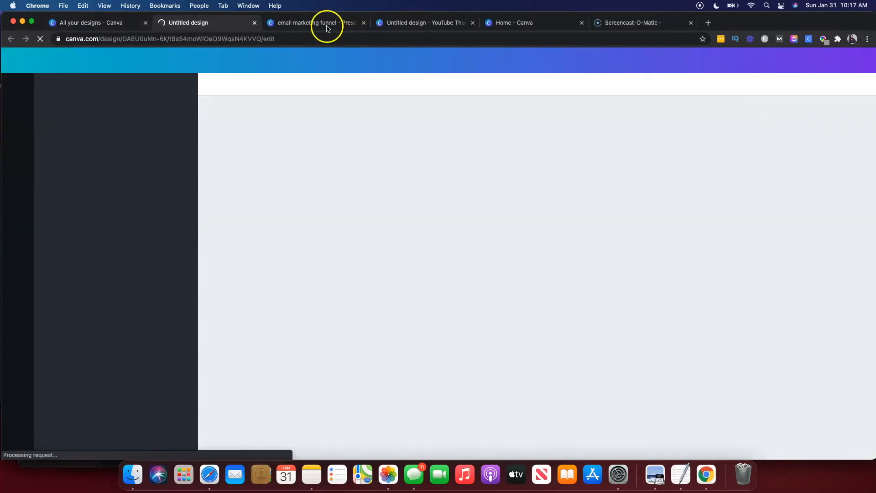
Switch to the email marketing funnel presentation and set the presenting type to Presenter view.
left_click(327, 27)
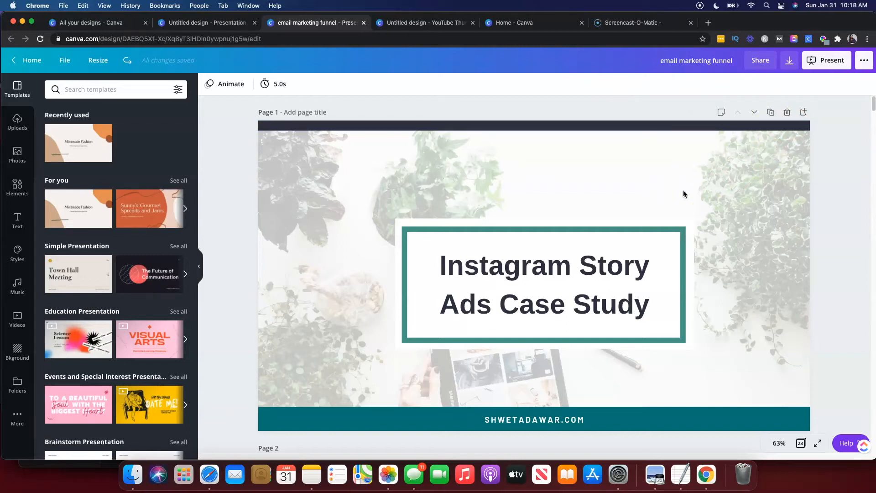
left_click(817, 62)
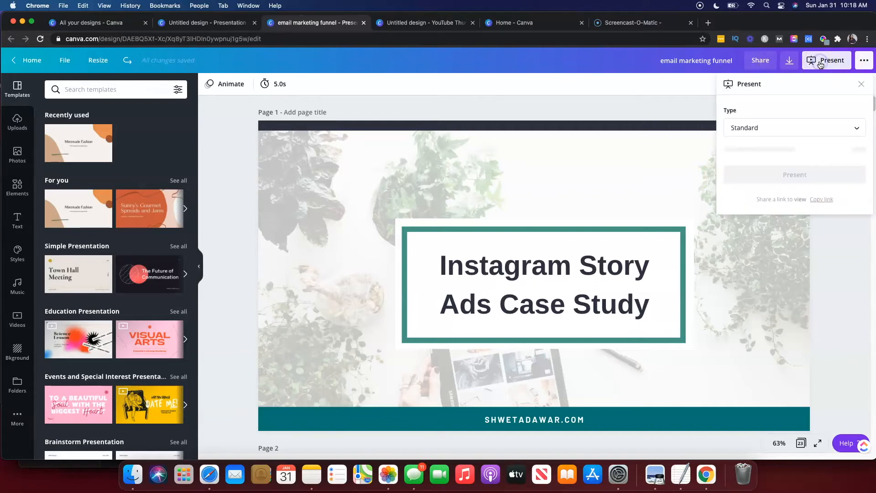
left_click(792, 126)
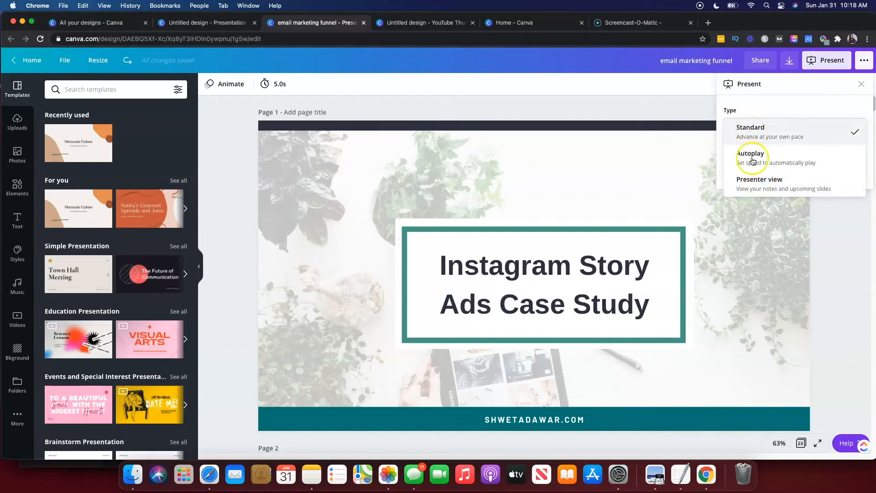
left_click(757, 188)
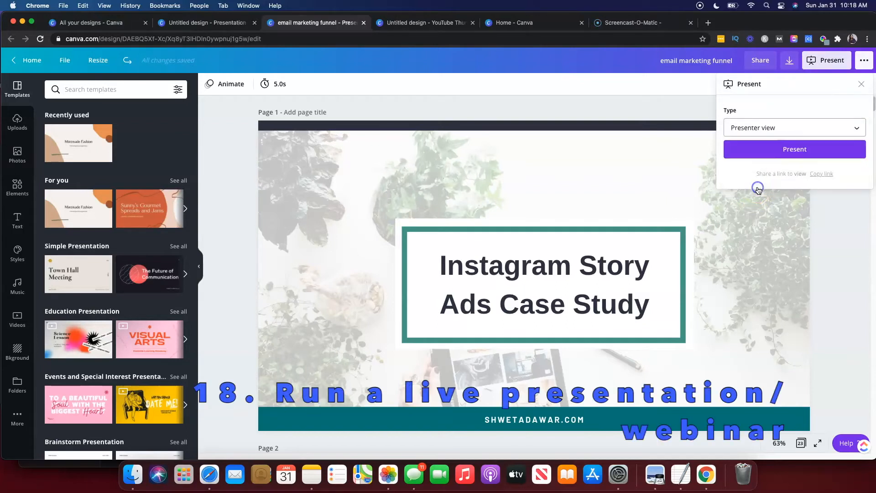
Start presenting in Presenter view and dismiss the presenter and audience window notices.
left_click(760, 149)
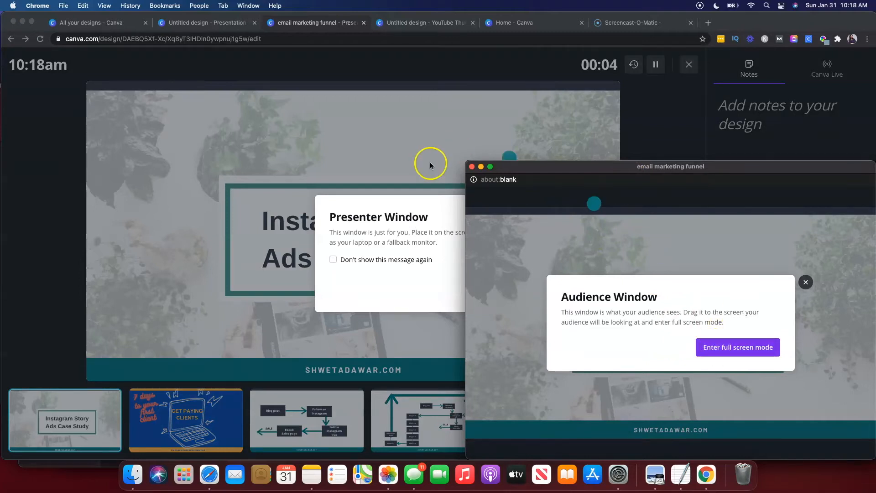
left_click(362, 157)
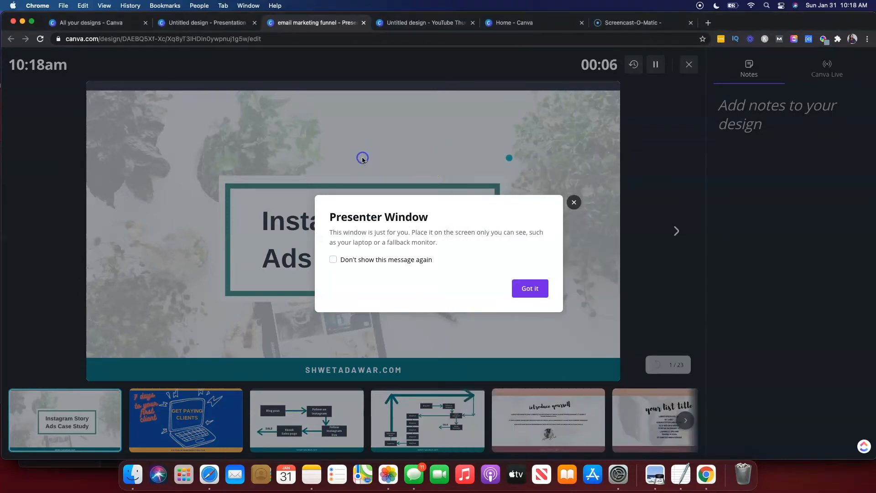
left_click(529, 294)
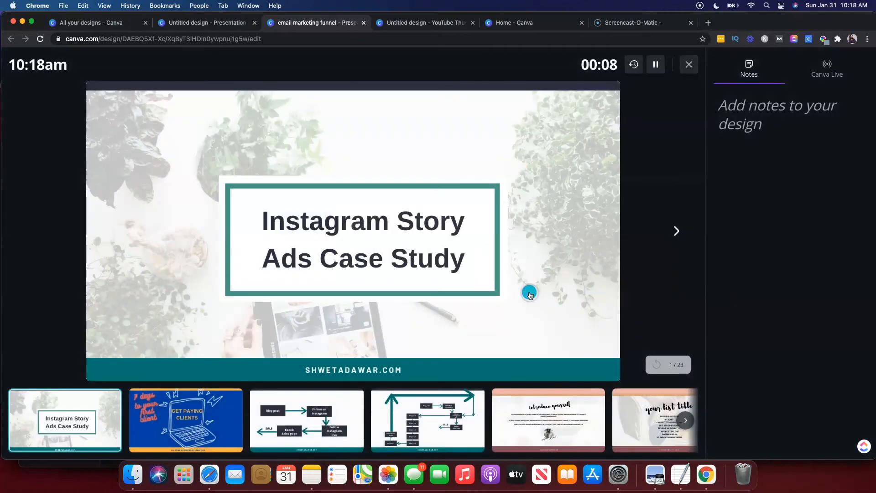
Start a new Canva Live session from the presenter window, then exit the presentation and close the still-live reminder.
left_click(826, 71)
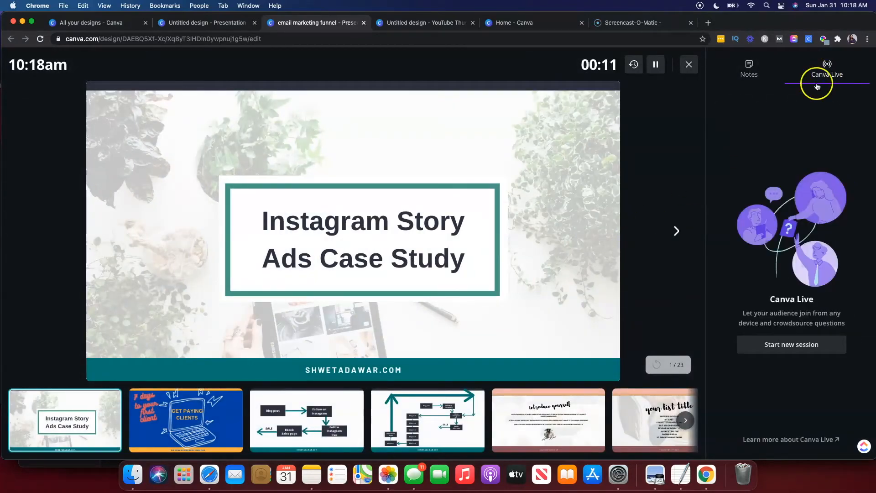
left_click(774, 348)
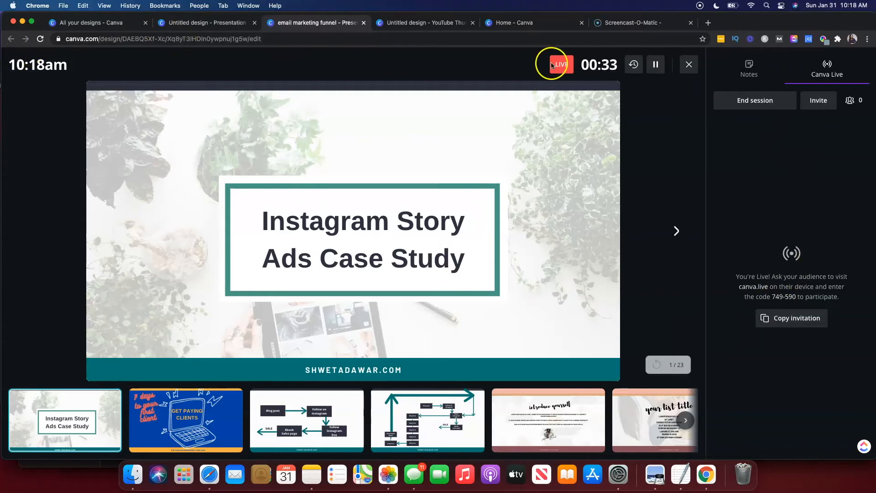
left_click(687, 65)
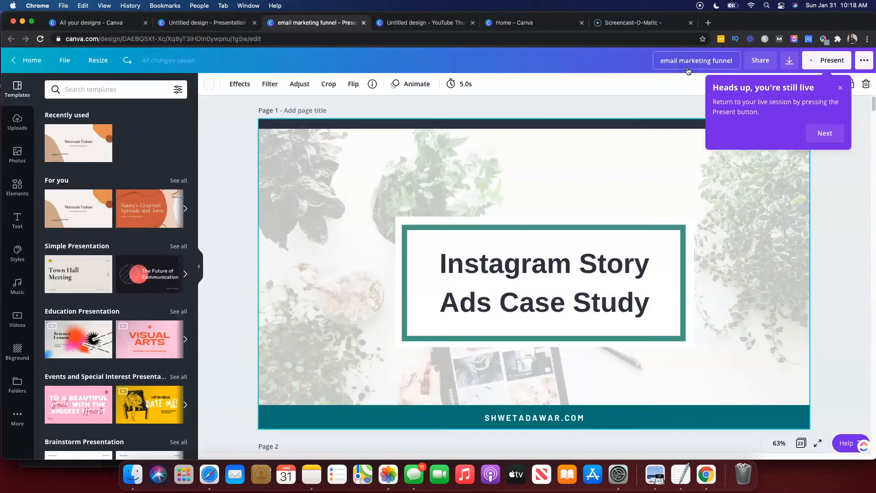
left_click(841, 87)
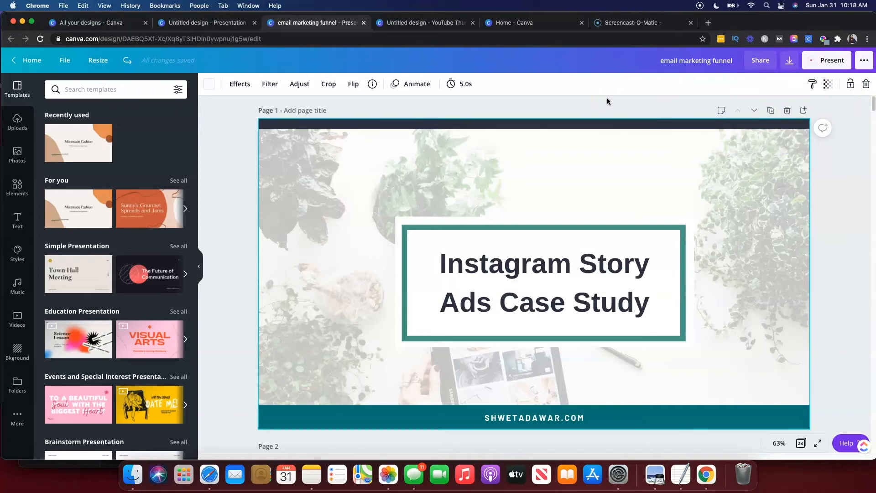
Publish the design as a template into a newly created folder named Templates.
left_click(863, 62)
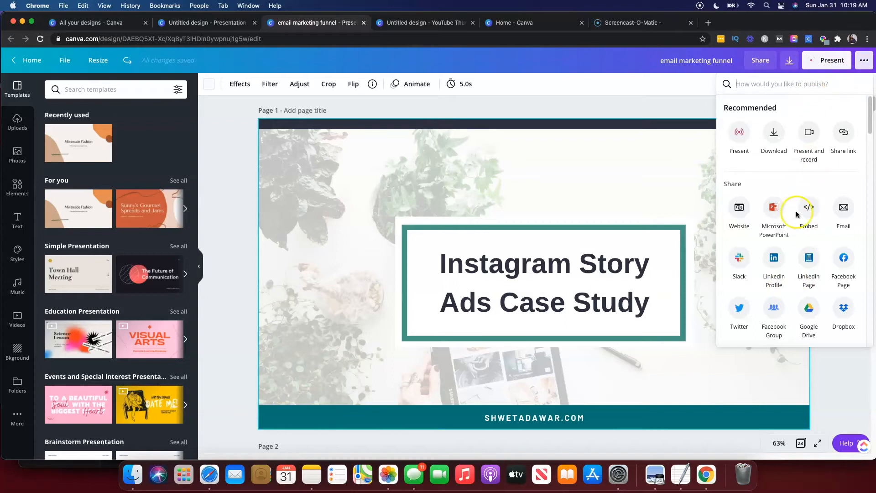
scroll(795, 220, "down", 3)
scroll(795, 218, "down", 3)
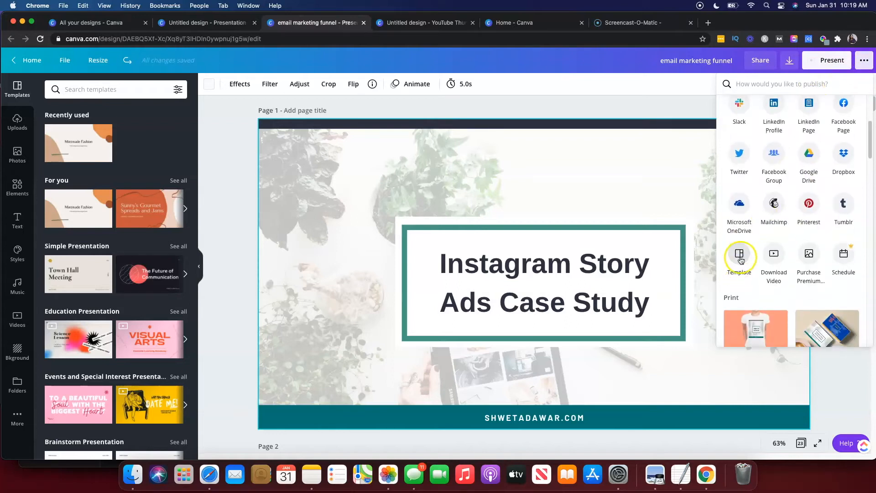
left_click(738, 256)
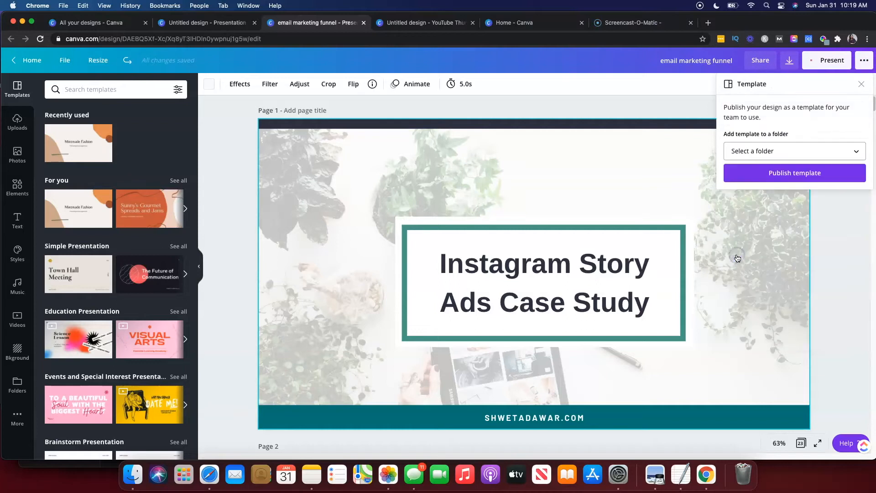
left_click(764, 155)
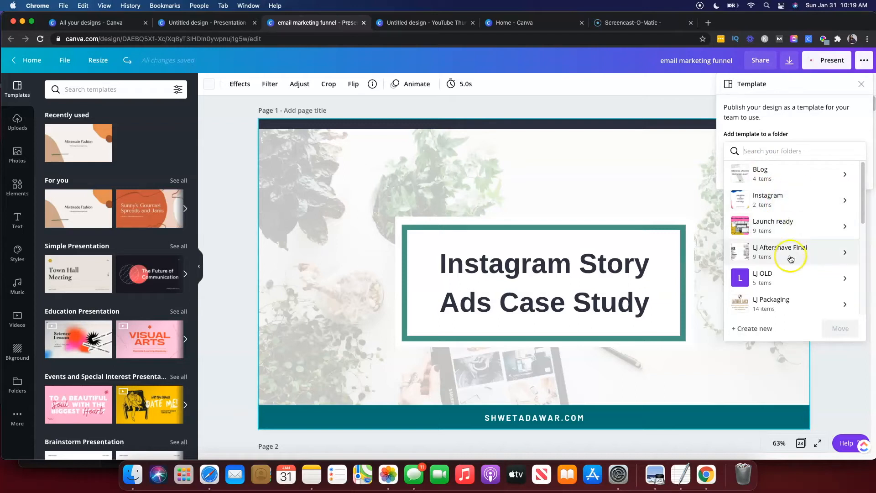
left_click(755, 329)
left_click(765, 187)
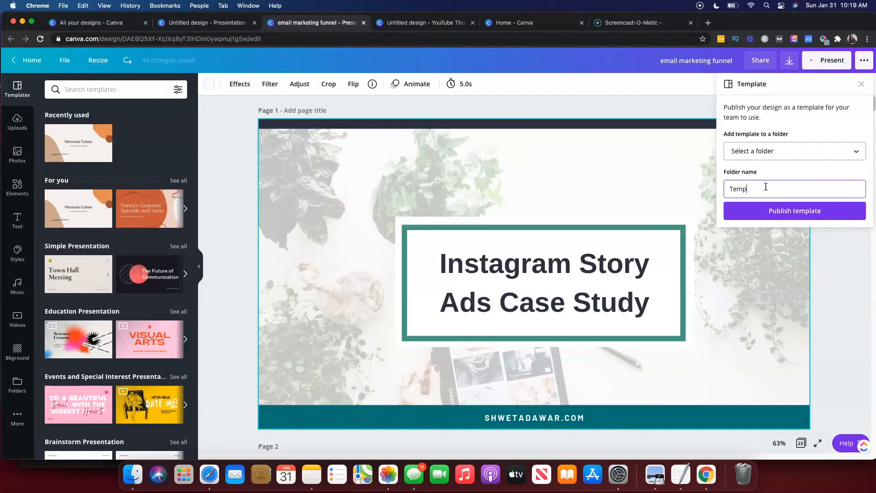
left_click(769, 211)
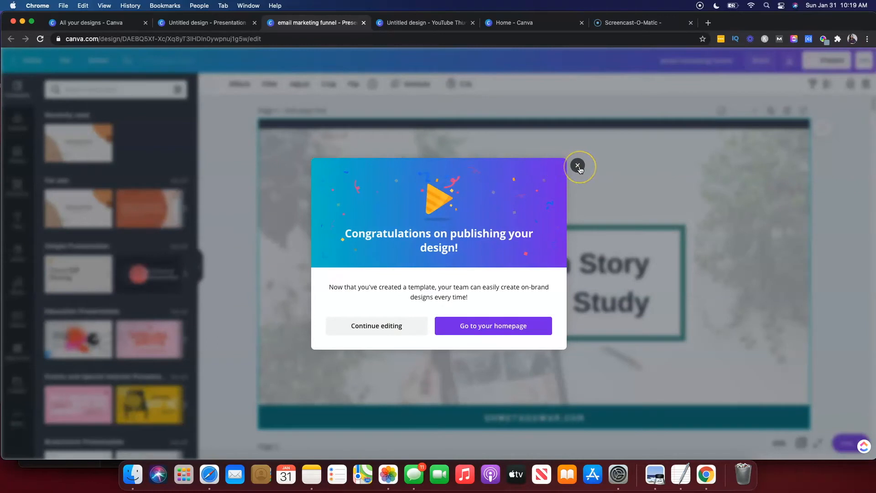
Switch to the All your designs tab, reload it, and open All your folders to view the folders.
left_click(71, 24)
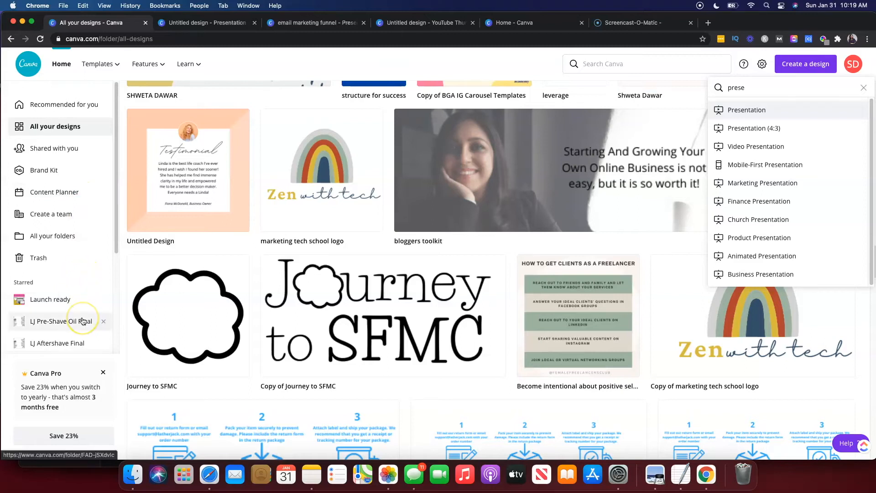
left_click(103, 372)
scroll(94, 299, "down", 3)
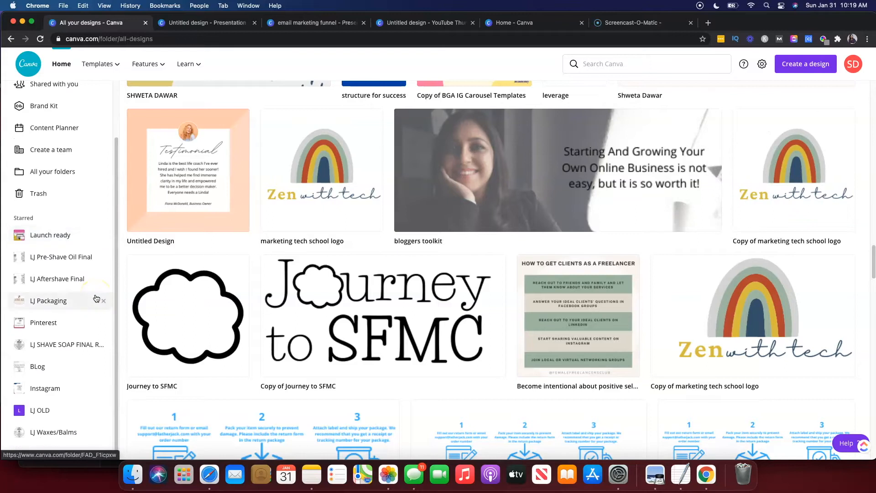
left_click(40, 39)
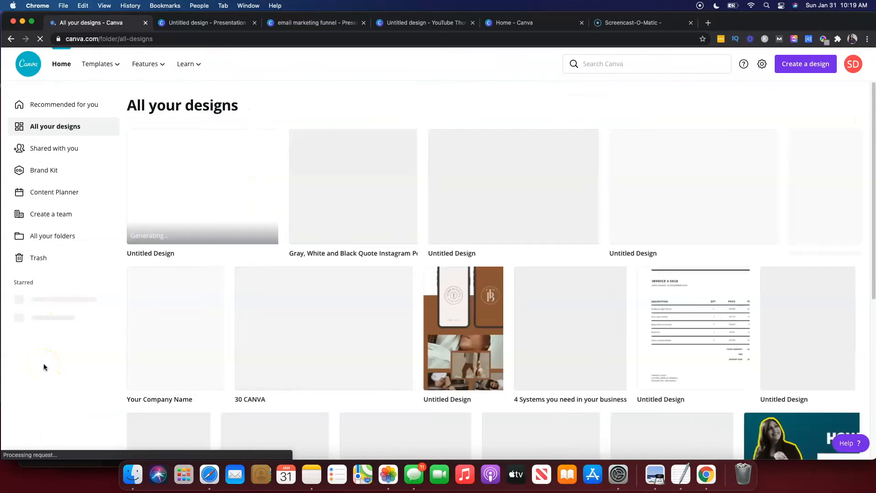
scroll(44, 365, "down", 3)
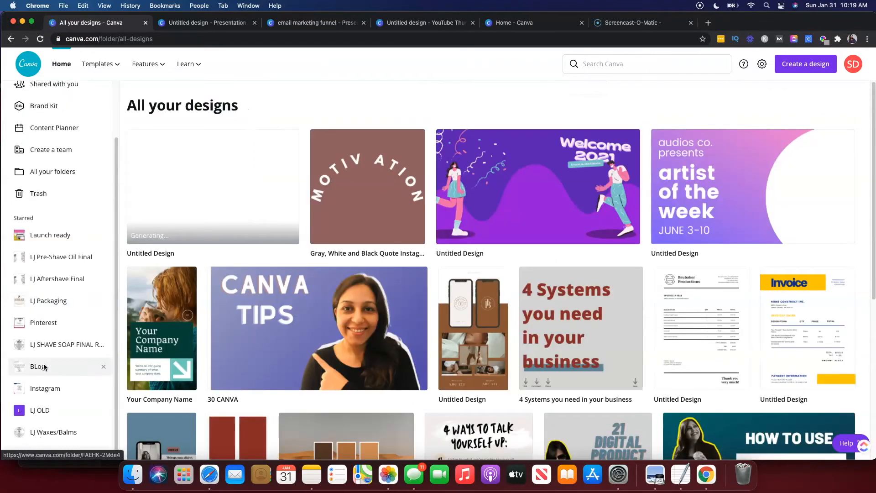
scroll(44, 367, "up", 3)
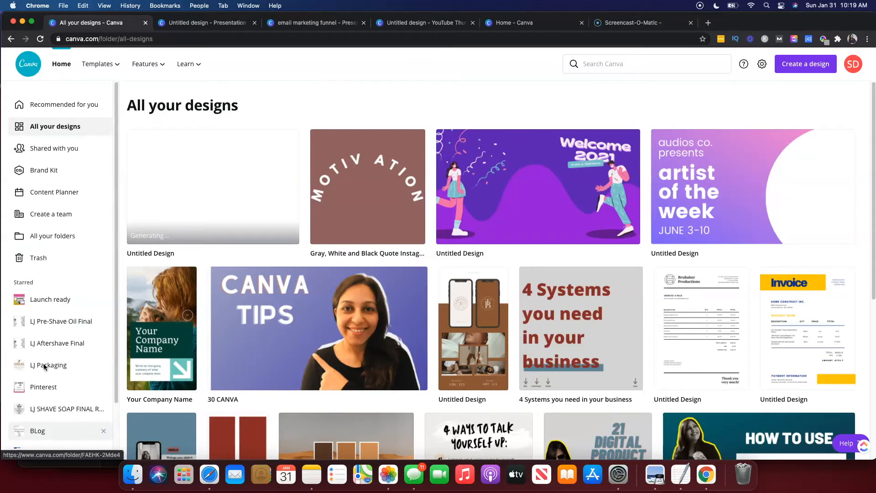
mouse_move(149, 64)
left_click(35, 236)
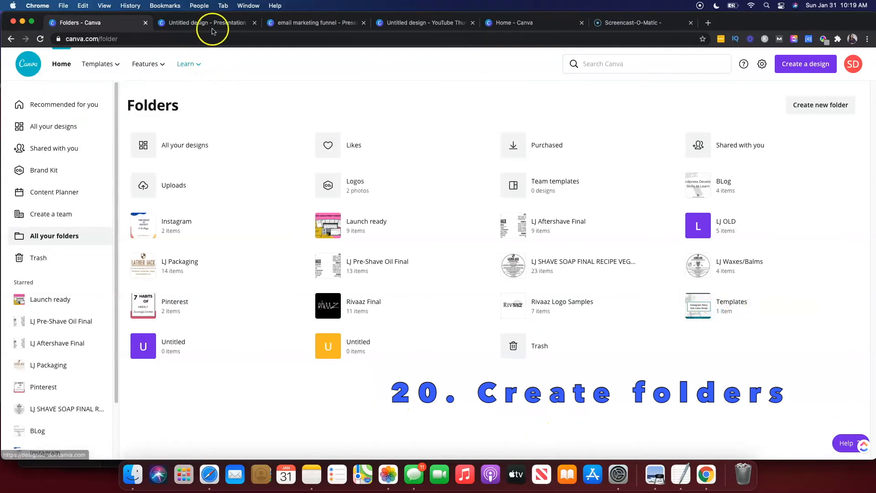
Return to the presentation, close the publishing dialog, and apply the Block animation to the first page.
left_click(307, 22)
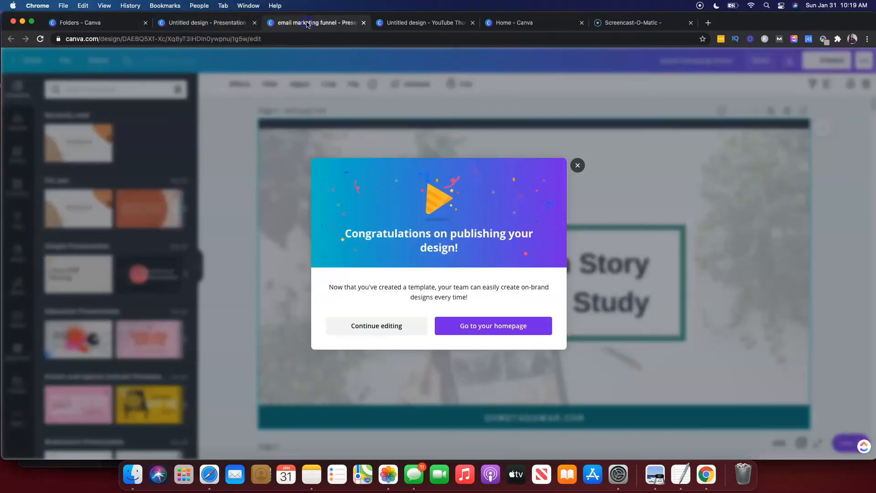
left_click(577, 166)
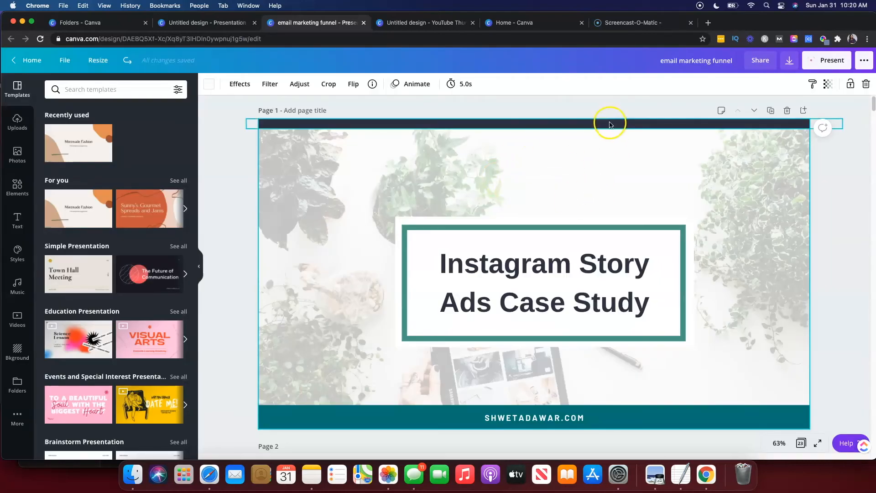
left_click(405, 86)
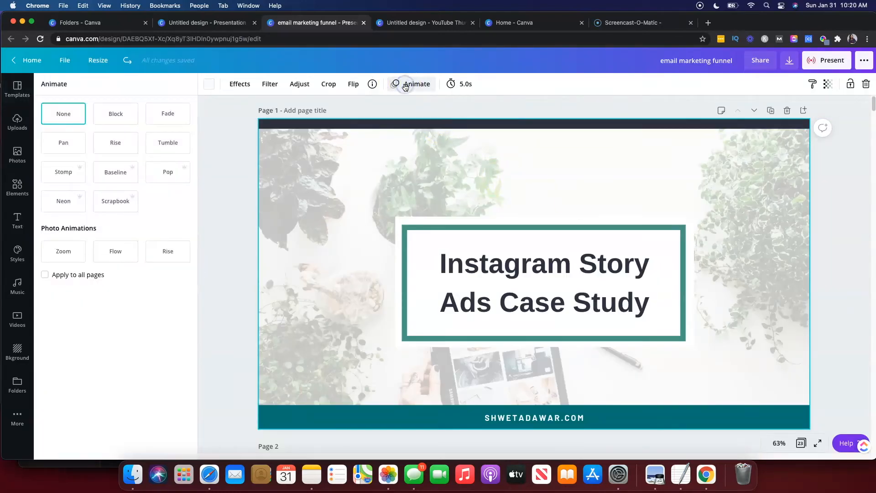
left_click(115, 119)
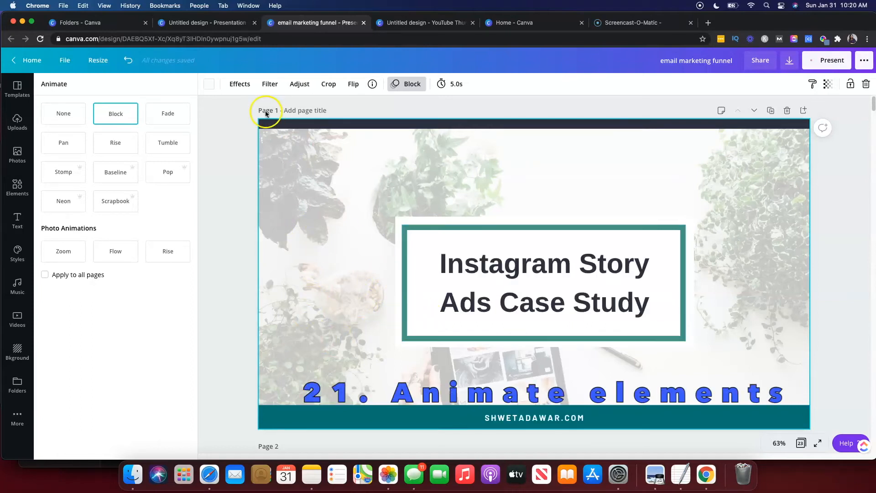
Open the image Filter options and the page timing settings, then close the timing popup.
left_click(269, 84)
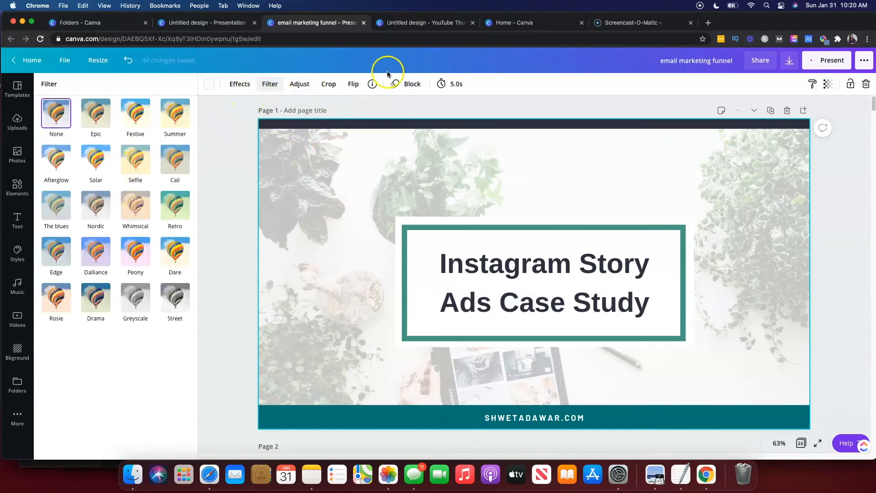
left_click(448, 85)
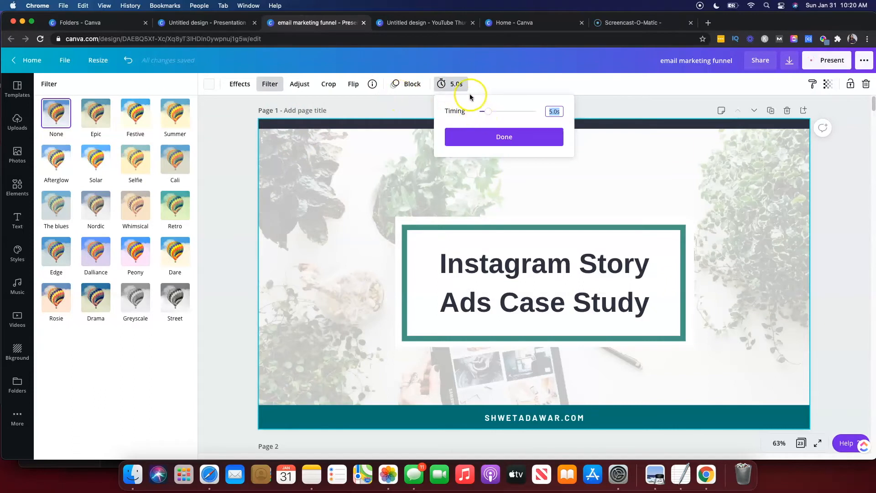
left_click(413, 102)
Preview the animation by switching to None and reapplying Block, then close the animation panel.
left_click(413, 86)
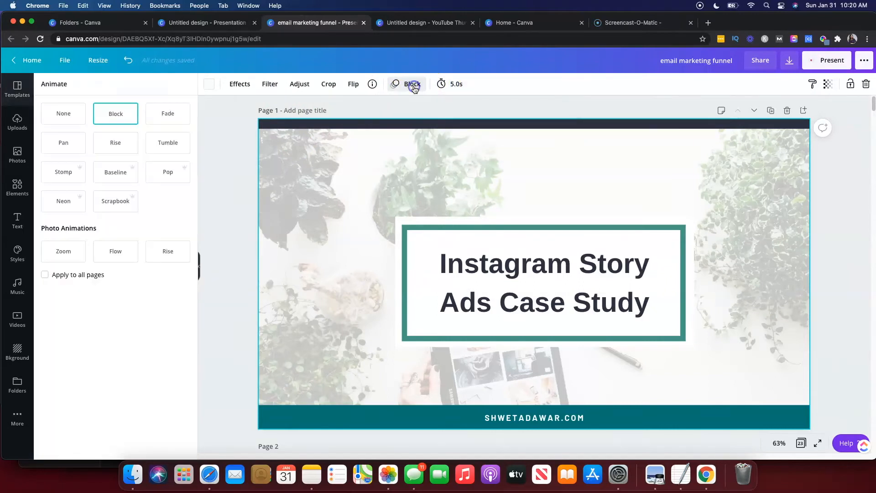
left_click(59, 120)
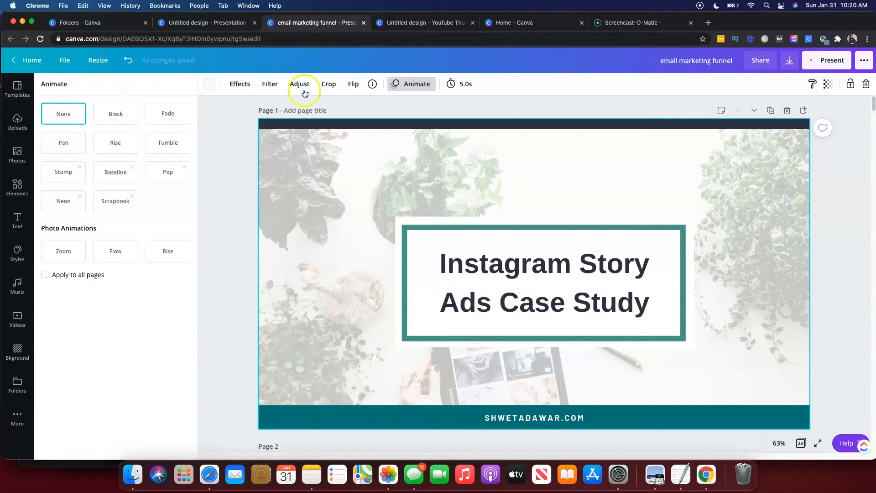
left_click(120, 114)
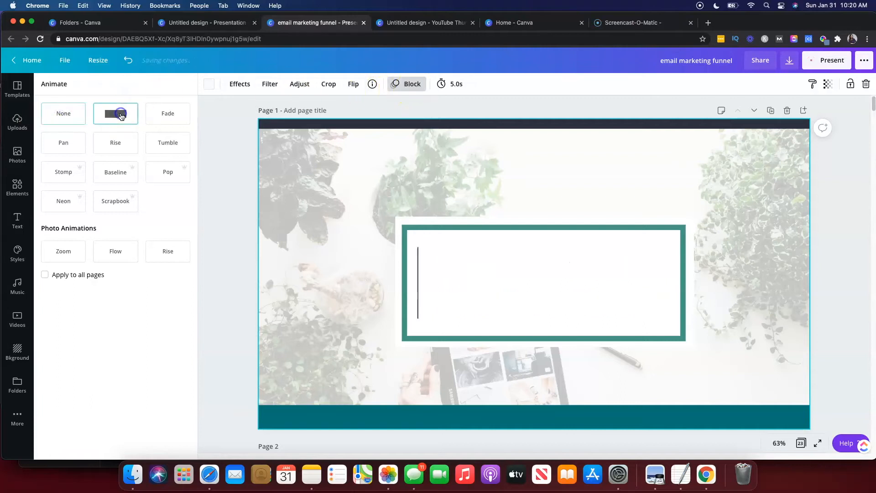
left_click(447, 83)
left_click(613, 93)
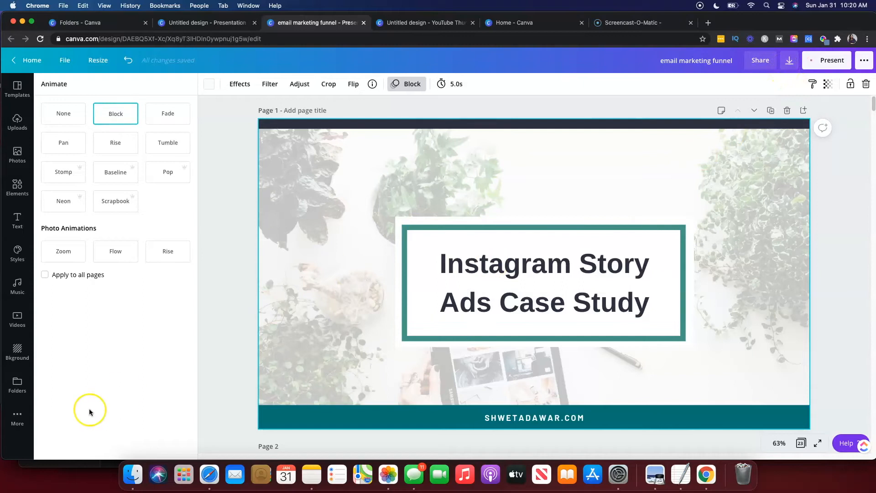
left_click(406, 86)
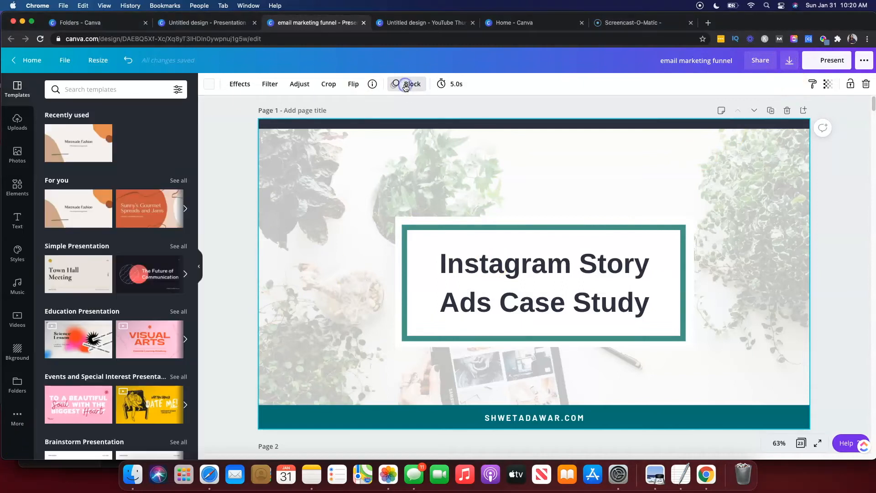
Copy and resize the design to Facebook Post size.
left_click(98, 65)
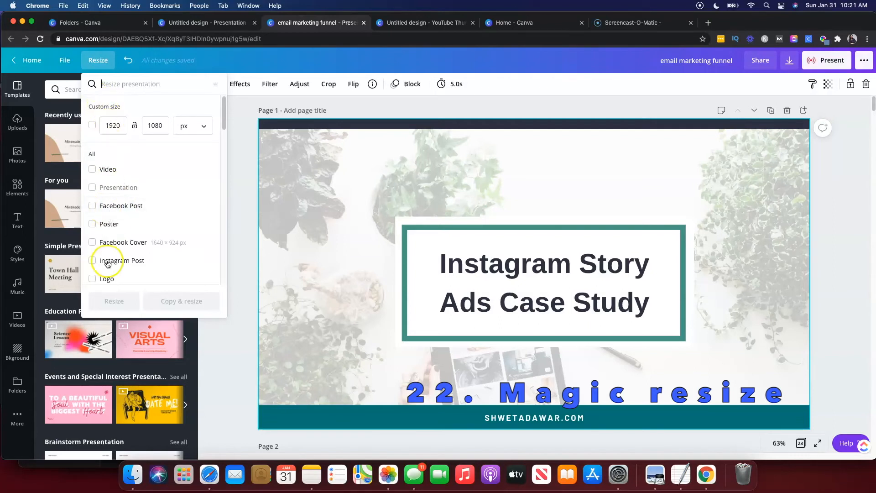
left_click(92, 205)
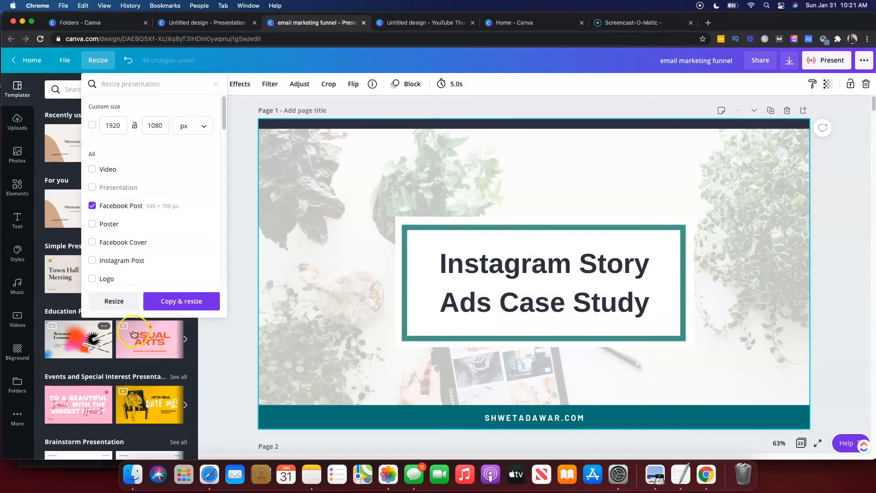
left_click(173, 307)
left_click(96, 63)
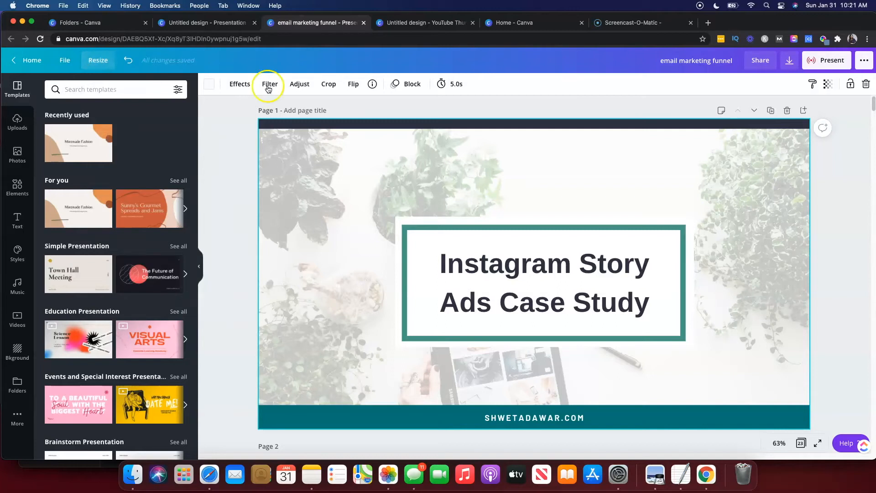
Select the 'Instagram Story' line of the title and hyperlink it to the Instagram website.
left_click(440, 263)
left_click(440, 264)
left_click_drag(440, 265, 657, 265)
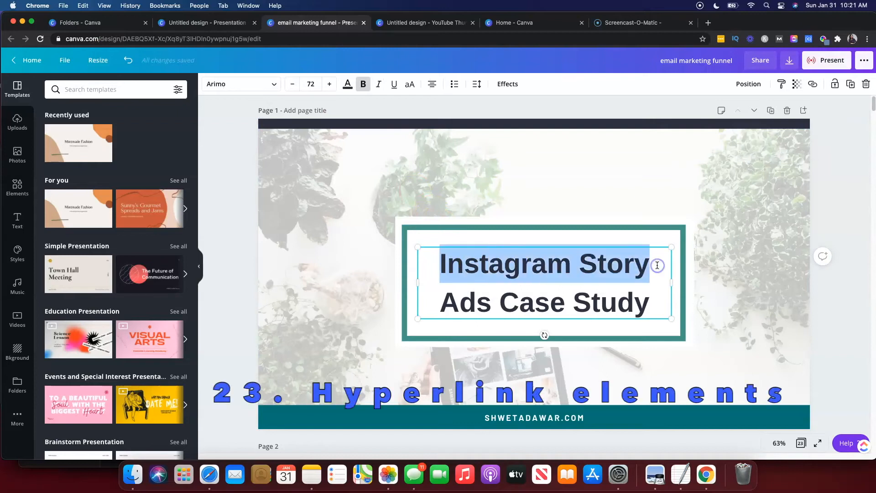
left_click(812, 85)
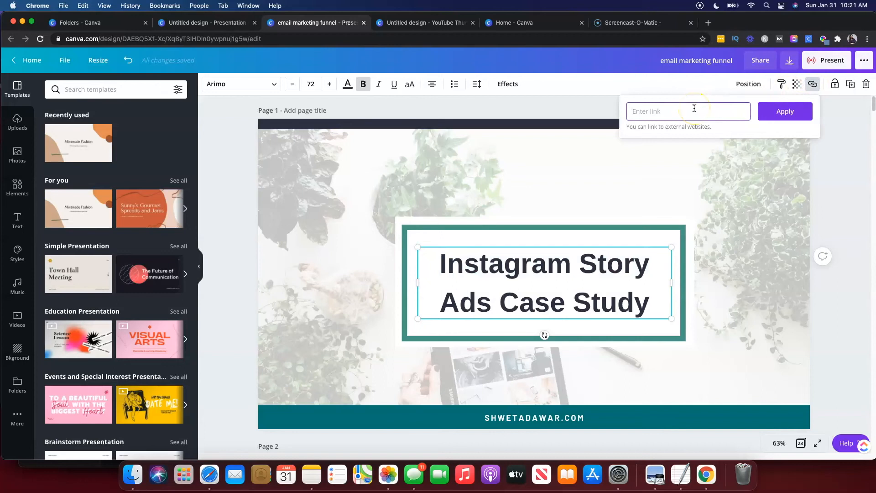
type("instagram.c")
left_click(781, 111)
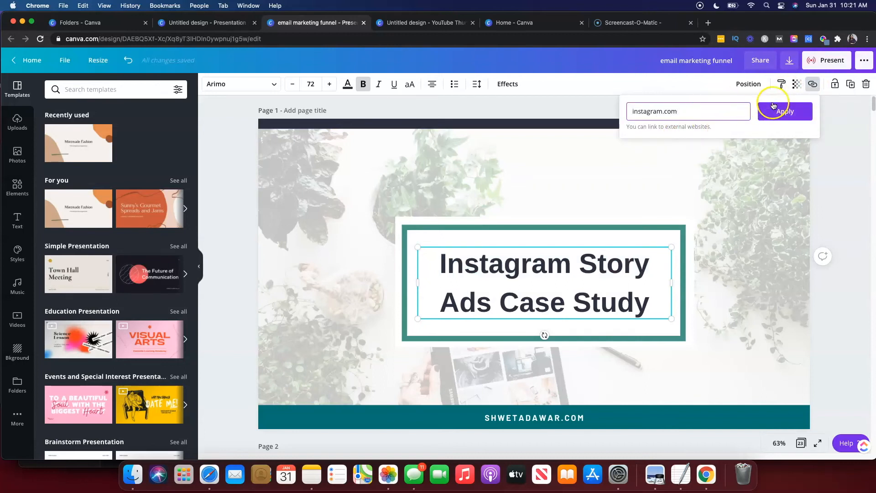
Recolor the linked 'Instagram Story' text to the coral document color, then deselect it.
double_click(486, 270)
key("super+a")
left_click_drag(650, 266, 434, 274)
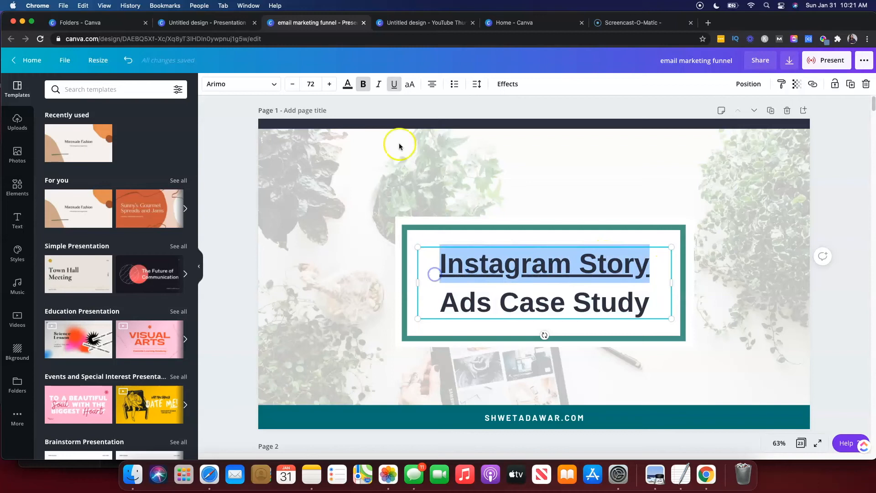
left_click(350, 87)
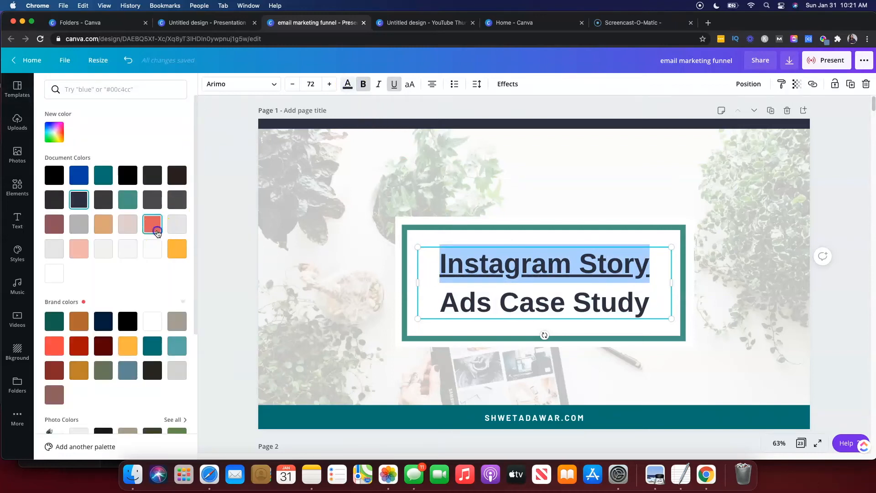
left_click(152, 224)
left_click(380, 254)
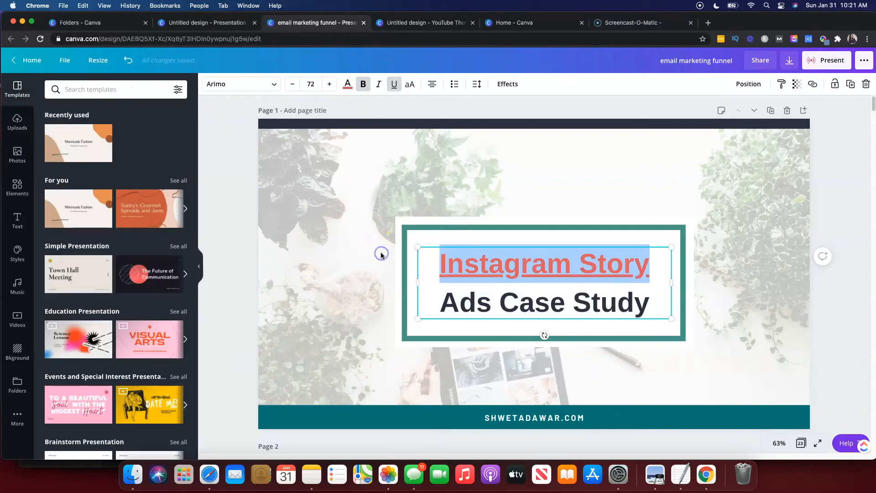
left_click(393, 302)
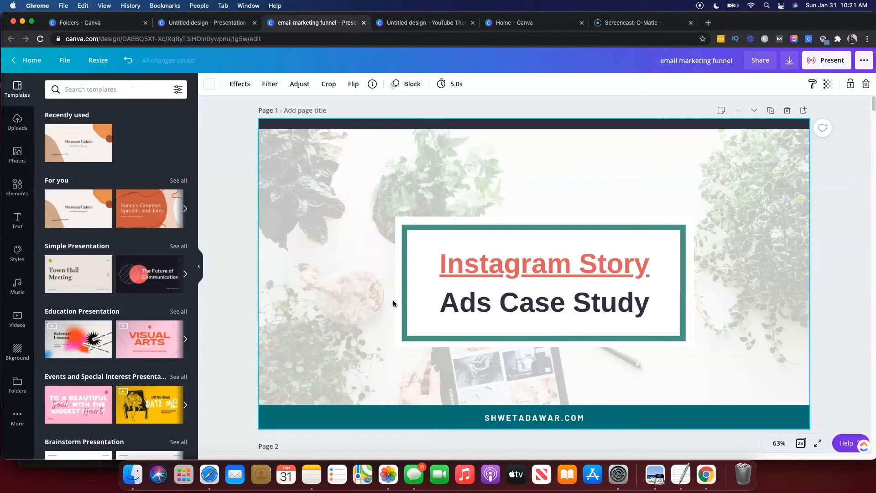
Switch to the Folders tab and start a new Ebook Cover design.
left_click(89, 23)
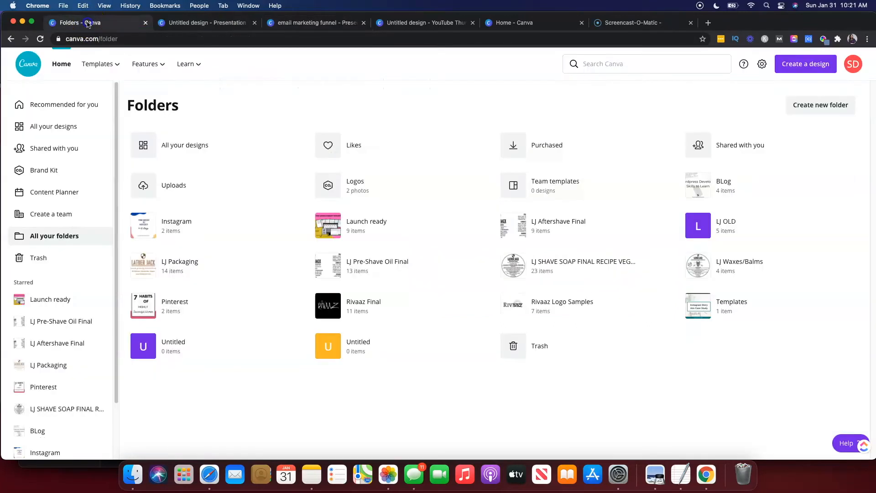
left_click(789, 68)
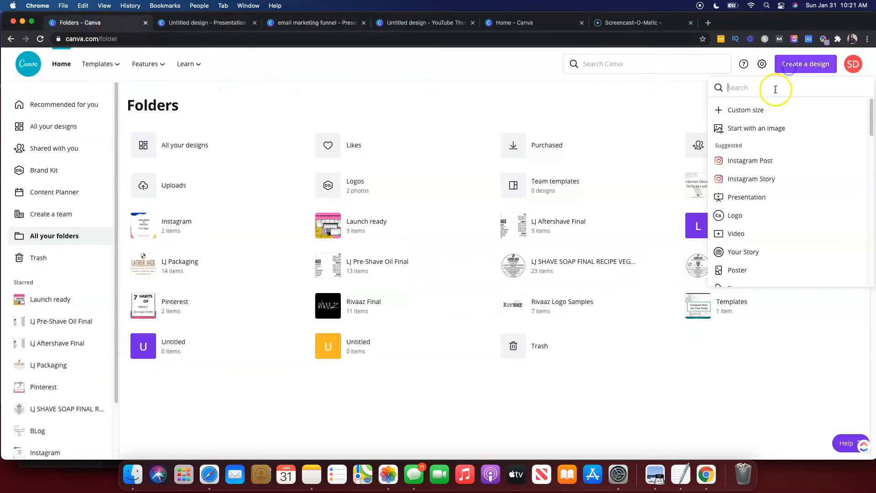
type("ebook")
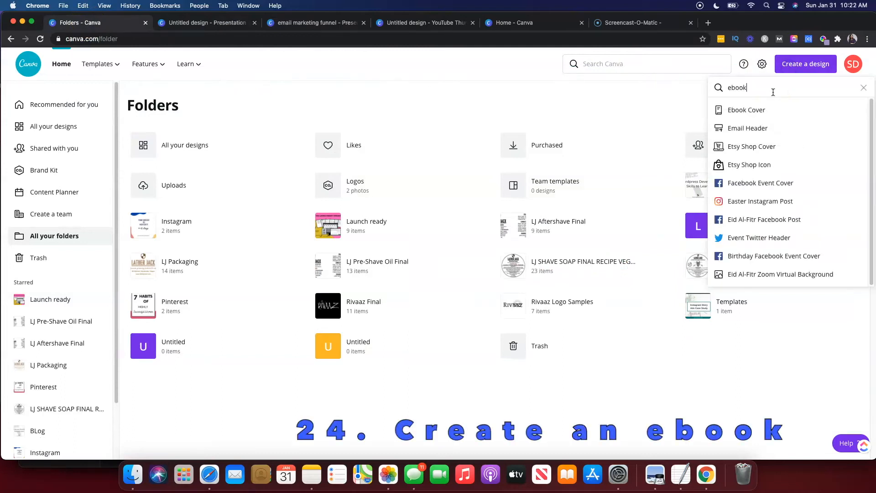
left_click(759, 112)
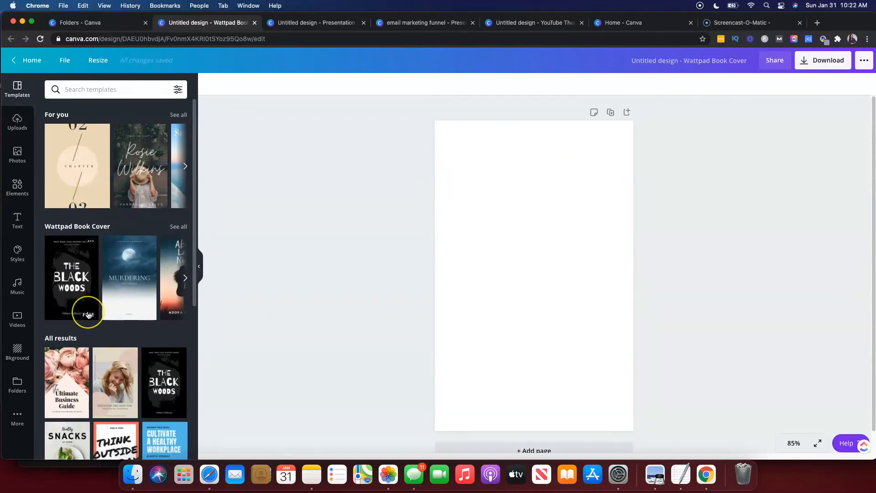
scroll(92, 296, "down", 5)
left_click(120, 267)
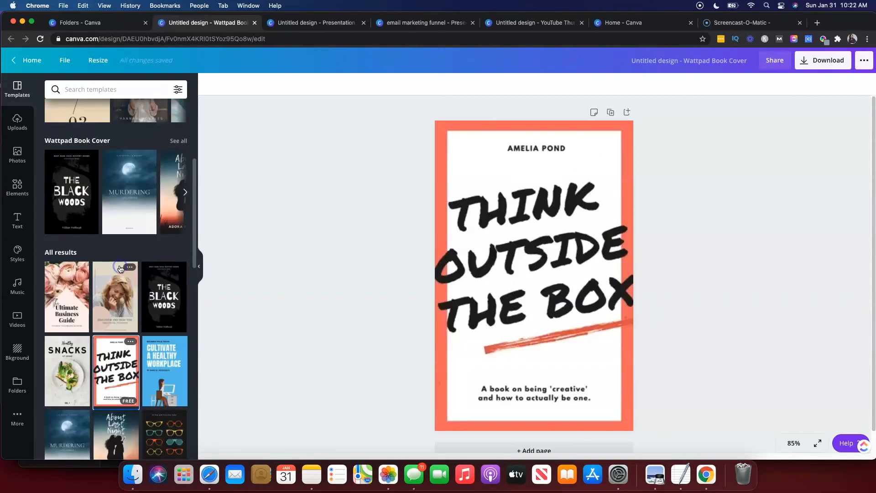
left_click(439, 269)
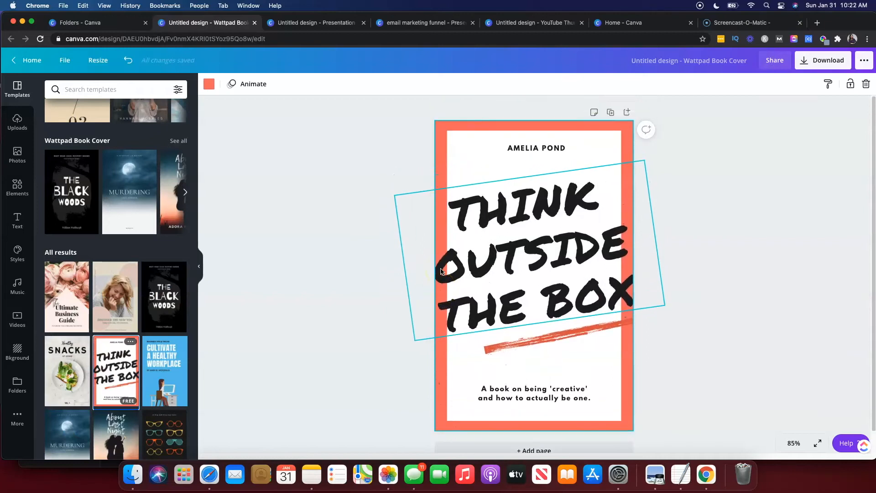
Apply the Rosie Wilkins cover template to the ebook design.
scroll(441, 271, "down", 1)
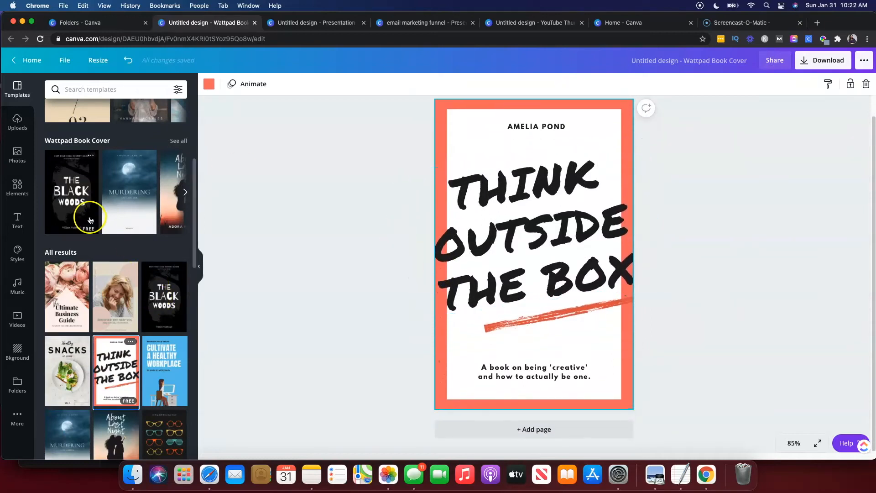
scroll(90, 220, "down", 3)
scroll(90, 220, "down", 8)
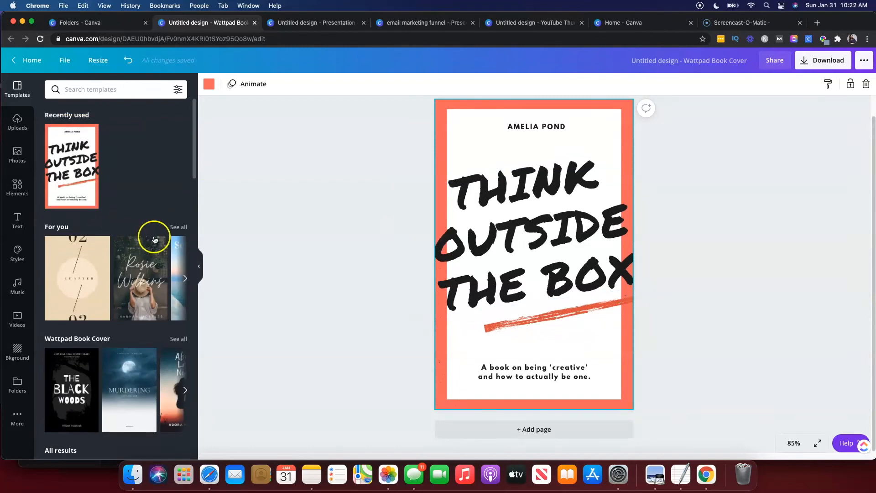
left_click(124, 277)
left_click(566, 254)
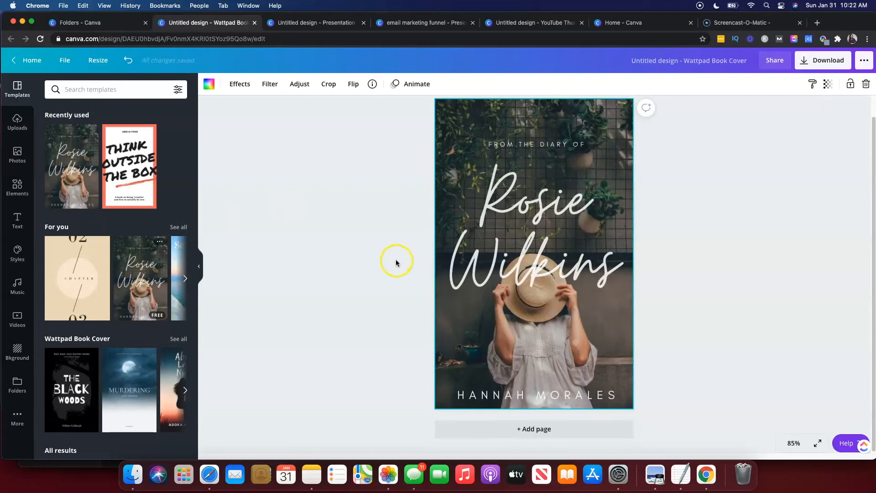
Duplicate the cover page and delete the three text elements from the copy.
scroll(538, 251, "up", 1)
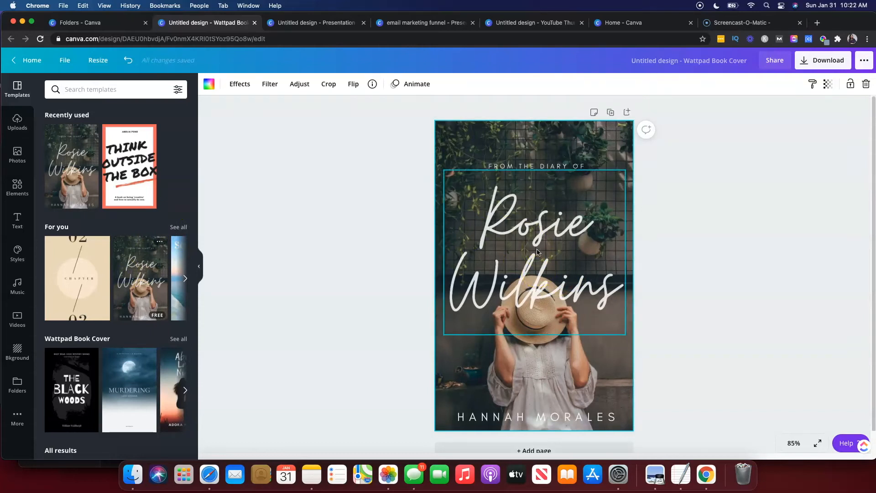
left_click(612, 113)
left_click(527, 228)
key("BackSpace")
left_click(503, 190)
key("BackSpace")
left_click(486, 430)
key("BackSpace")
Add a text box to the second page and scroll through more ebook cover templates.
left_click(490, 338)
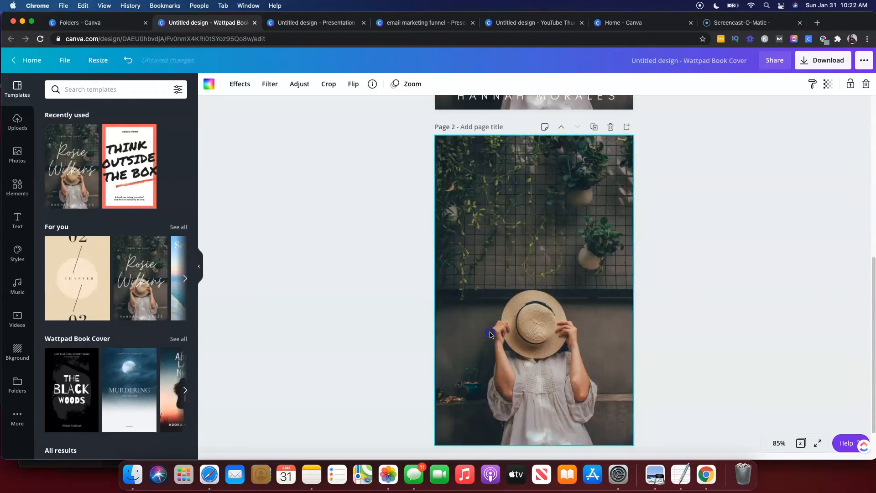
key("t")
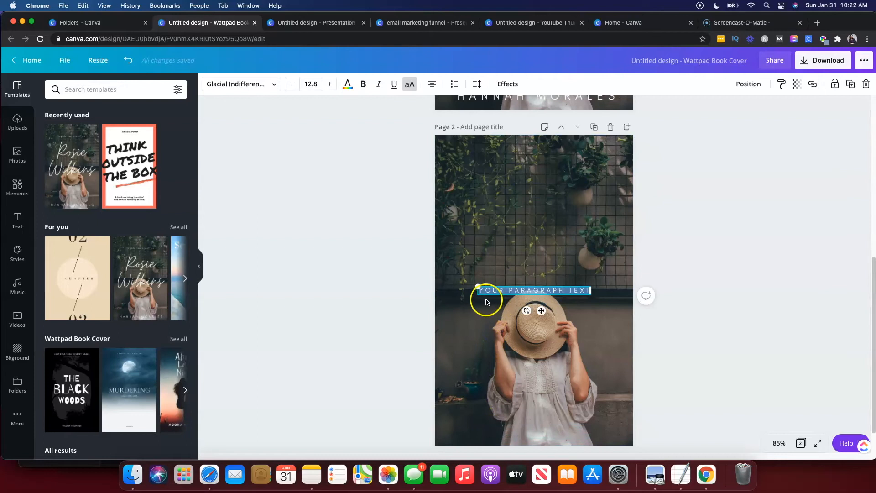
scroll(521, 288, "up", 7)
scroll(520, 287, "down", 7)
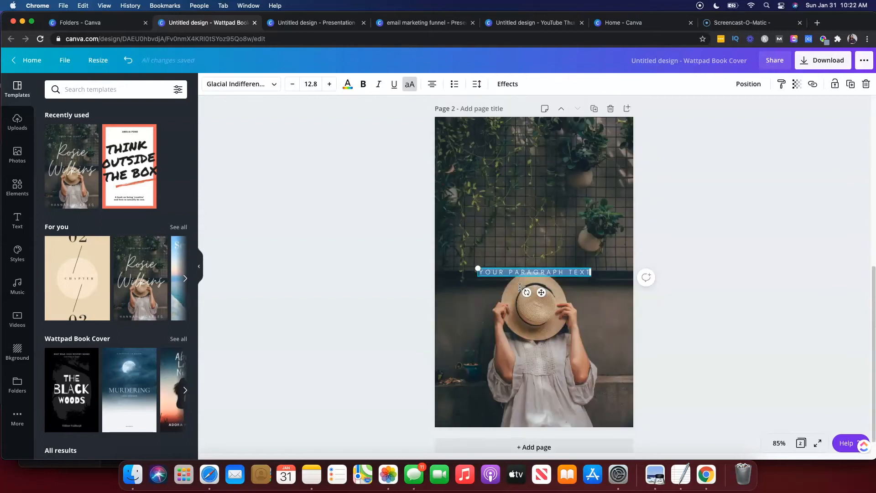
scroll(520, 288, "down", 1)
scroll(102, 321, "down", 6)
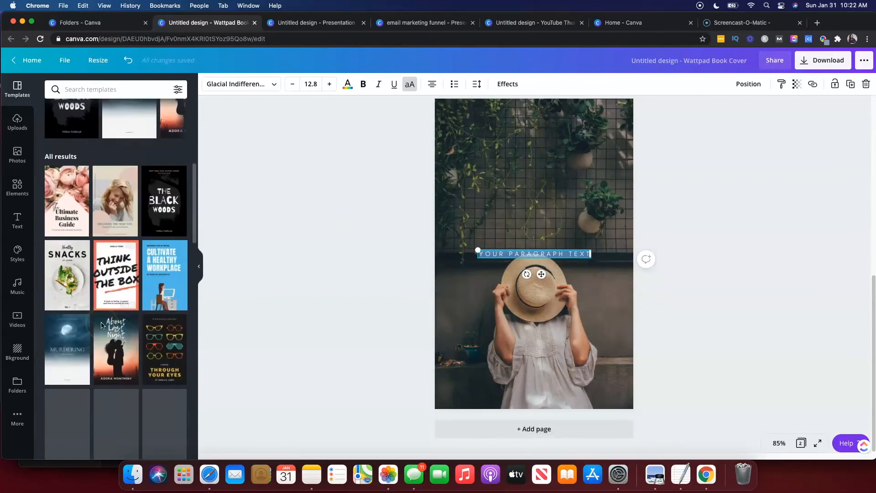
scroll(101, 324, "down", 5)
scroll(101, 325, "down", 1)
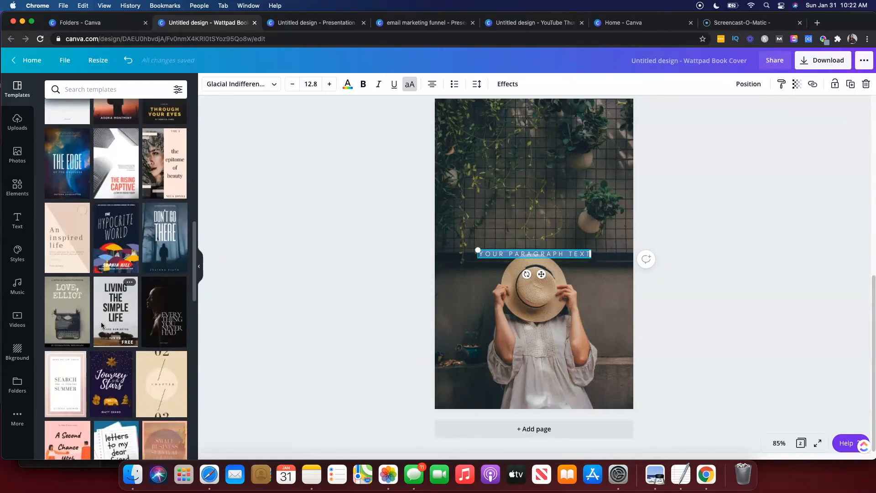
scroll(120, 333, "down", 3)
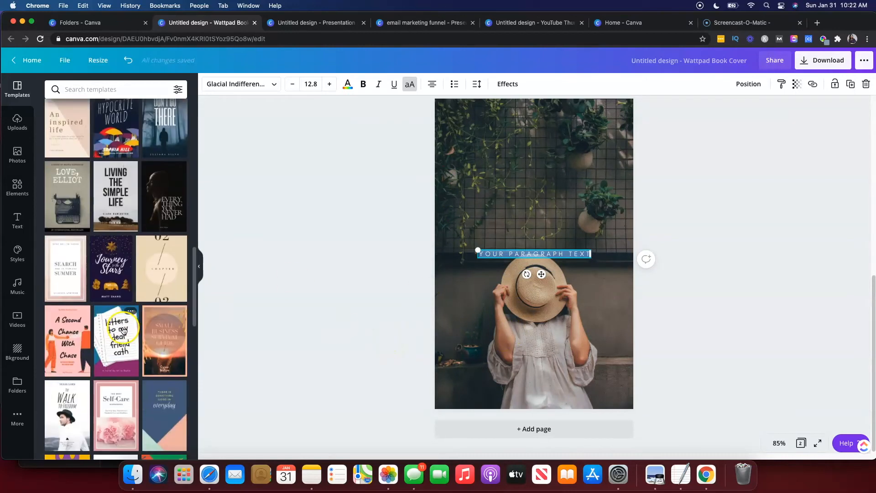
Return to the cover page and review the download file type options, then close the download panel.
scroll(506, 314, "up", 8)
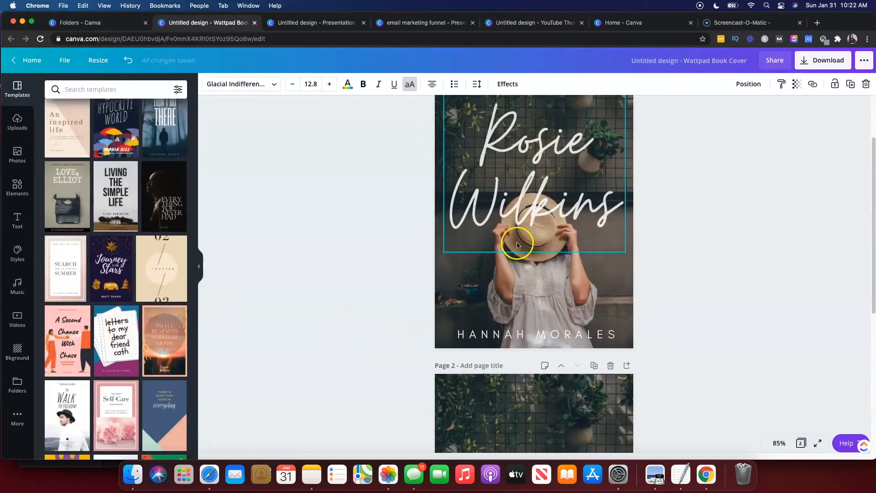
left_click(493, 197)
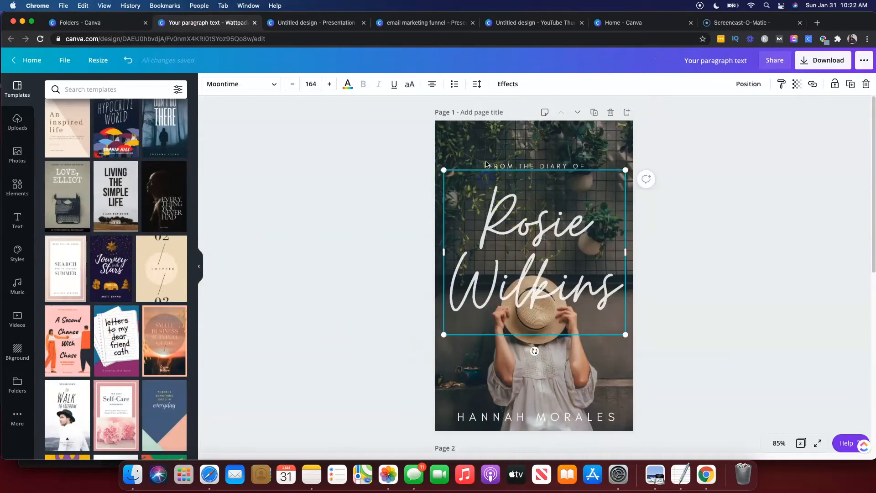
left_click(825, 60)
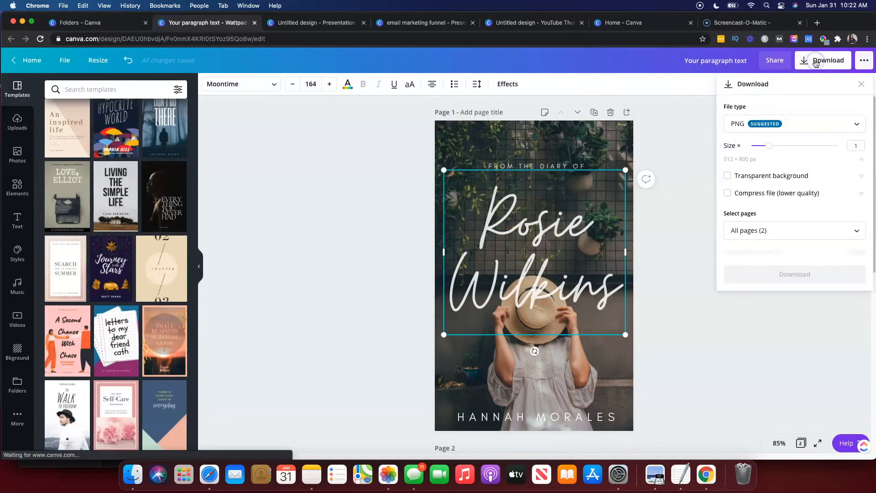
left_click(755, 124)
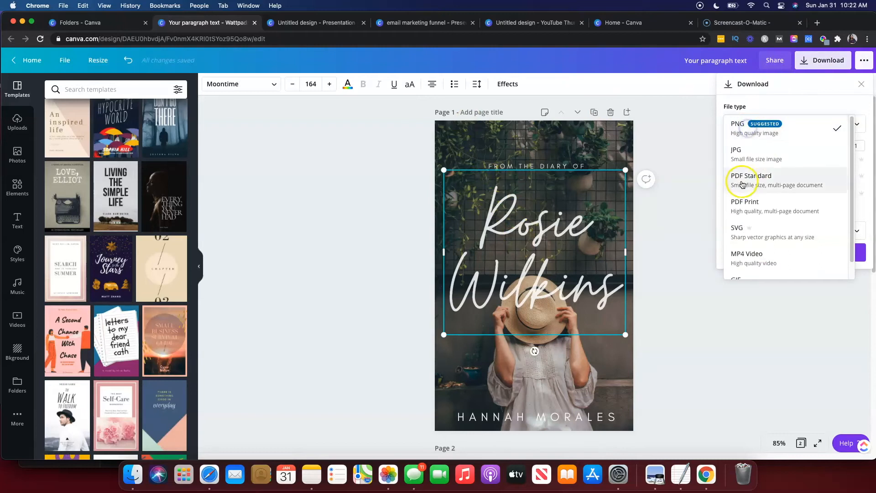
scroll(742, 184, "down", 2)
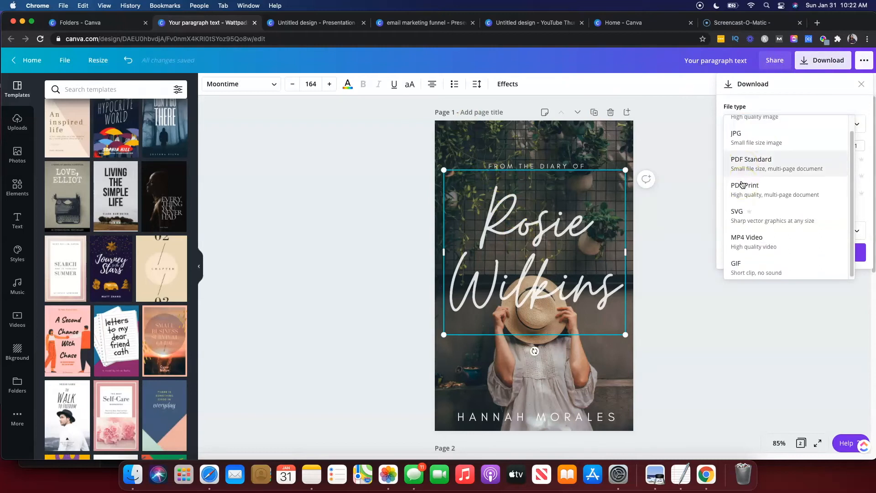
left_click(694, 200)
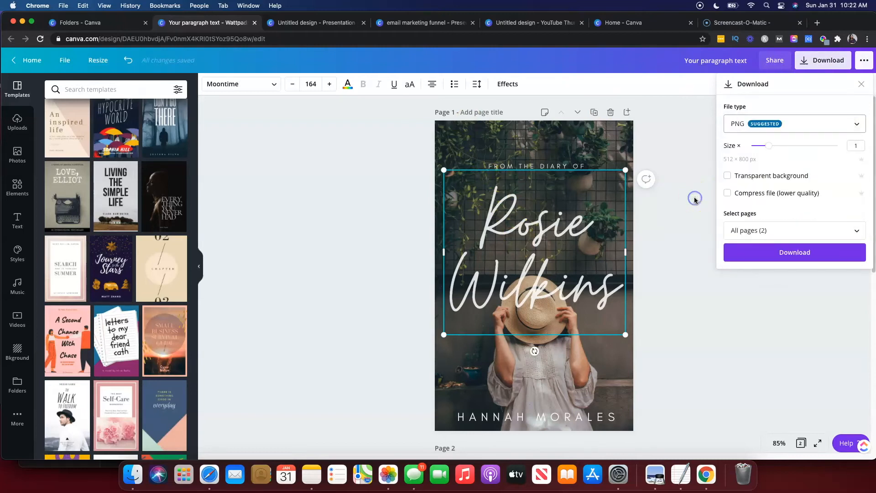
left_click(712, 277)
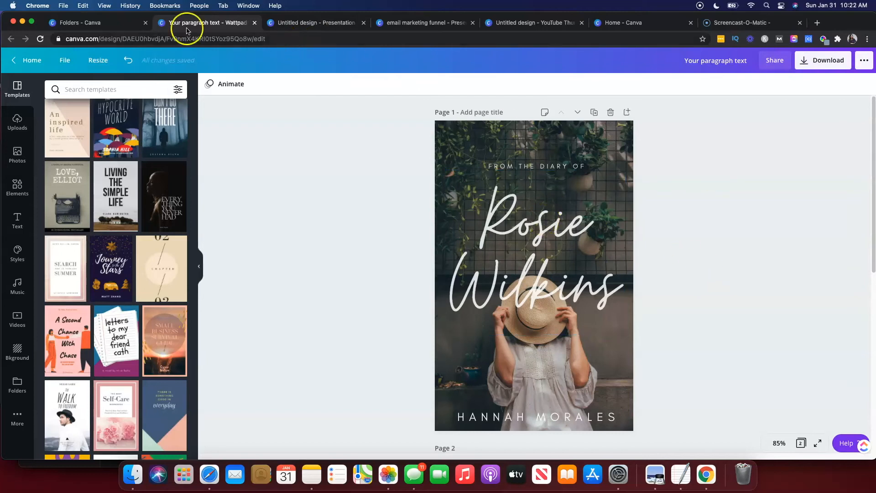
Switch to the Folders tab and start a new Website design.
left_click(105, 25)
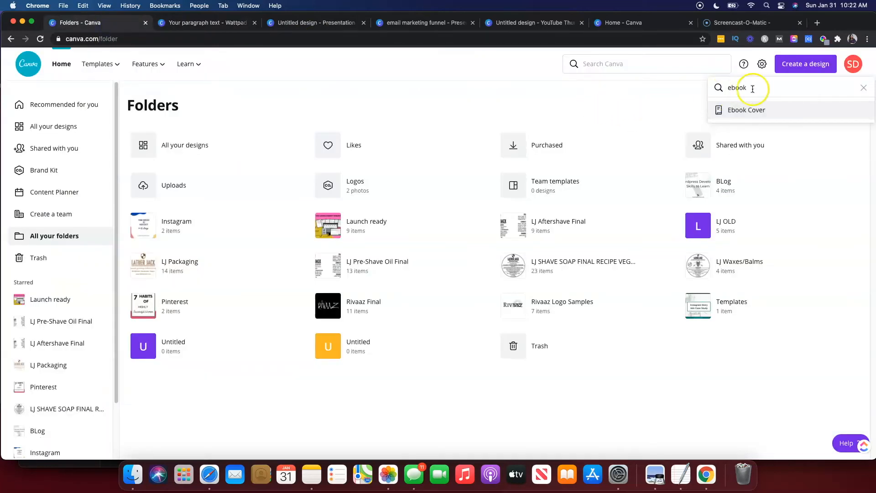
double_click(778, 86)
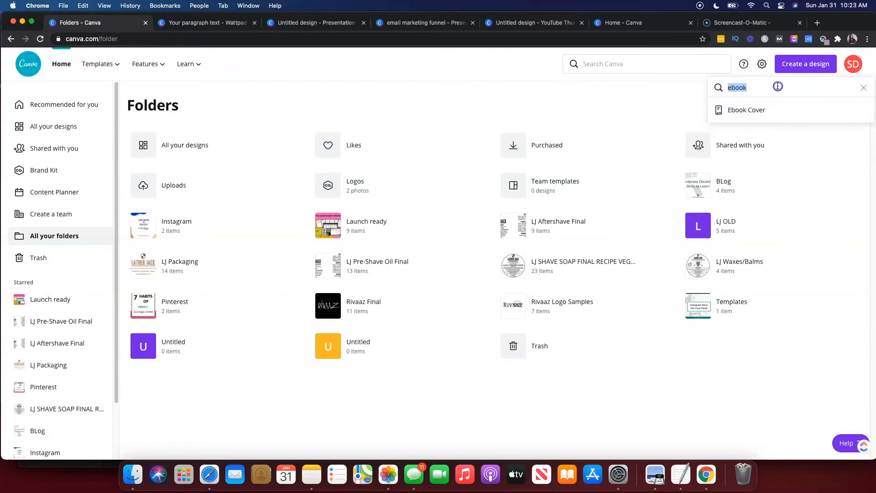
type("website")
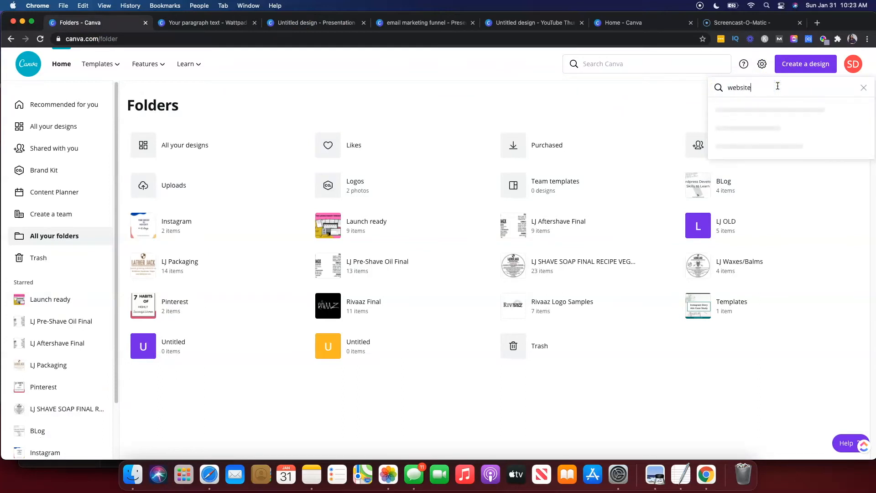
left_click(763, 109)
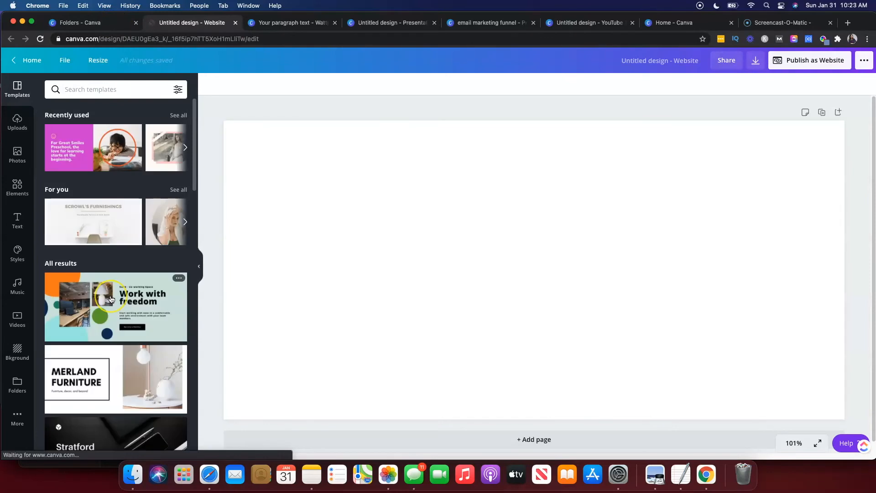
Open the Cream and Pink Makeup Artist / Stylist Portfolio Website template.
scroll(111, 299, "down", 3)
scroll(111, 299, "down", 2)
scroll(111, 299, "down", 6)
left_click(100, 368)
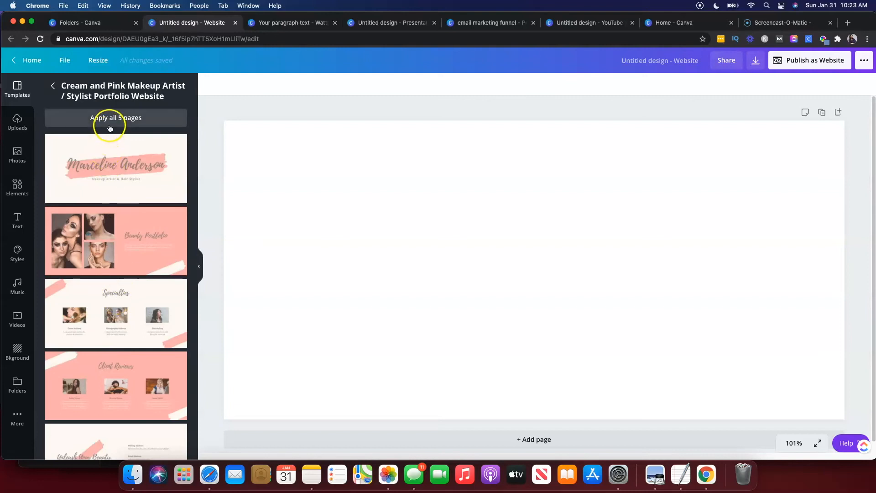
Apply all 5 pages of the template to the website design.
left_click(112, 120)
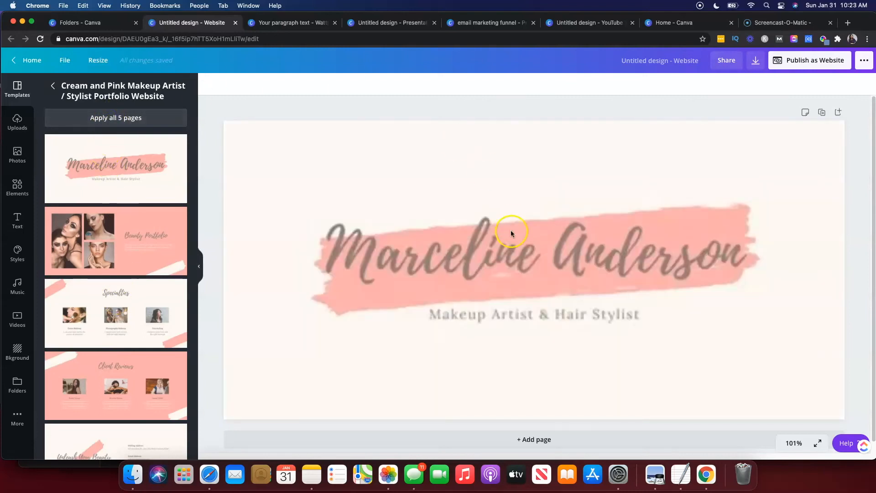
left_click(479, 236)
left_click(477, 252)
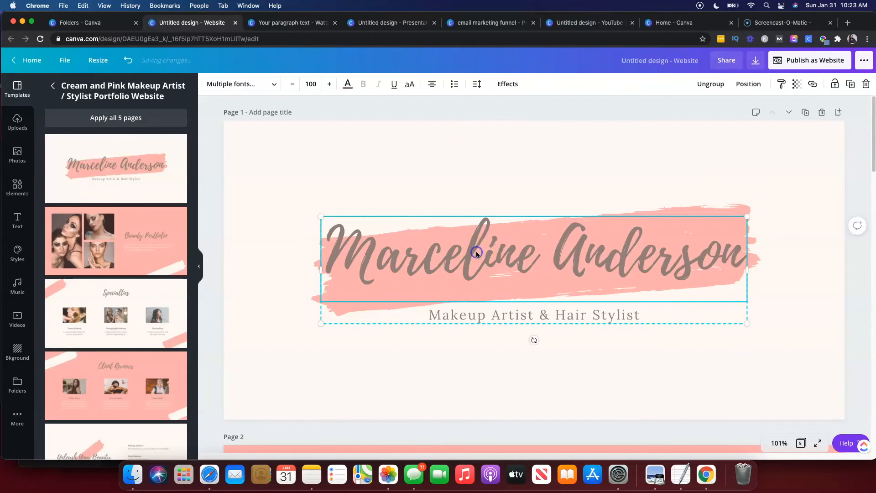
scroll(477, 252, "down", 5)
scroll(476, 252, "up", 5)
Publish the design as a website with the Classic navigation web style and open the website.
left_click(791, 64)
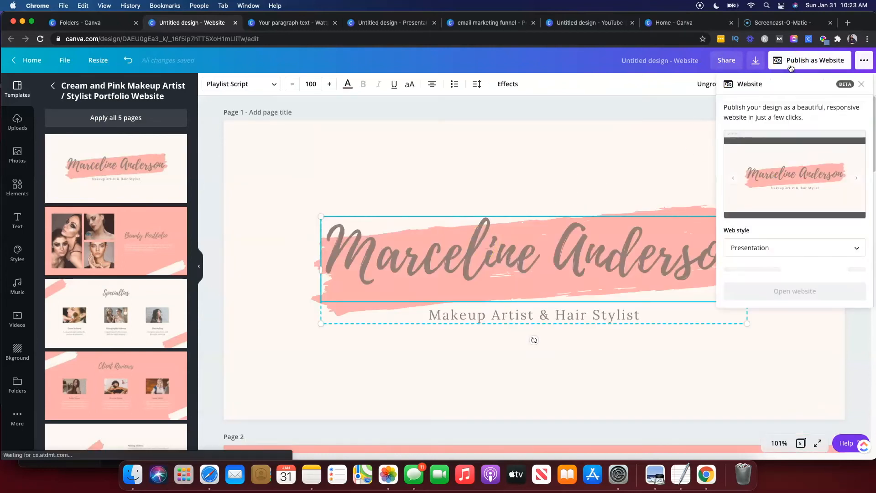
left_click(758, 246)
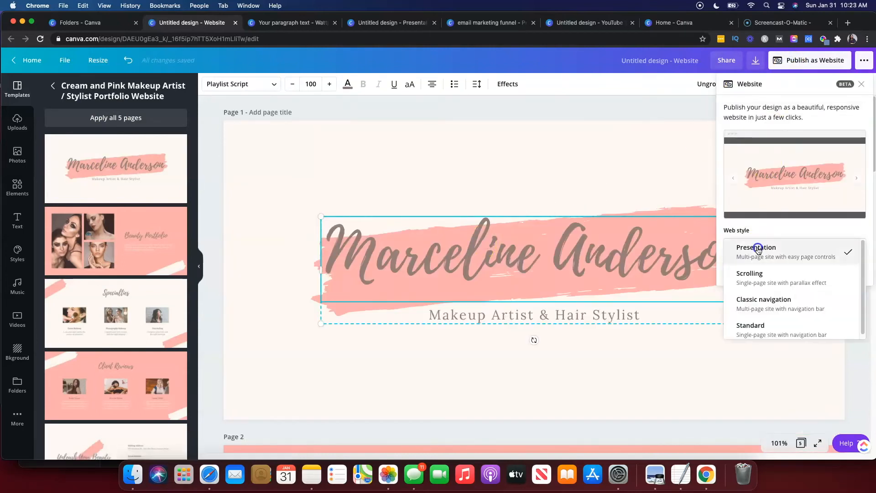
left_click(753, 309)
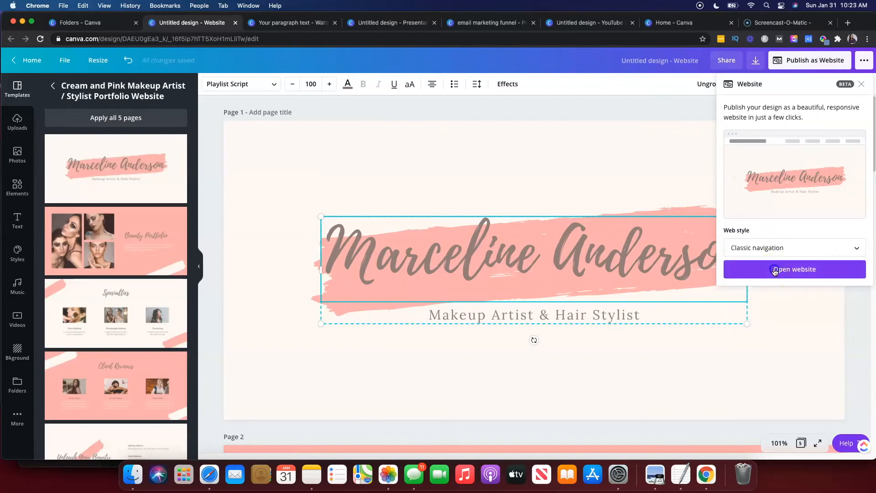
left_click(775, 271)
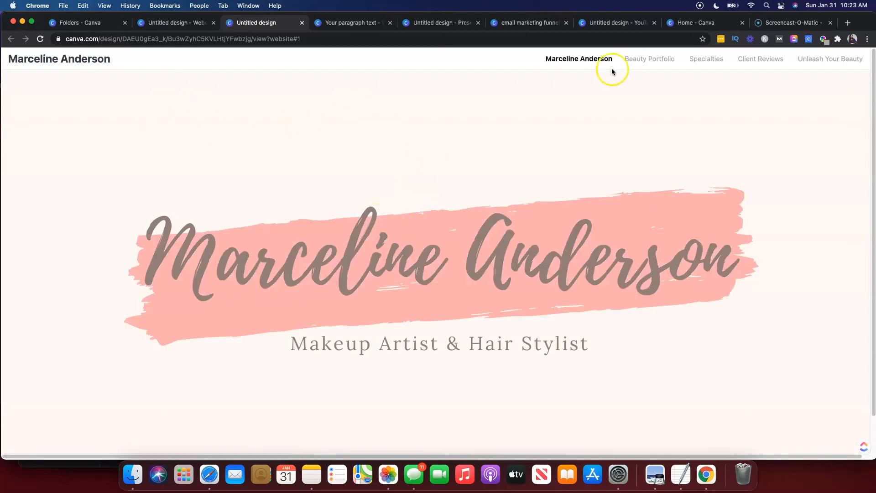
Browse the published website's sections, then return to the editor and close the website panel.
left_click(647, 58)
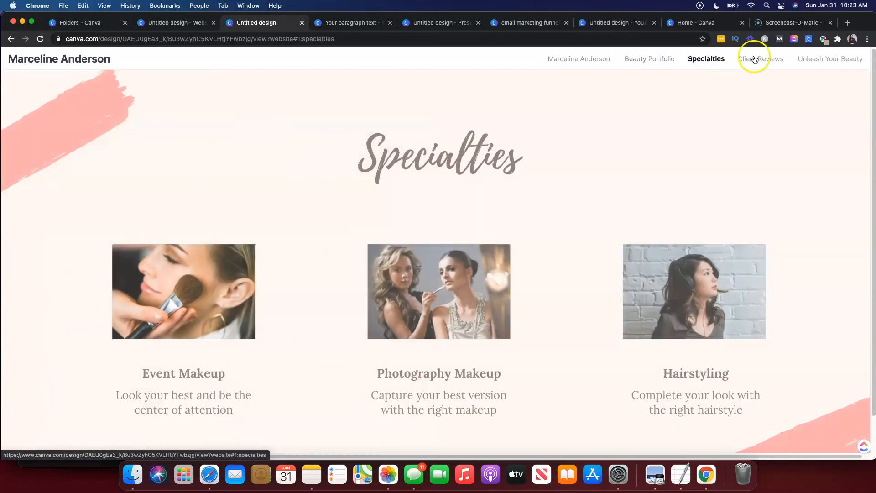
left_click(759, 59)
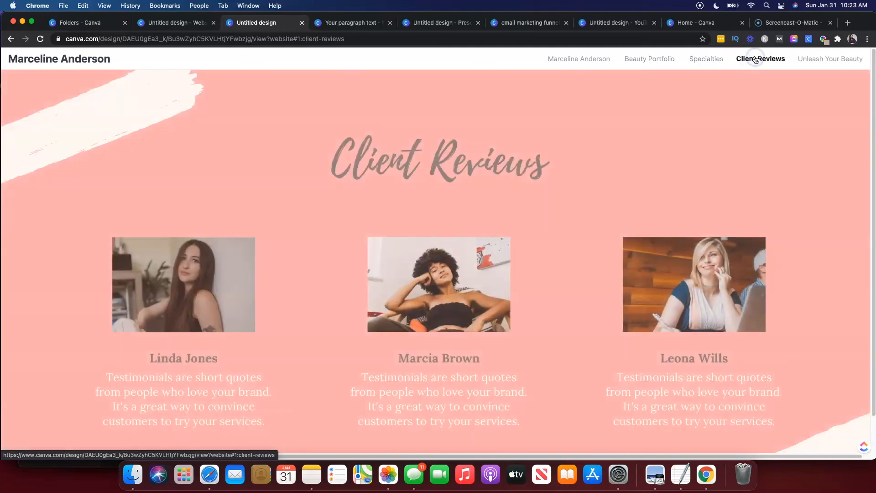
left_click(801, 59)
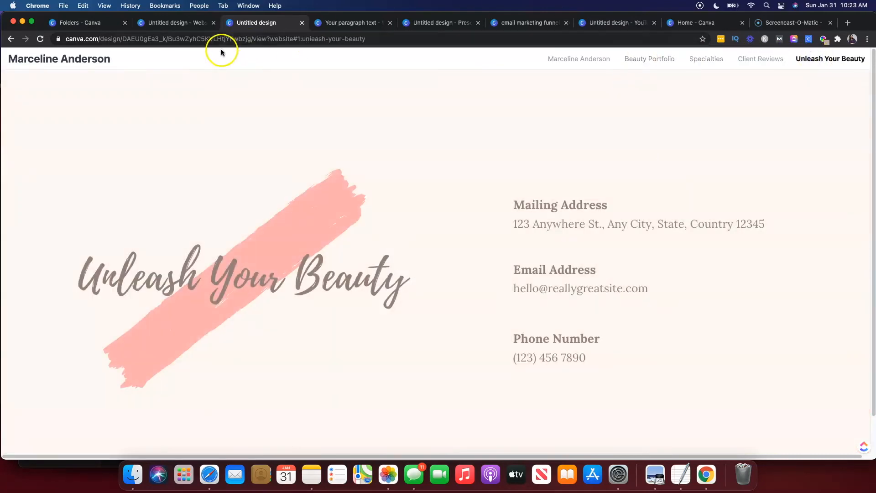
left_click(188, 24)
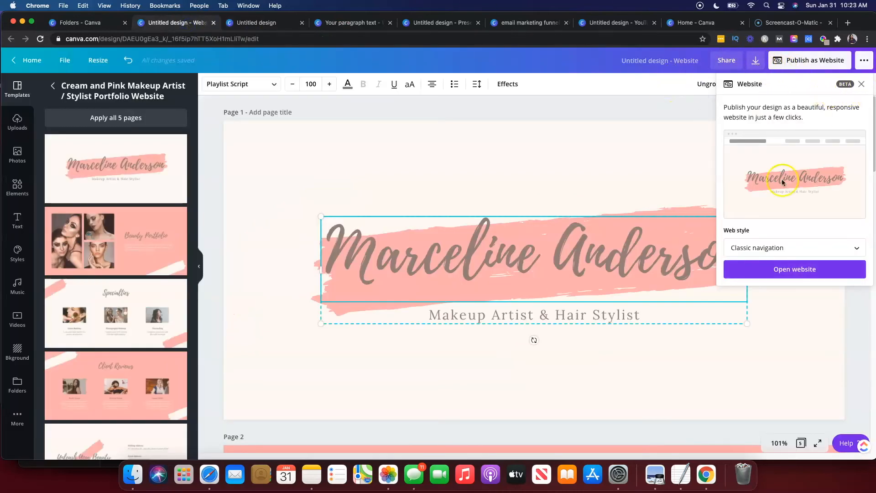
left_click(861, 85)
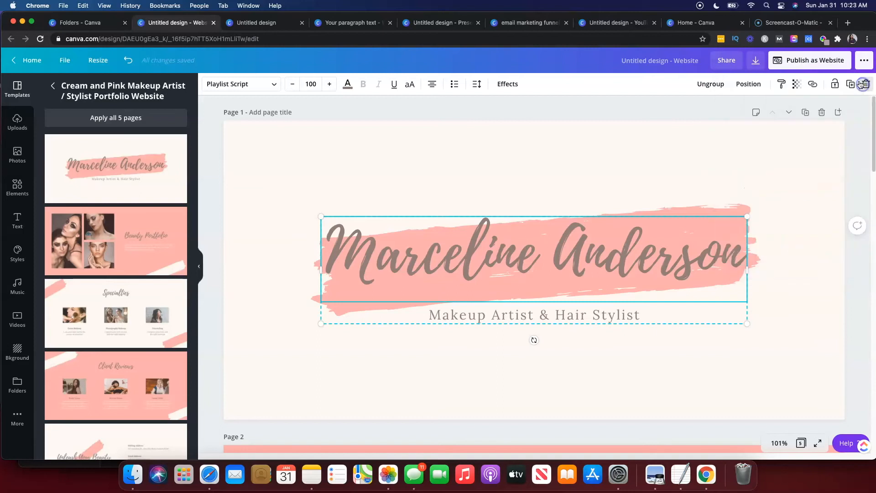
Review the download file type options for the website design, then close the list.
left_click(759, 65)
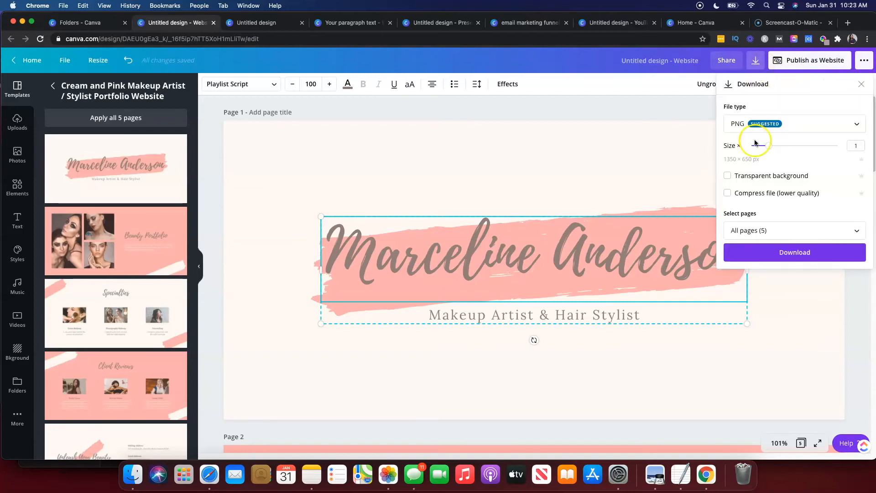
left_click(756, 122)
scroll(778, 265, "down", 1)
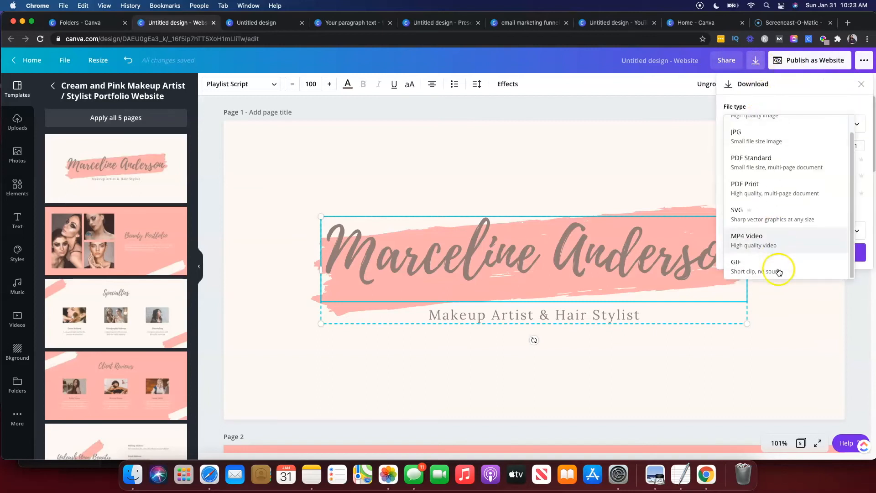
left_click(622, 109)
Reopen the website panel and browse the published site's sections and contact details.
left_click(824, 65)
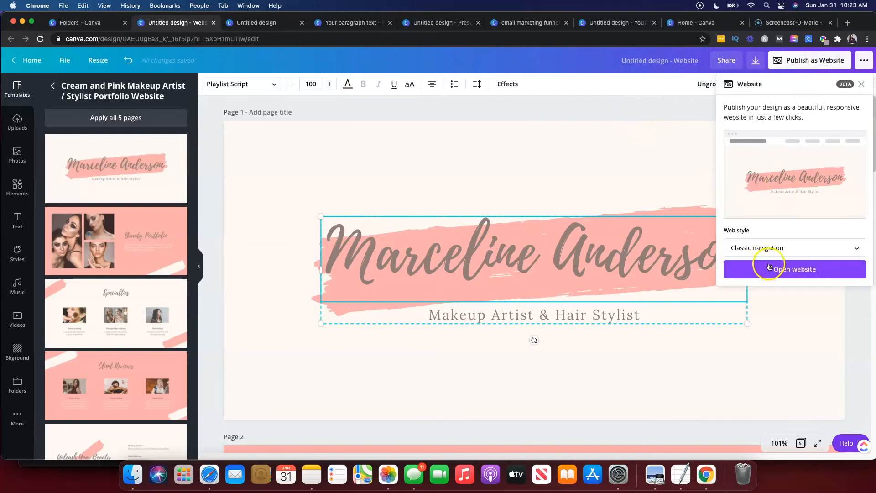
left_click(250, 24)
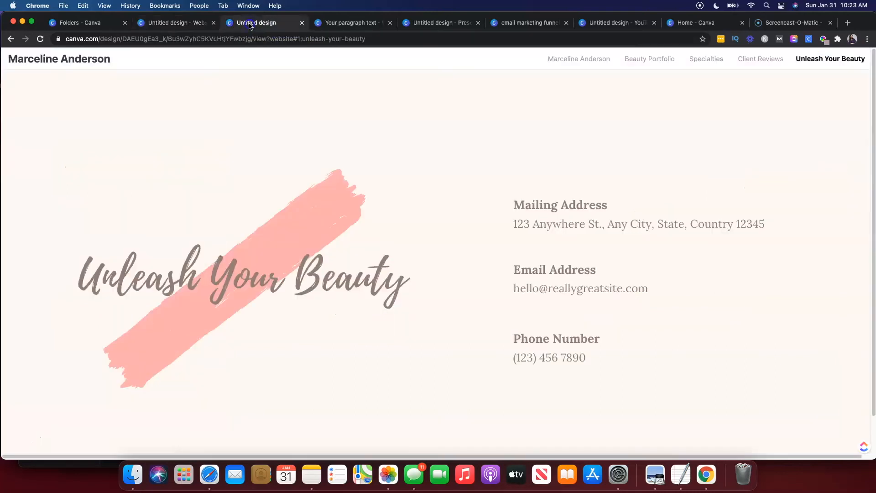
left_click(225, 41)
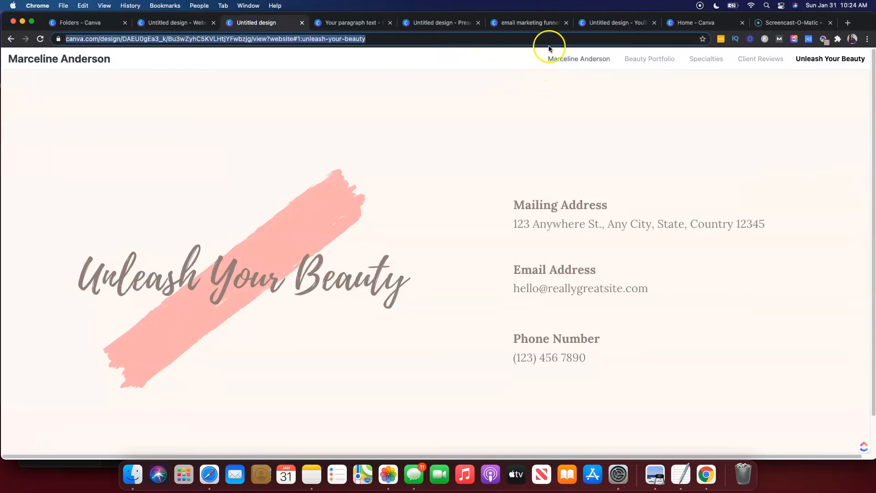
left_click(557, 59)
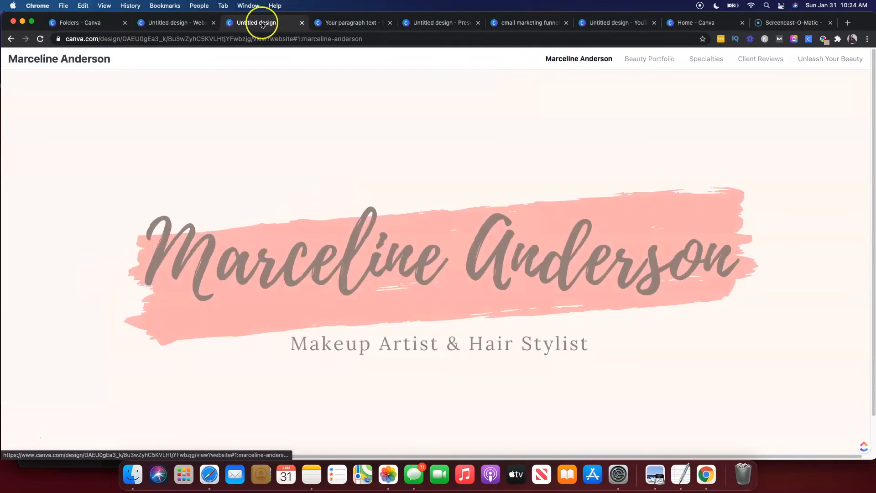
left_click(209, 41)
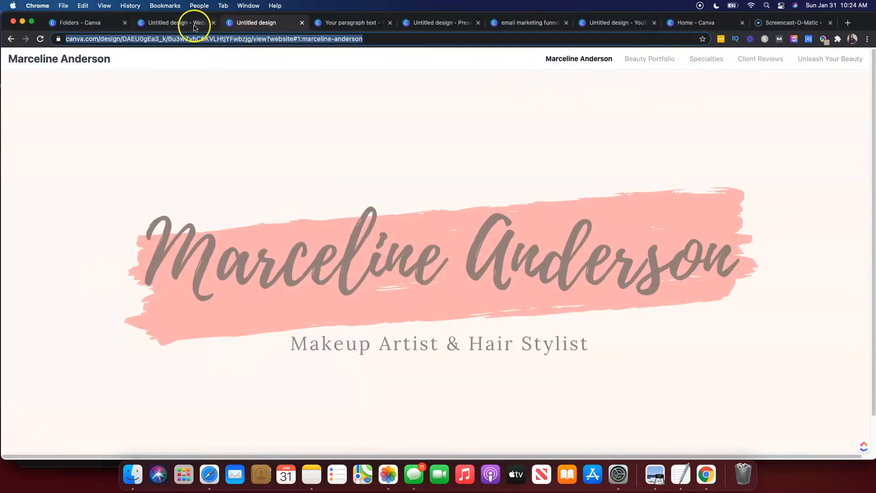
left_click(634, 60)
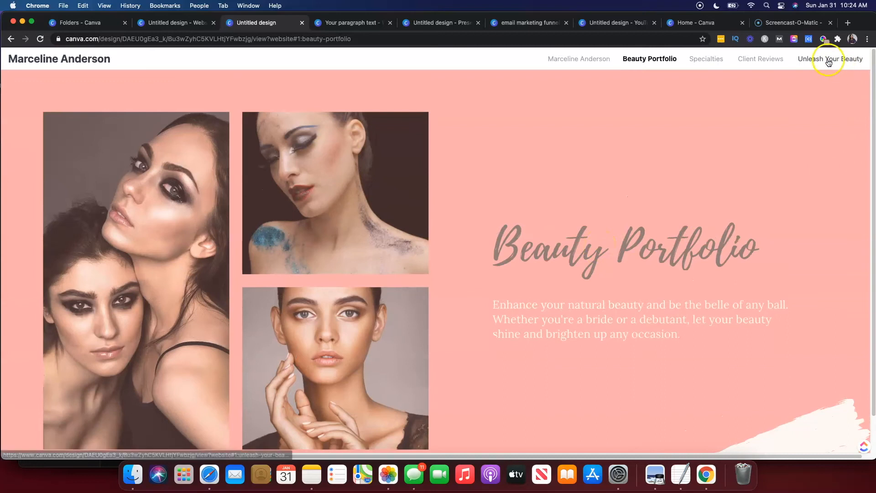
left_click(828, 60)
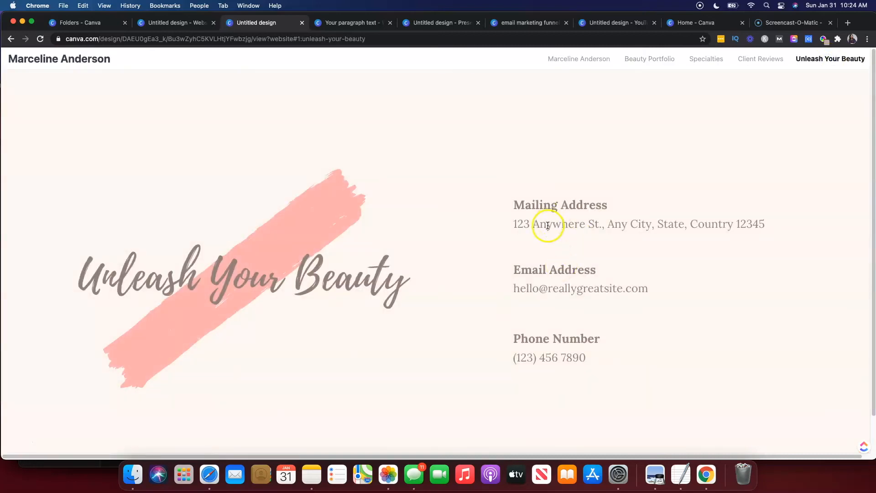
triple_click(550, 204)
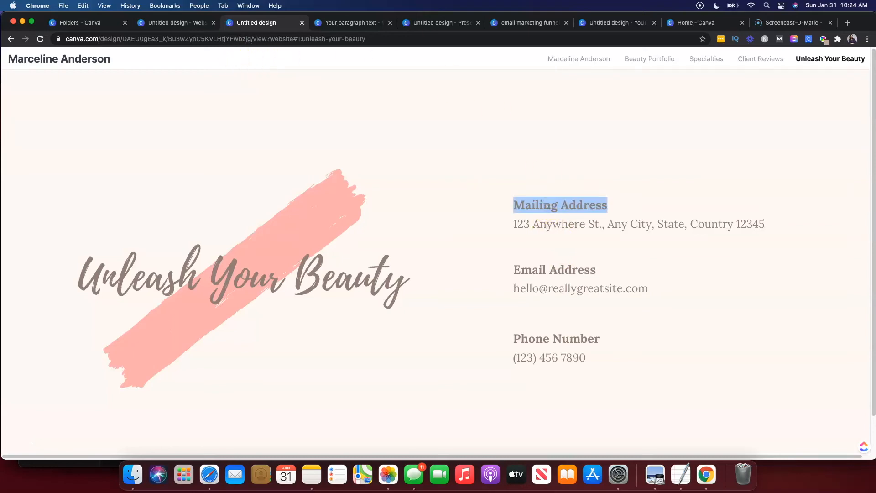
On page 5 of the design, replace the Mailing Address heading with "Link to book a call".
left_click(168, 22)
double_click(397, 278)
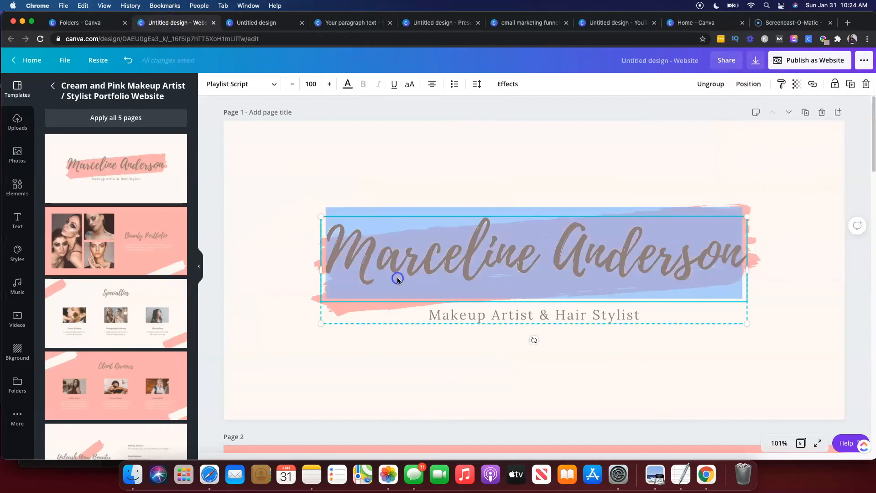
scroll(527, 373, "down", 20)
left_click(610, 228)
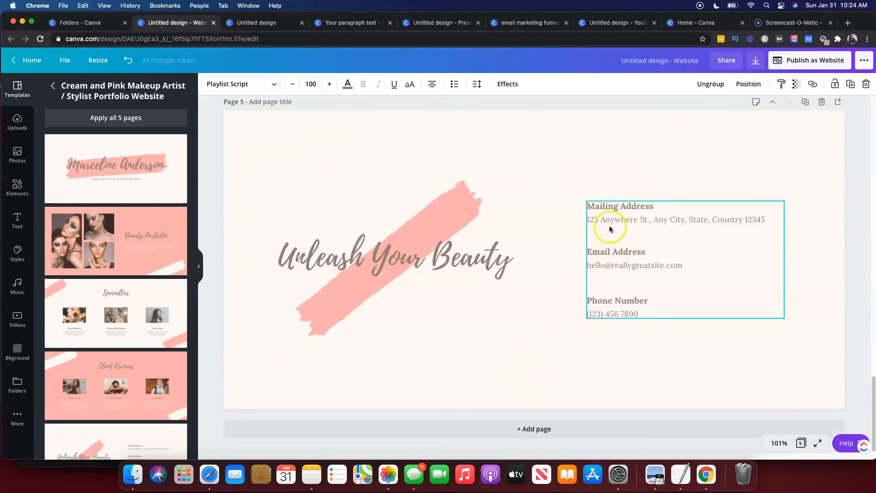
double_click(613, 208)
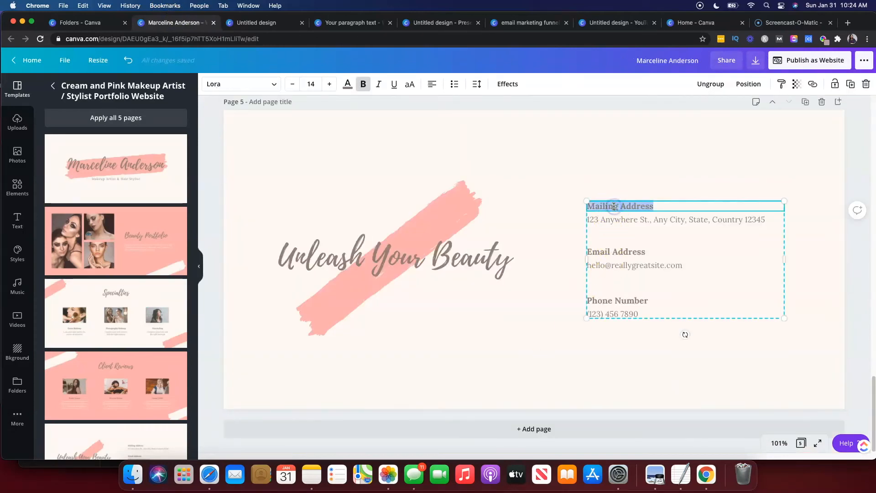
type("Link to book a call")
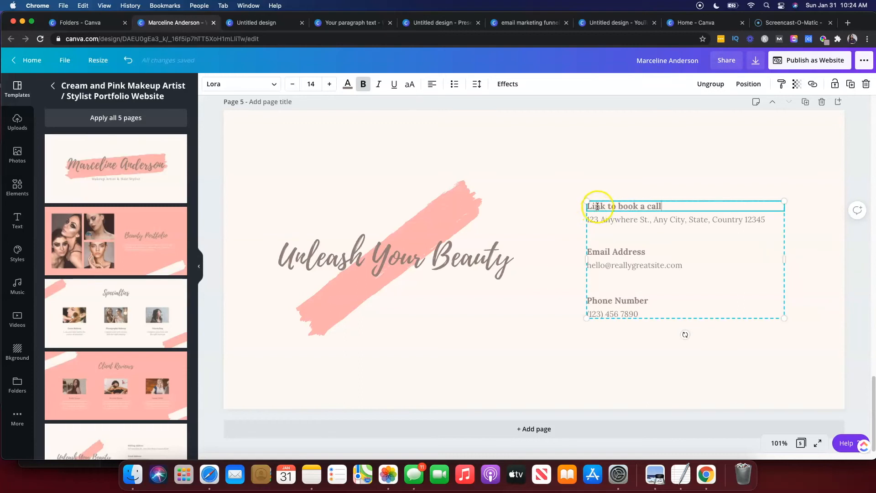
Link the "Link to book a call" text to acuityscheduling.com.
triple_click(597, 206)
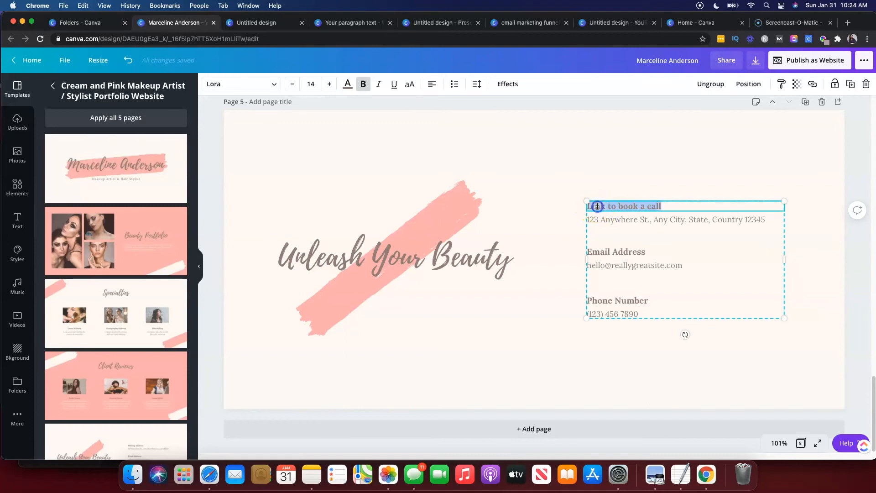
left_click(812, 84)
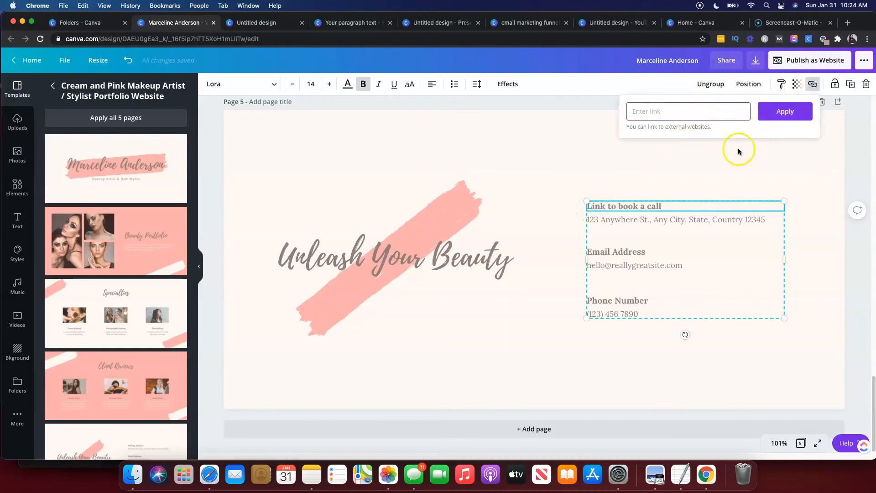
type("acuityscheduling/c")
key("BackSpace")
key("BackSpace")
type(".com")
left_click(804, 119)
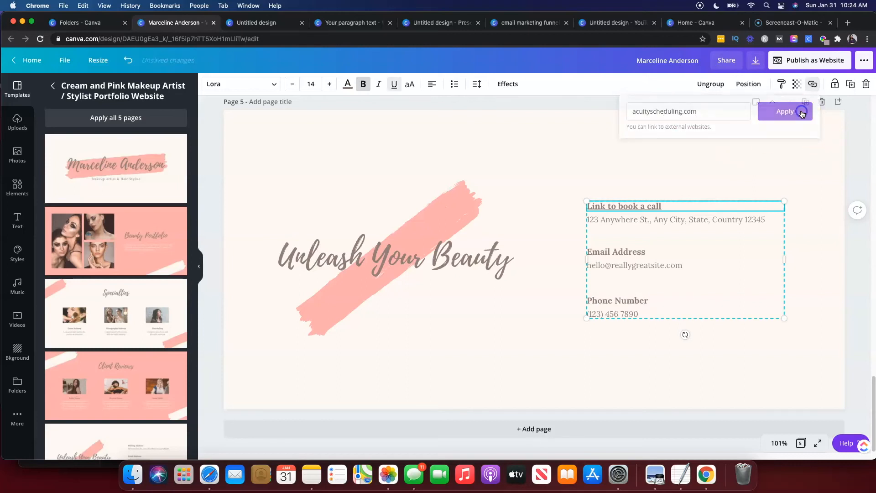
triple_click(629, 207)
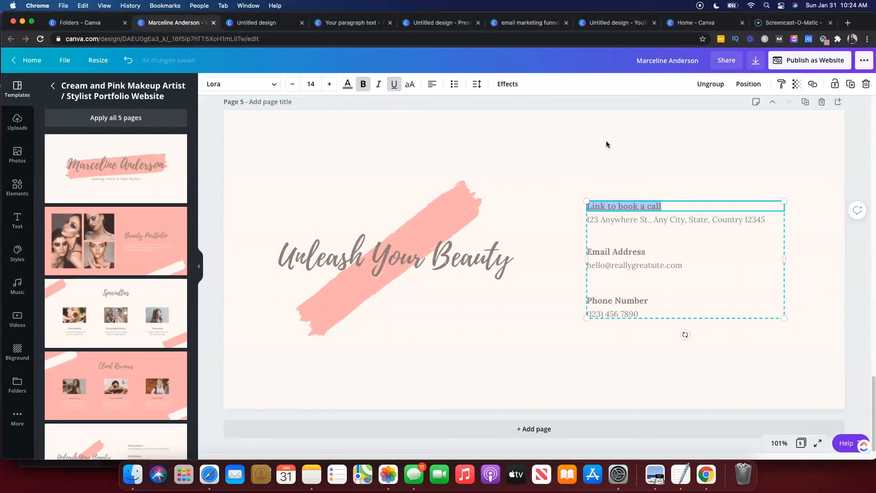
left_click(545, 85)
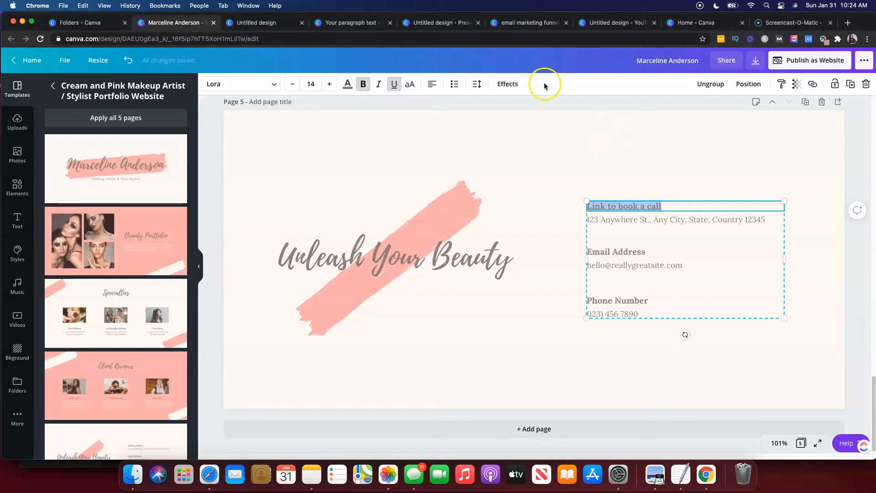
Back on the Folders page, create a new custom-size design of 600 x 200 px.
left_click(73, 23)
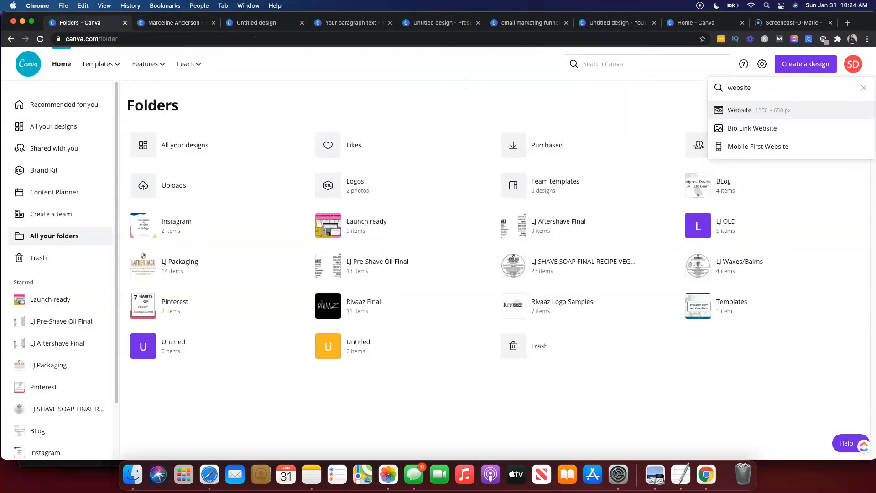
left_click(767, 90)
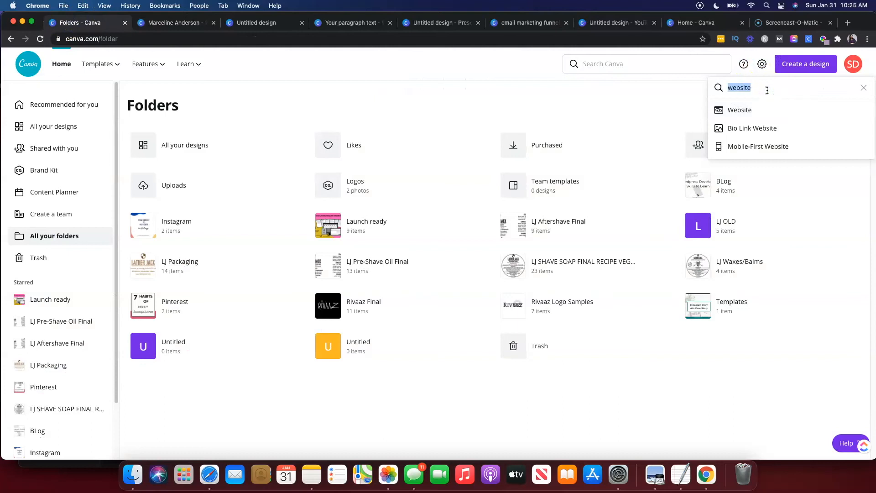
left_click(864, 87)
left_click(764, 120)
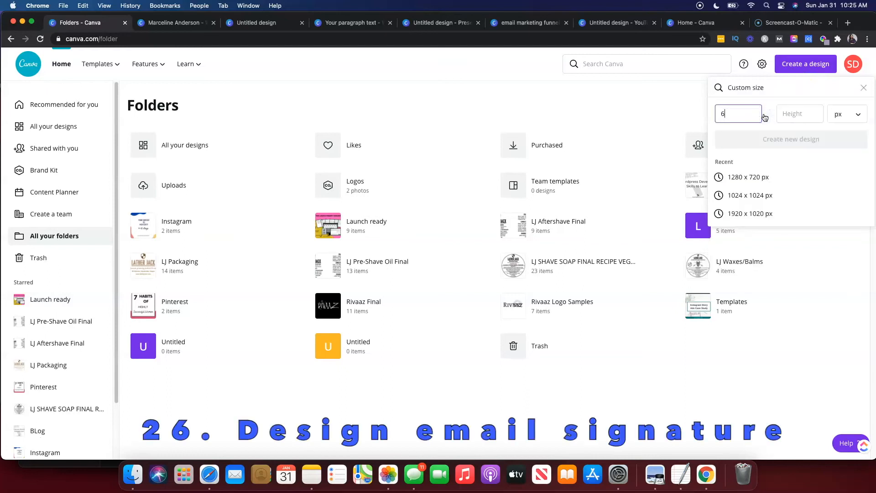
type("200")
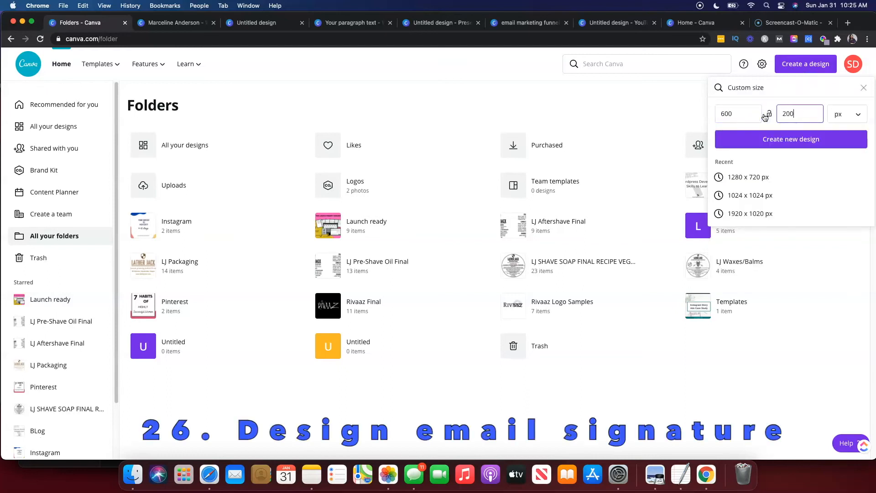
left_click(769, 138)
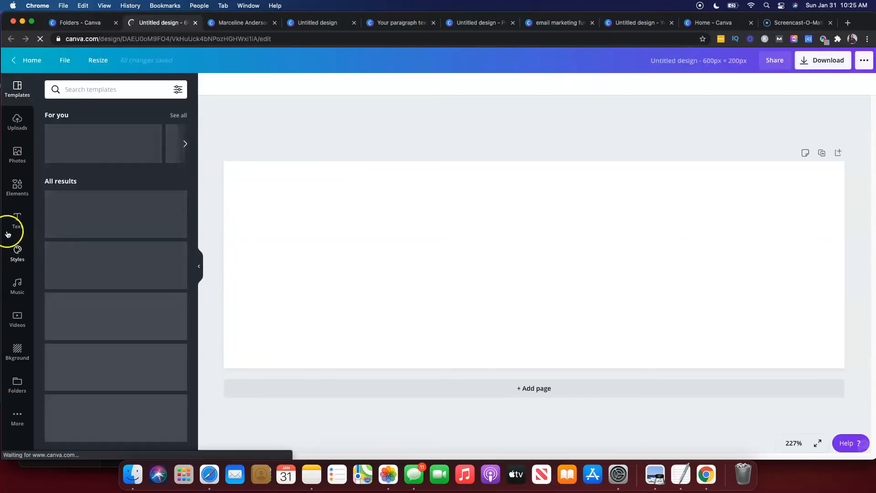
Search elements for "frame" and add a circle frame to the left side of the signature design.
left_click(15, 195)
left_click(88, 89)
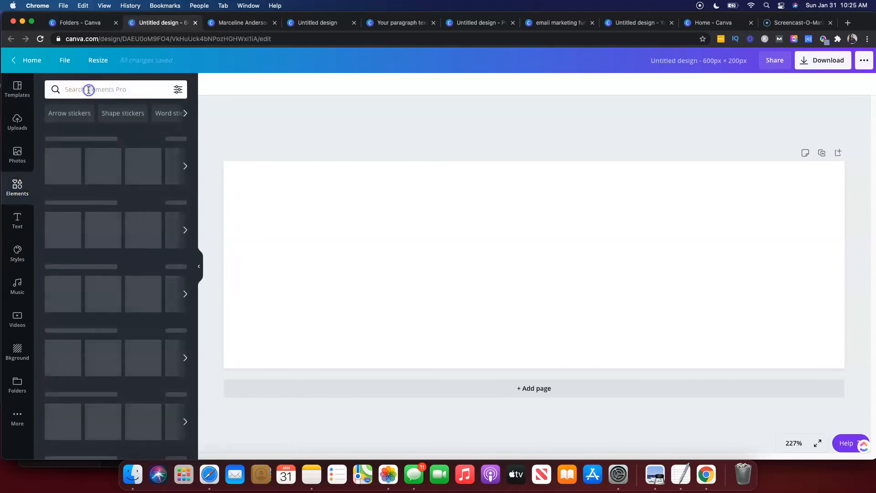
type("frame")
key("Return")
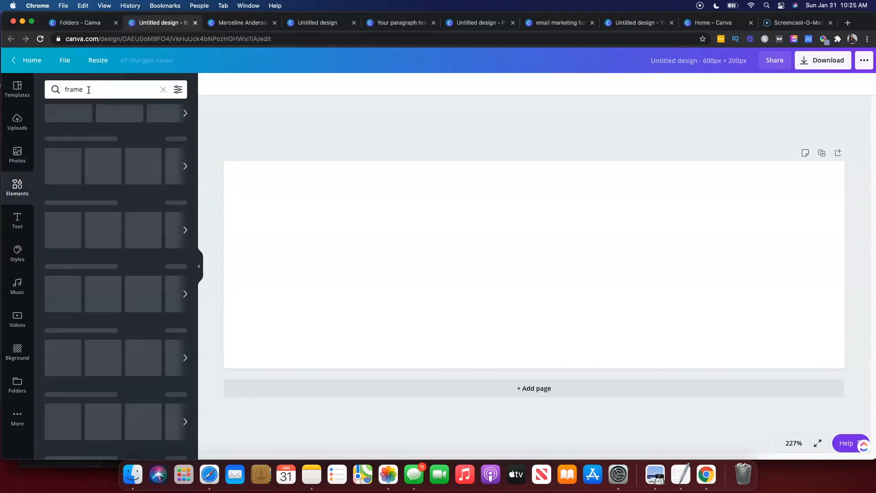
left_click_drag(60, 145, 308, 217)
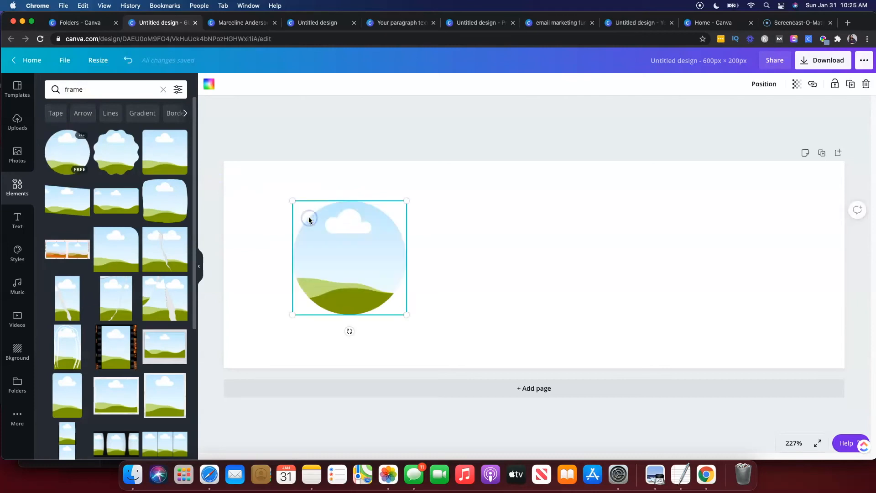
Add a heading text box, widen it, and move it to the upper right of the design.
left_click(12, 228)
left_click(72, 133)
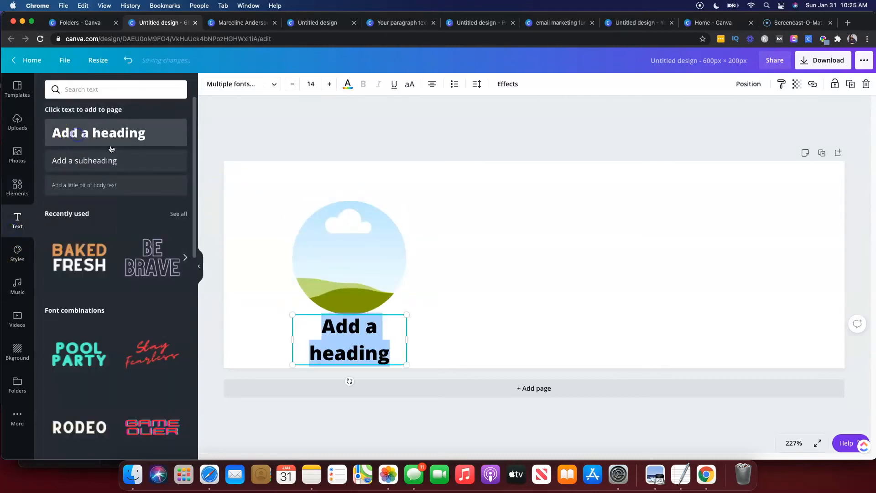
left_click_drag(437, 340, 555, 315)
left_click(519, 314)
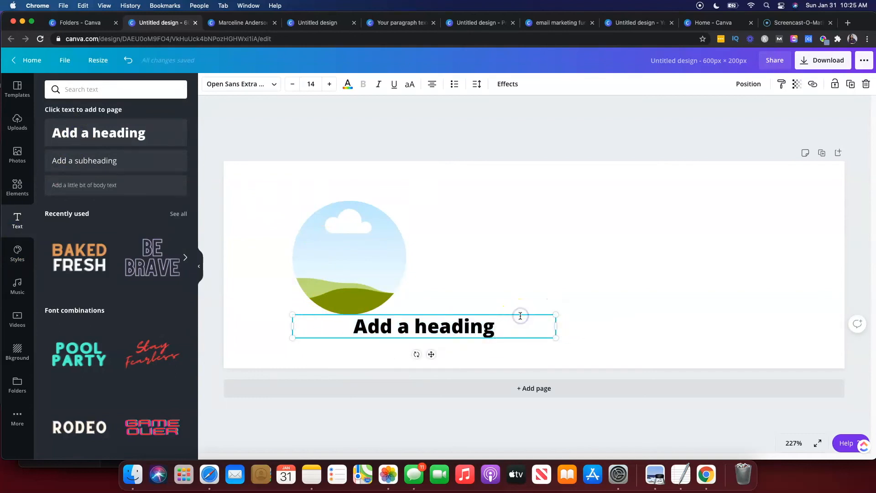
left_click_drag(521, 314, 683, 194)
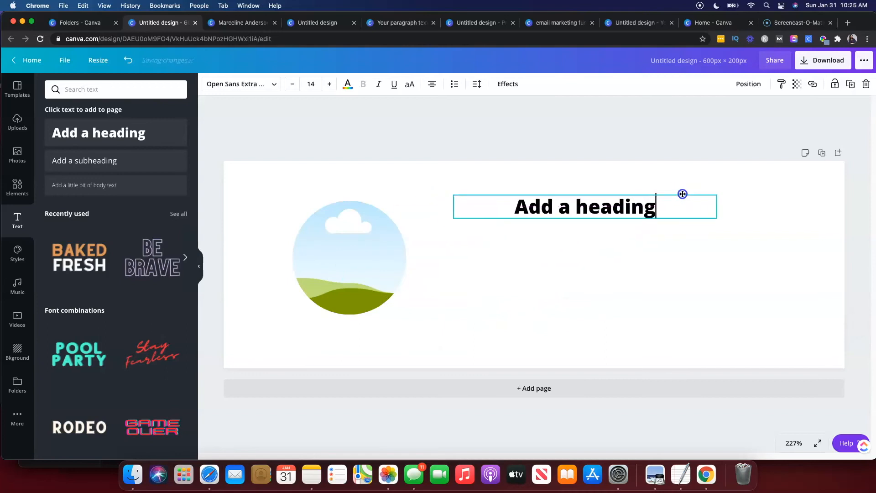
Replace the heading text with the person's full name.
double_click(660, 206)
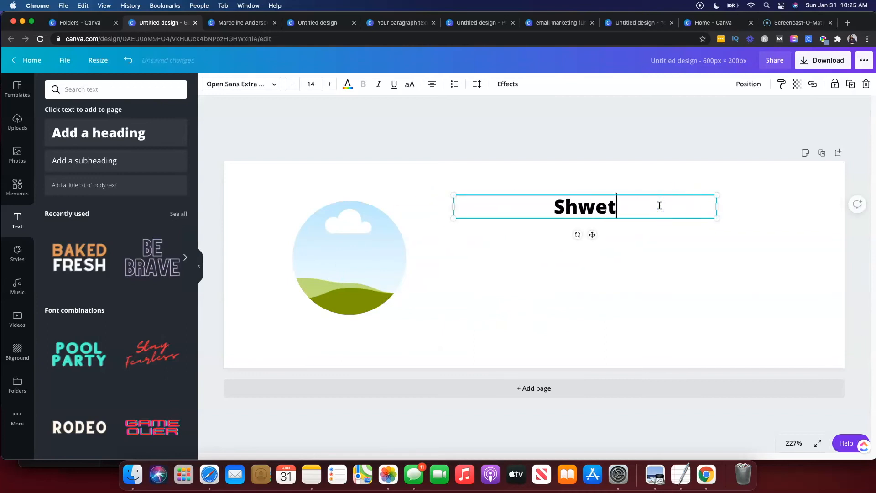
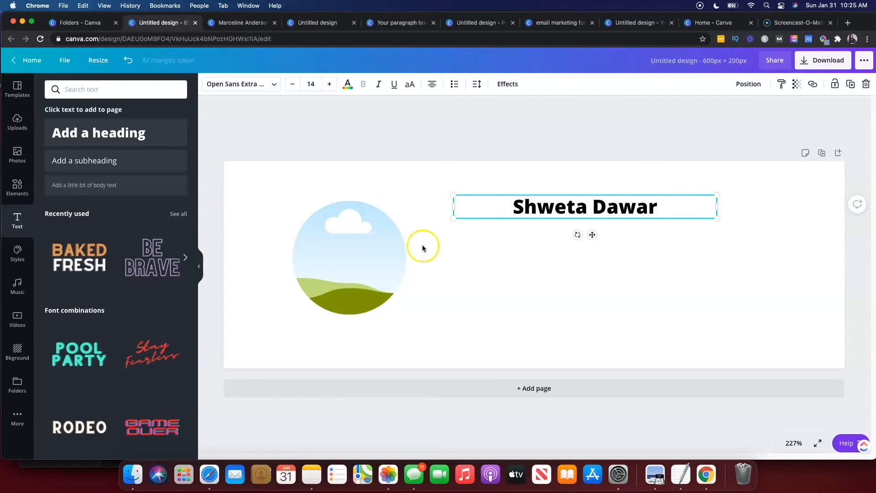
Fill the circle frame with an uploaded portrait photo.
left_click(318, 262)
left_click(16, 187)
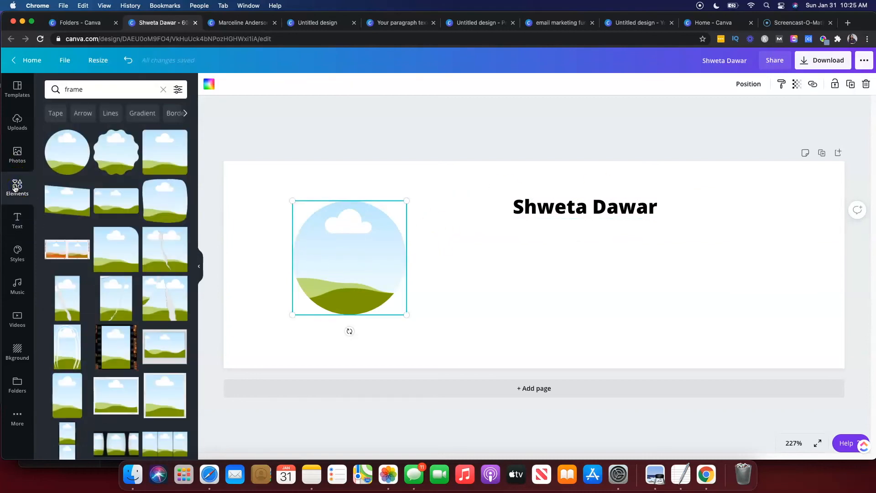
left_click(17, 122)
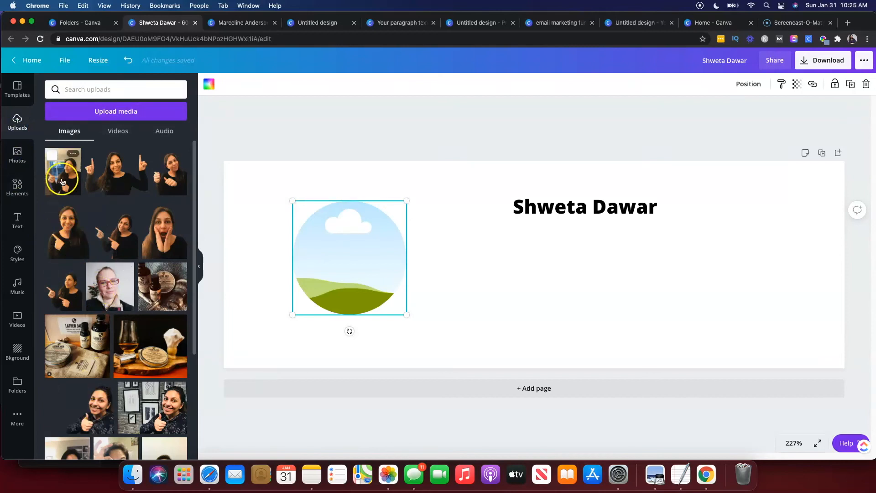
left_click_drag(62, 182, 319, 255)
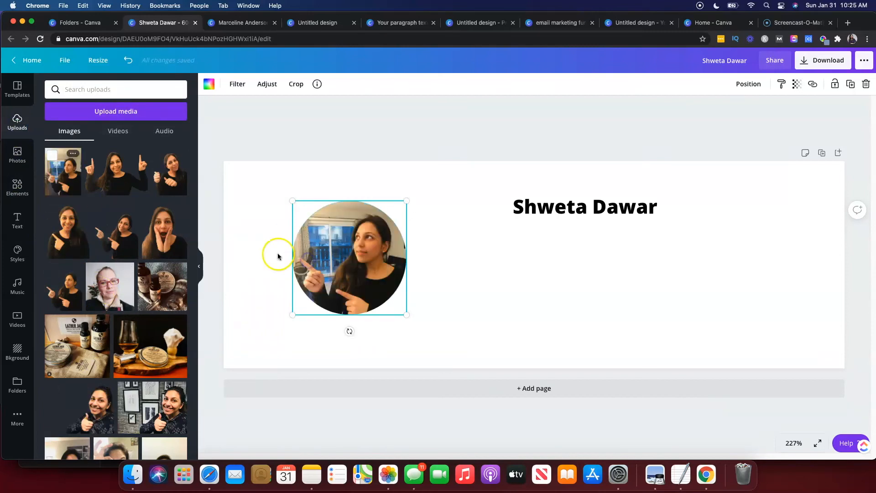
left_click(262, 268)
left_click(584, 247)
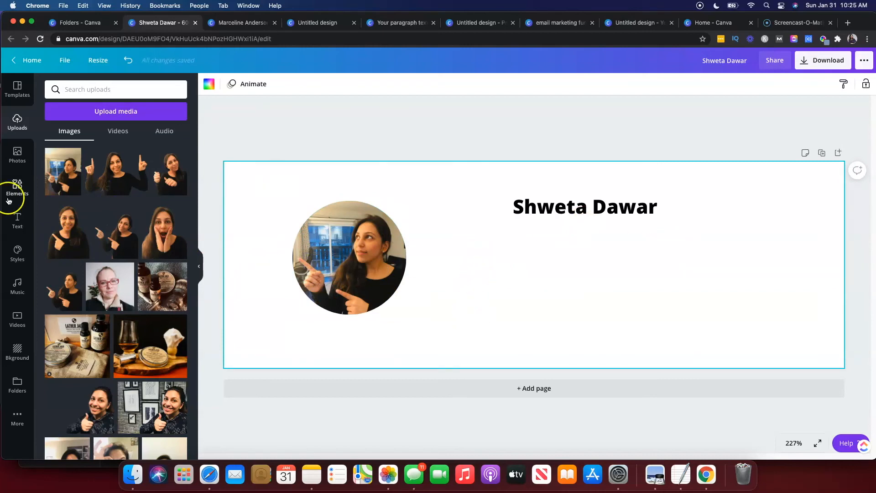
Search elements for "social media" and browse the icon results.
left_click(16, 184)
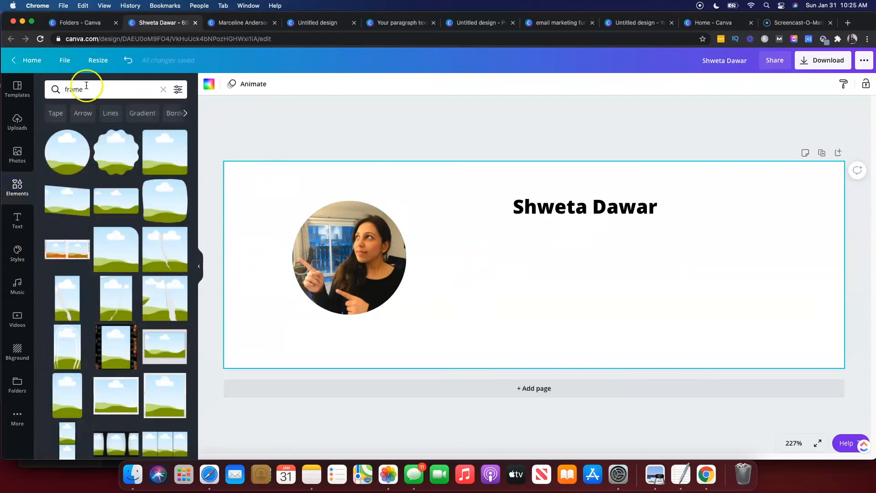
left_click(84, 90)
type("s")
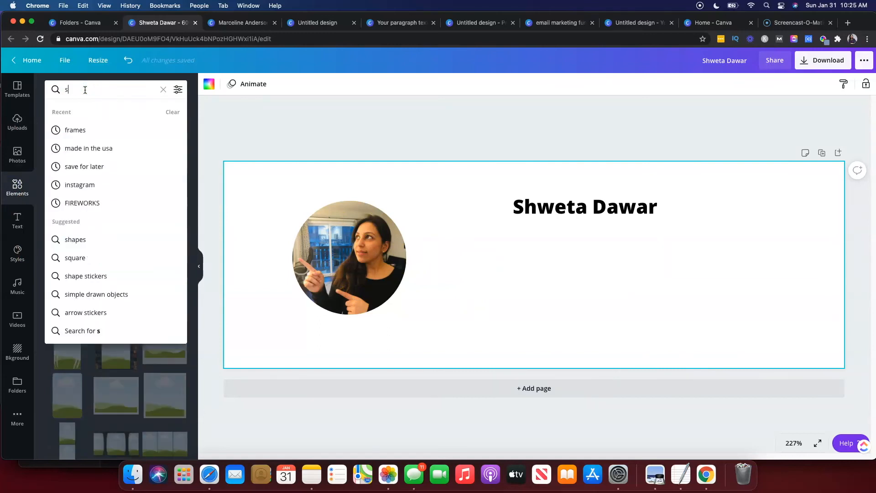
type("ocial media")
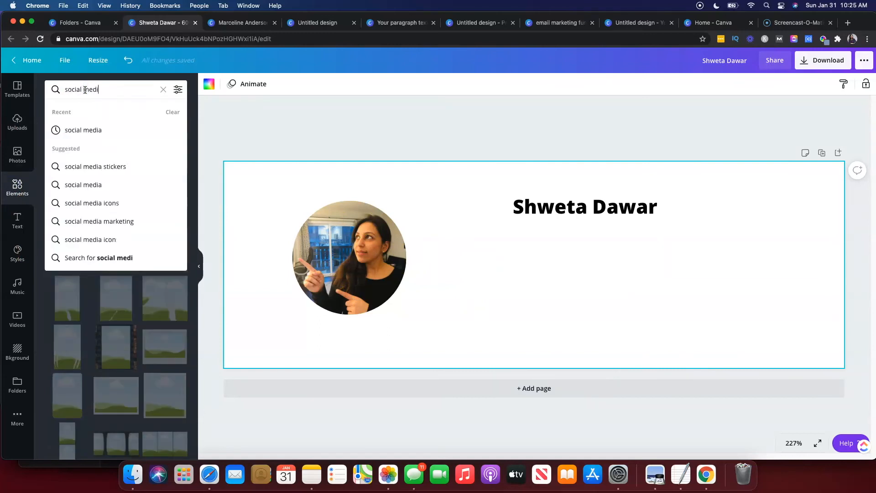
key("Return")
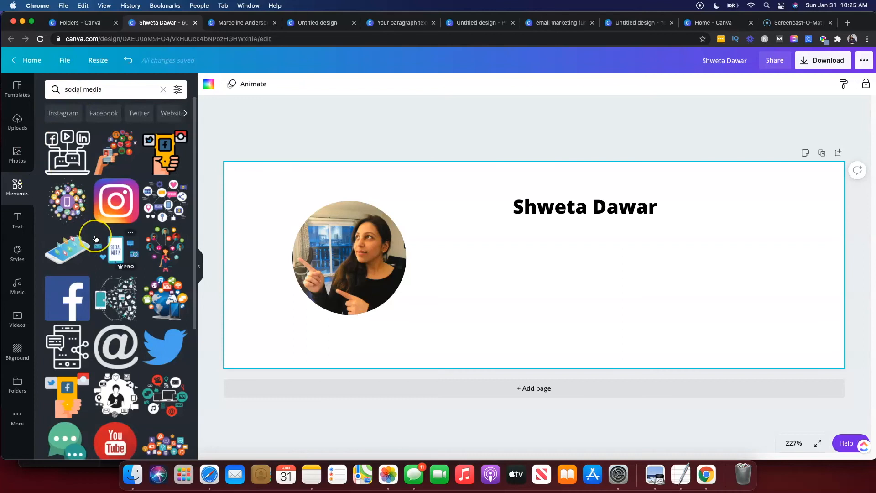
scroll(64, 234, "down", 5)
scroll(64, 233, "up", 2)
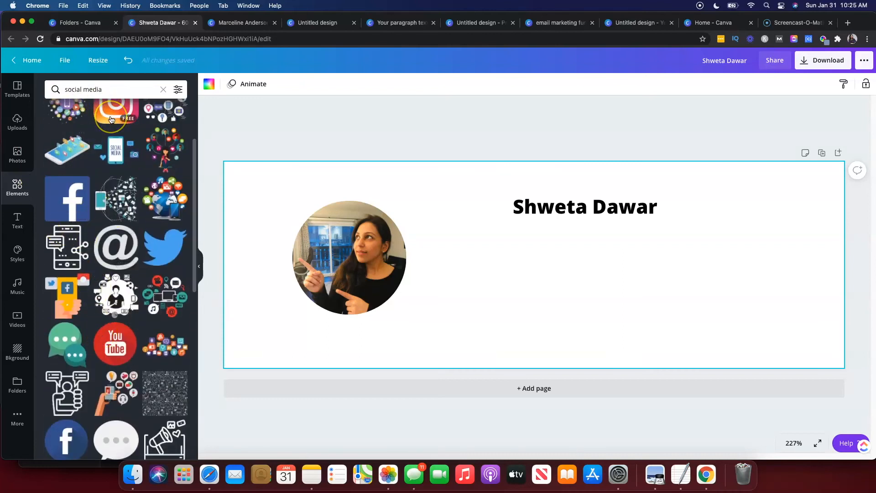
scroll(111, 120, "down", 10)
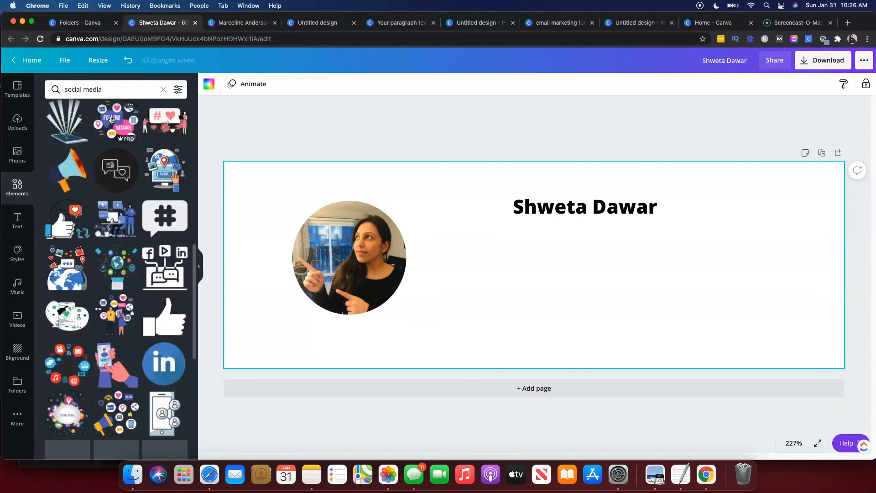
Search elements for "tiktok" and place a TikTok logo below the name.
left_click(118, 95)
type("tiktok")
key("Return")
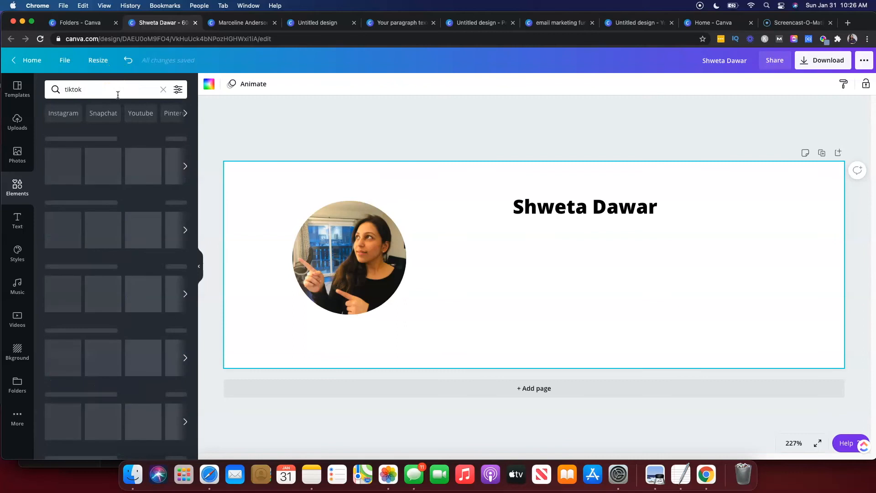
left_click_drag(116, 156, 597, 306)
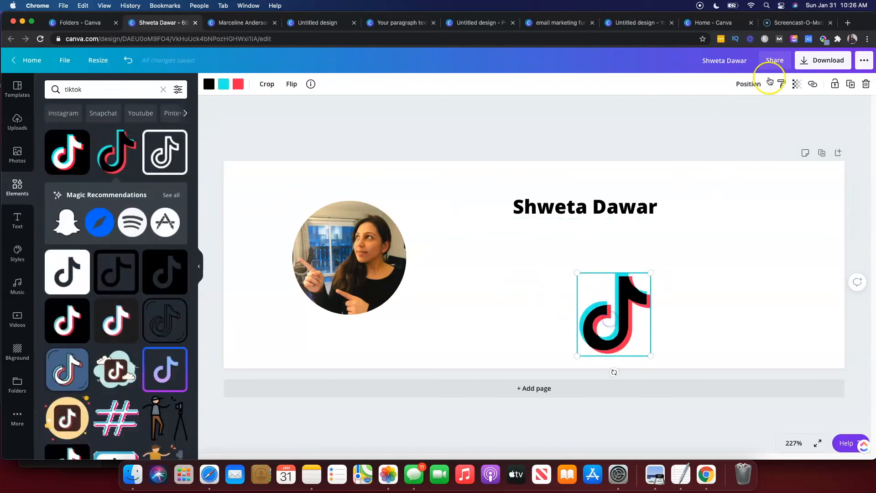
Link the TikTok logo to tiktok.com.
left_click(814, 84)
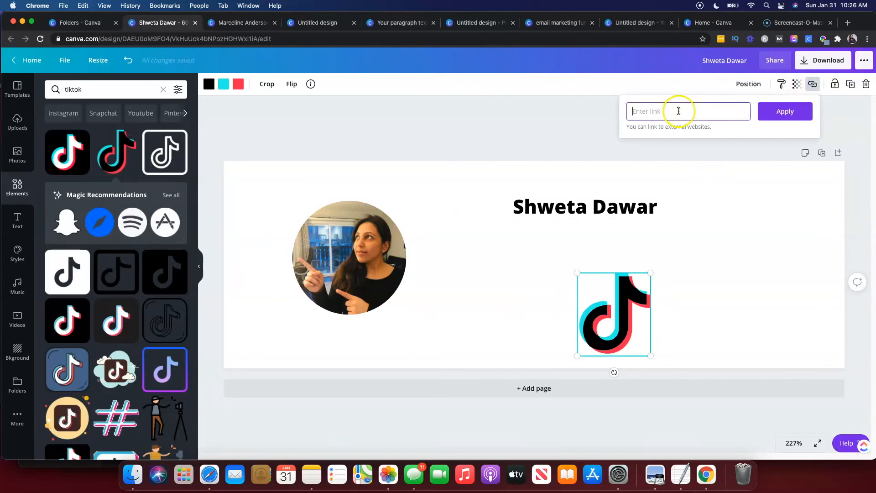
type("tiktok.com")
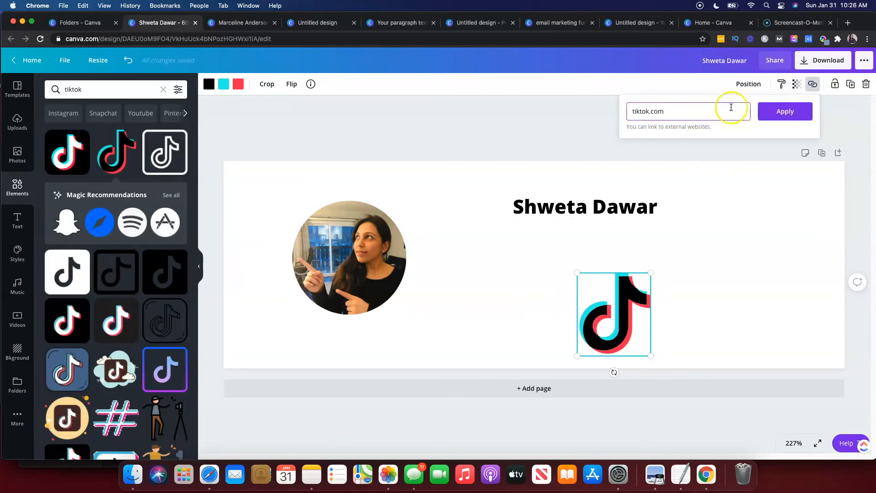
left_click(782, 111)
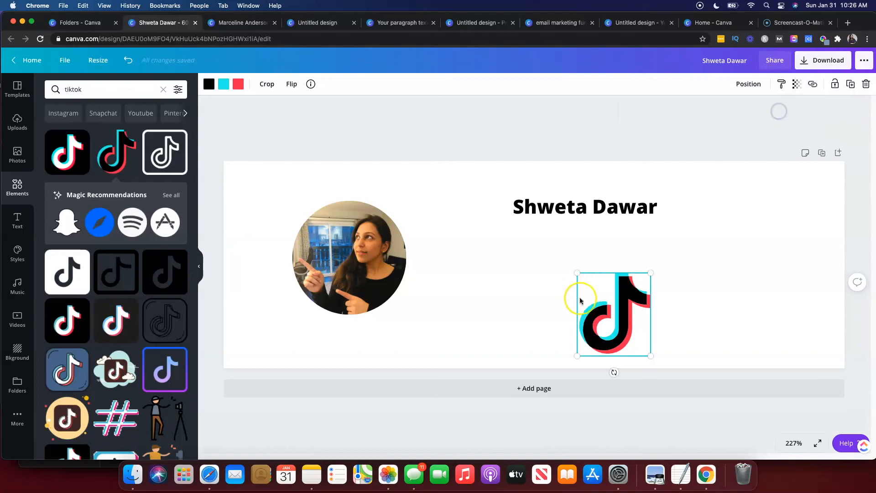
Open the download options for the signature design and close them.
left_click(810, 63)
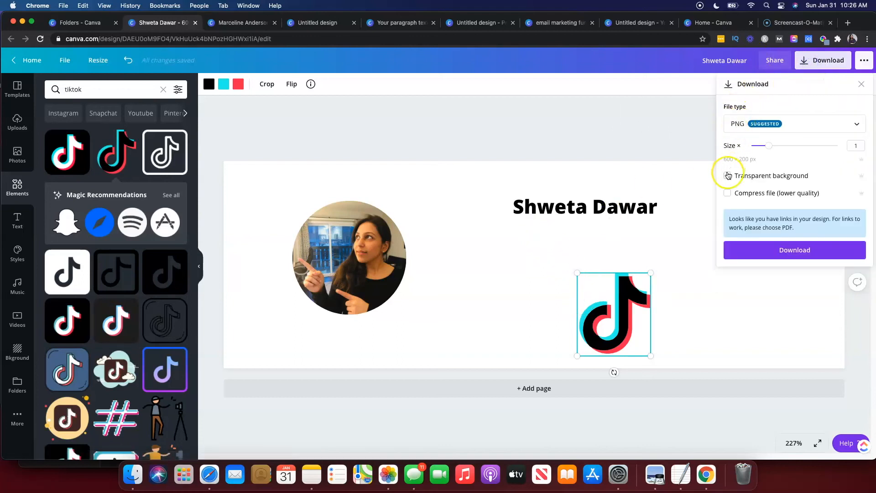
left_click(772, 262)
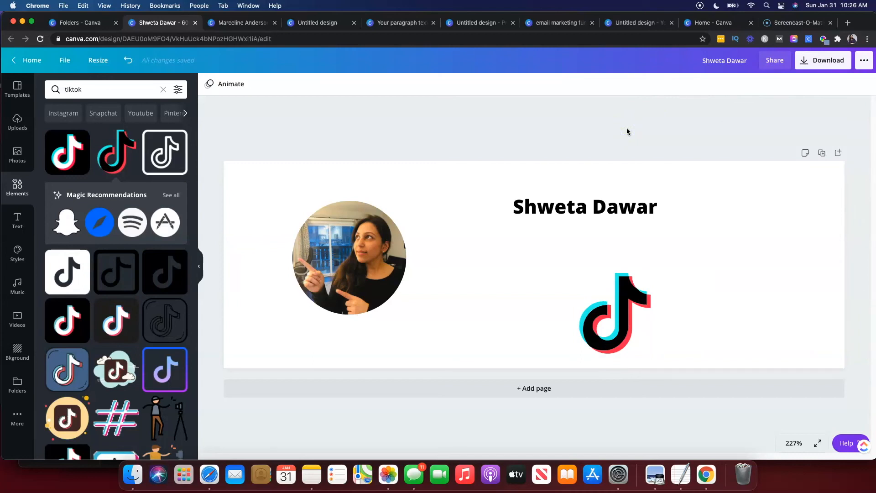
Filter the TikTok element search results to free elements.
left_click(17, 443)
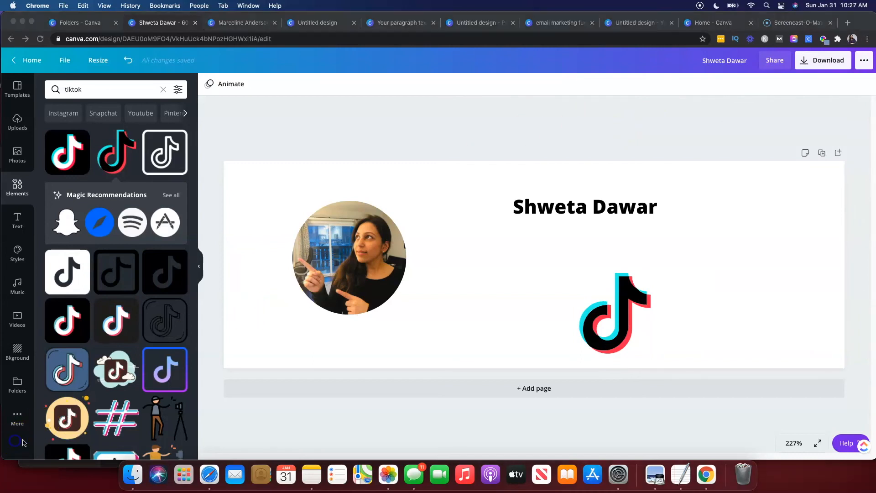
left_click(177, 90)
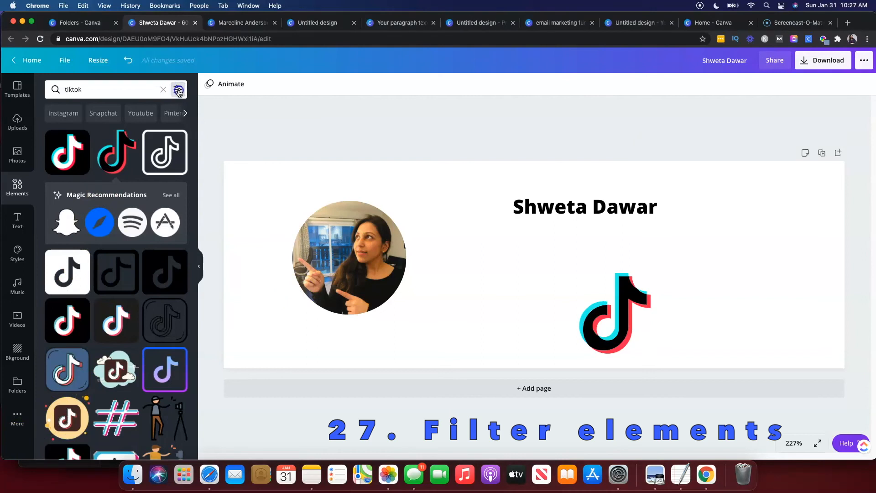
left_click(179, 91)
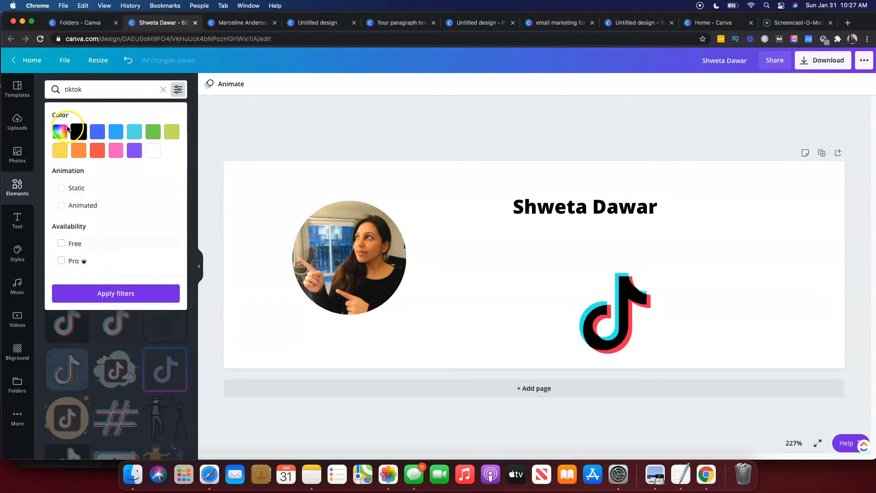
left_click(60, 244)
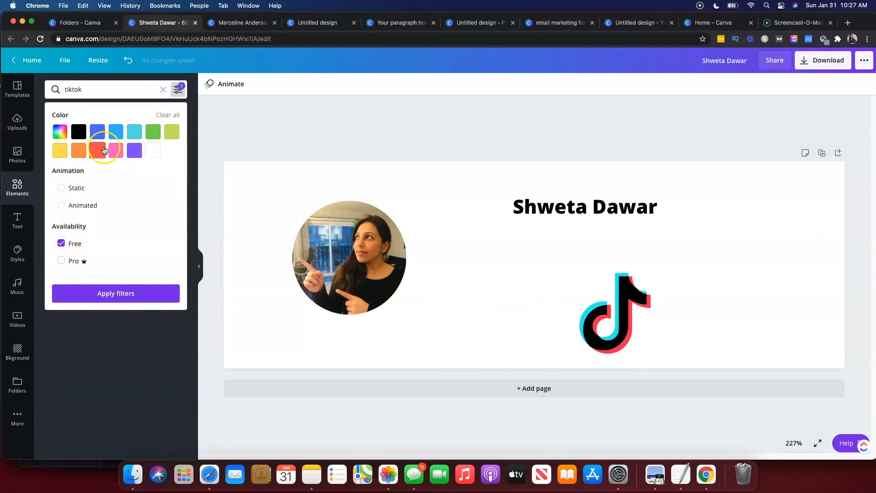
left_click(119, 293)
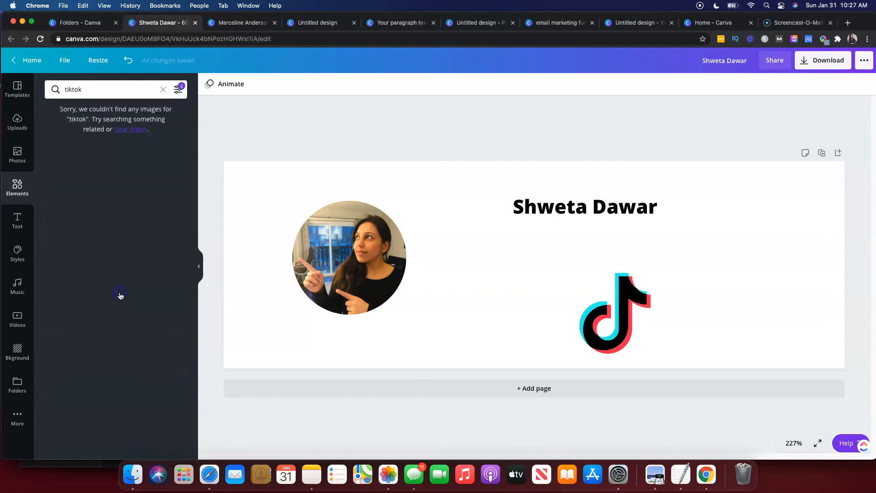
Clear the search, pick the Arrow stickers suggestion, and review the filter options.
left_click(105, 90)
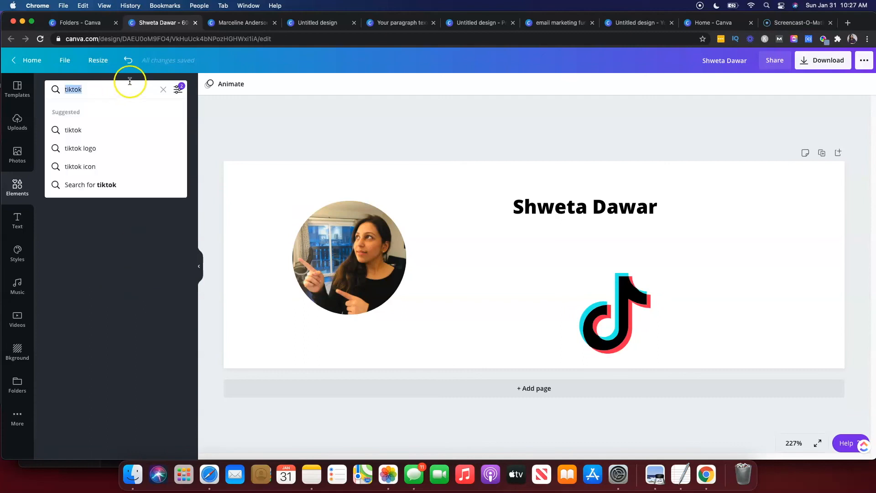
left_click(161, 89)
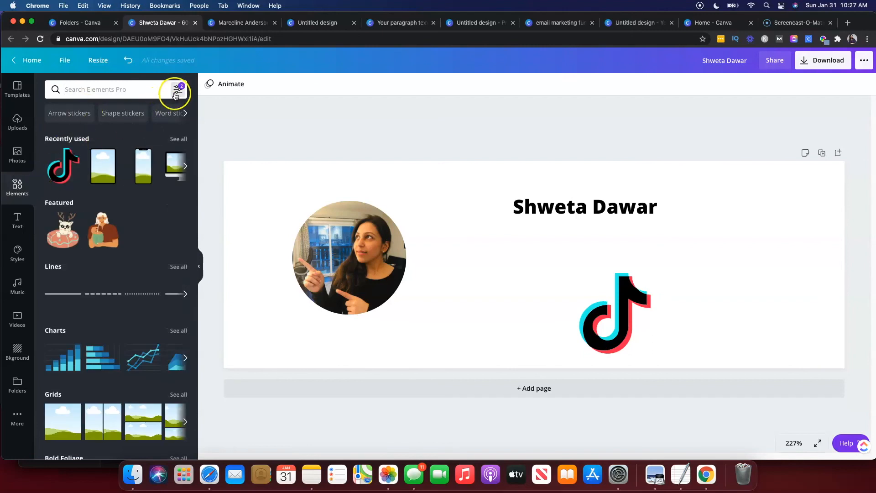
left_click(59, 114)
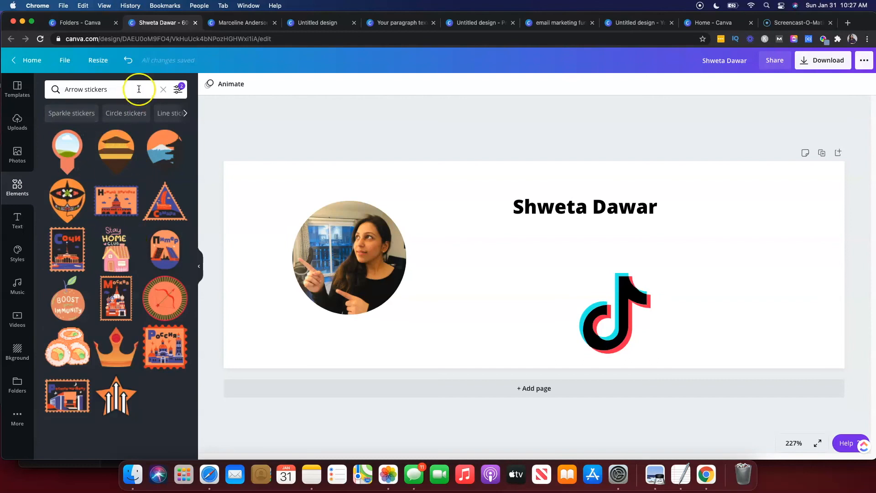
left_click(179, 90)
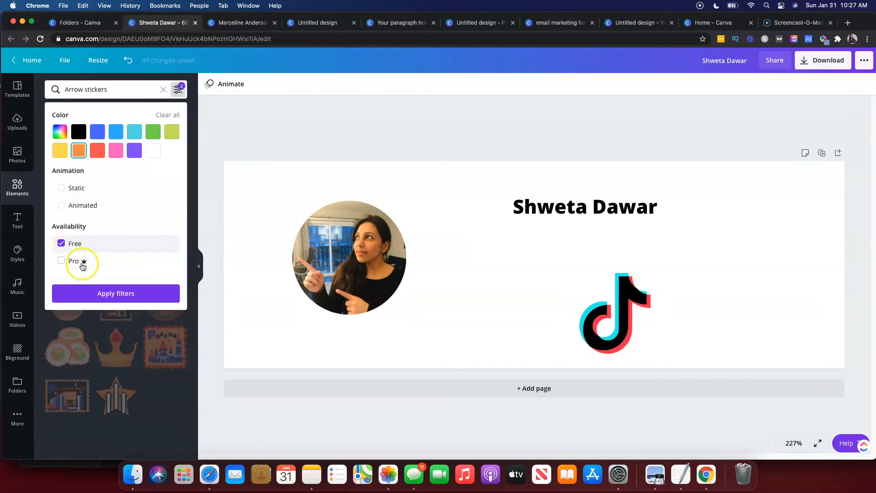
left_click(179, 96)
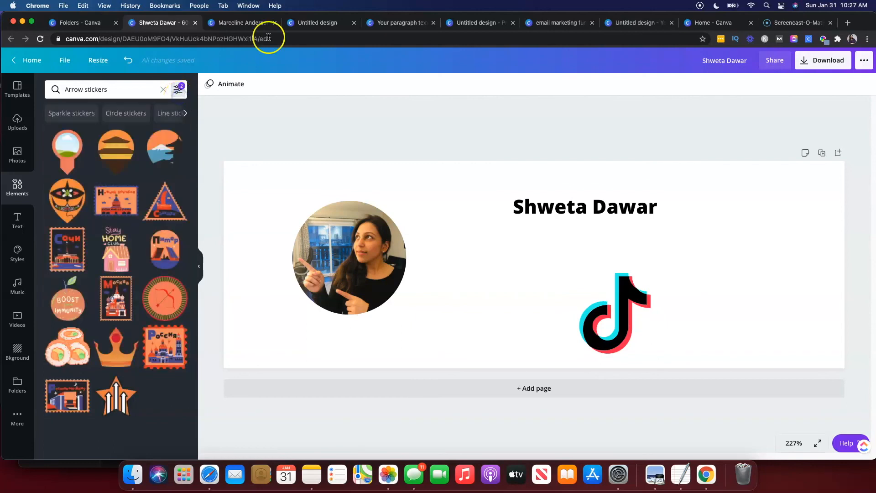
In the email marketing funnel design, toggle the grid view of all pages and start a full-screen presentation.
left_click(566, 22)
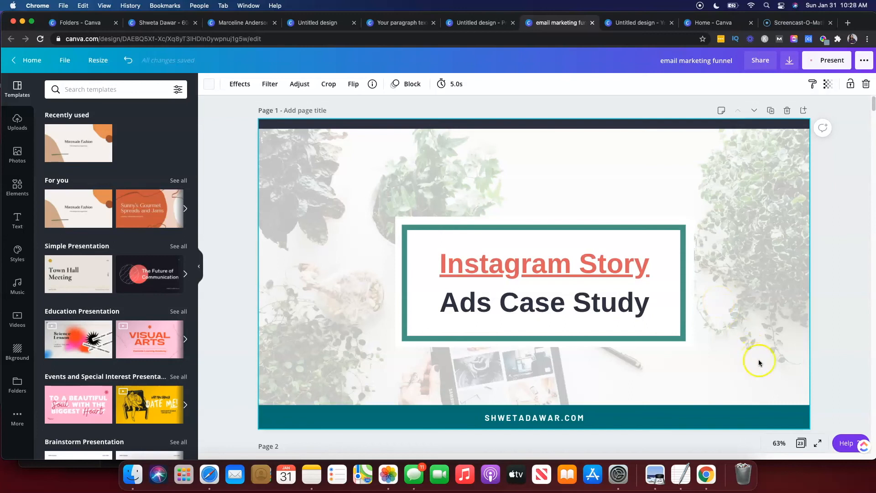
left_click(803, 446)
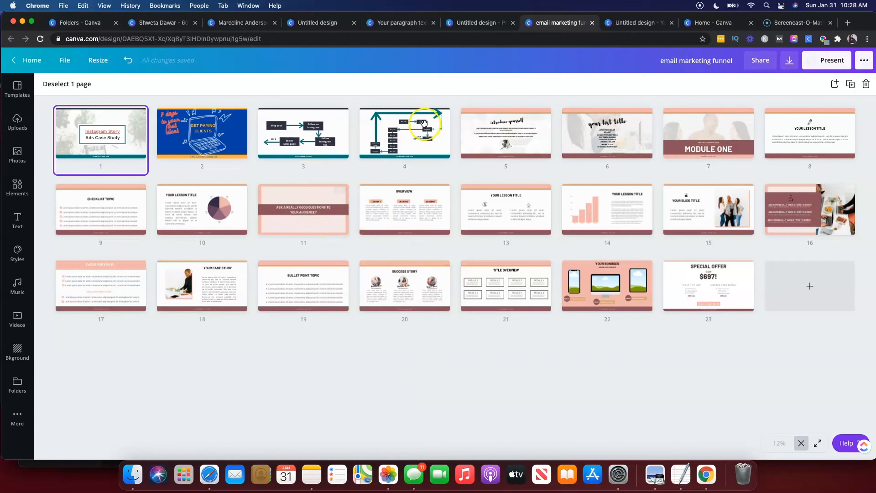
left_click(801, 445)
left_click(815, 446)
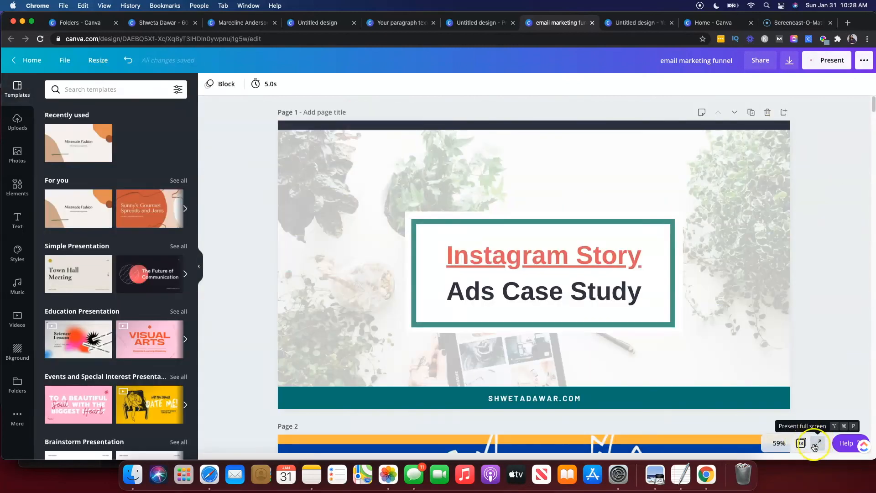
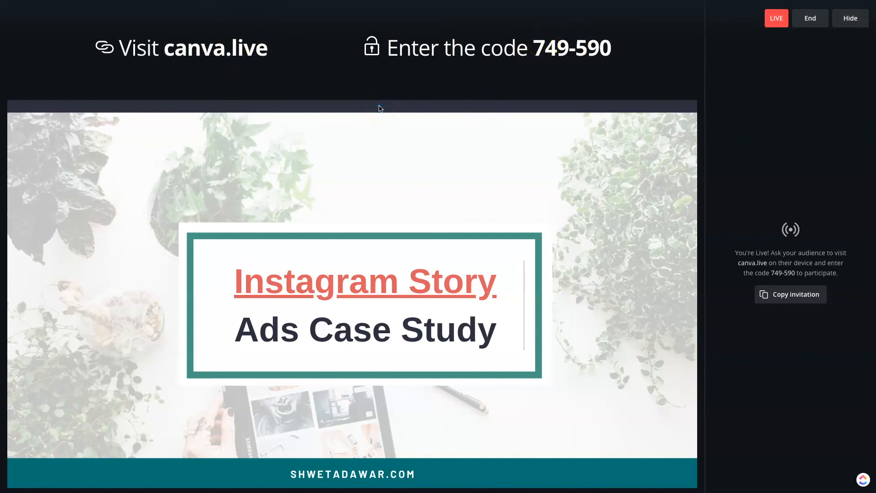
Exit the presentation and go back to the Canva home page through All your designs.
key("Escape")
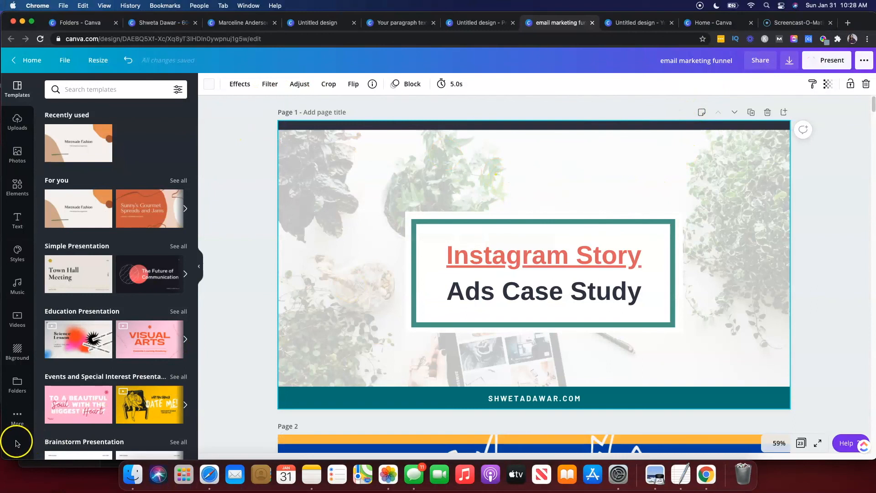
key("super+1")
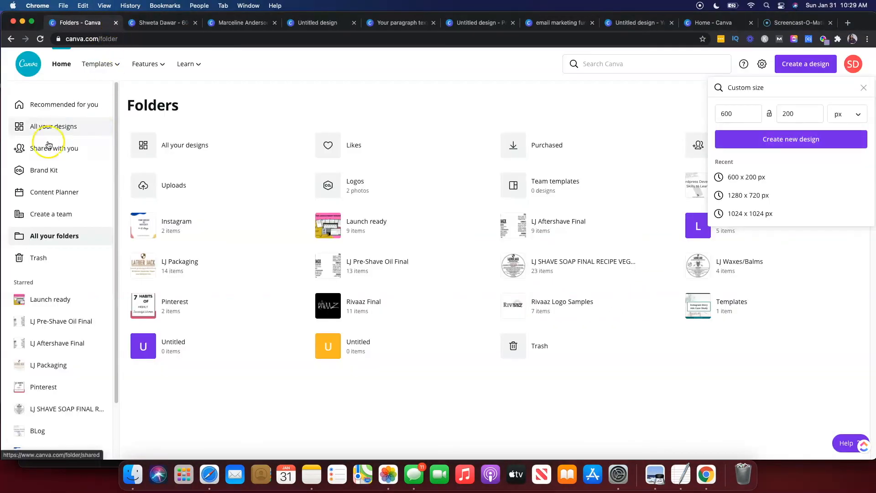
left_click(50, 126)
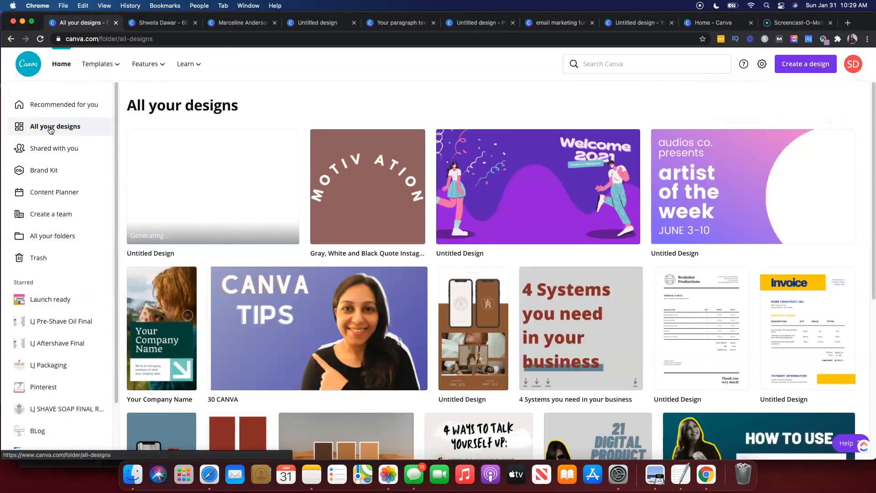
left_click(58, 105)
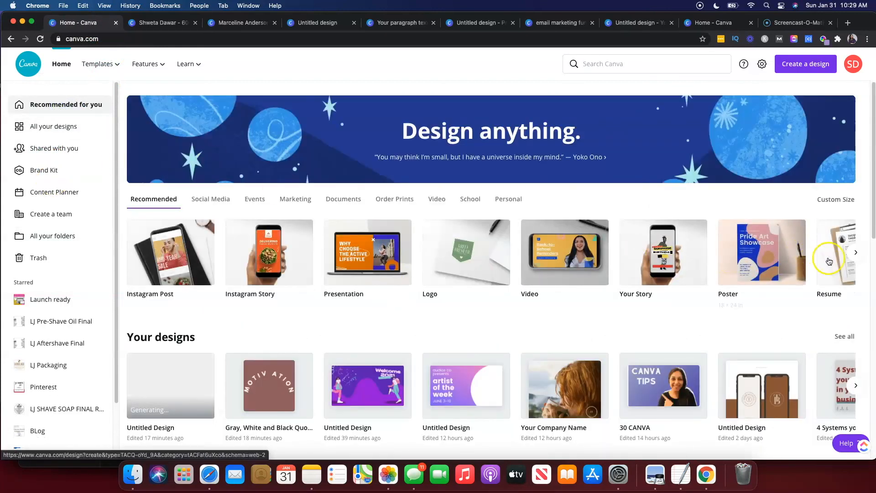
Search the design types for "inv" and create a new Invoice design.
left_click(853, 256)
left_click(855, 254)
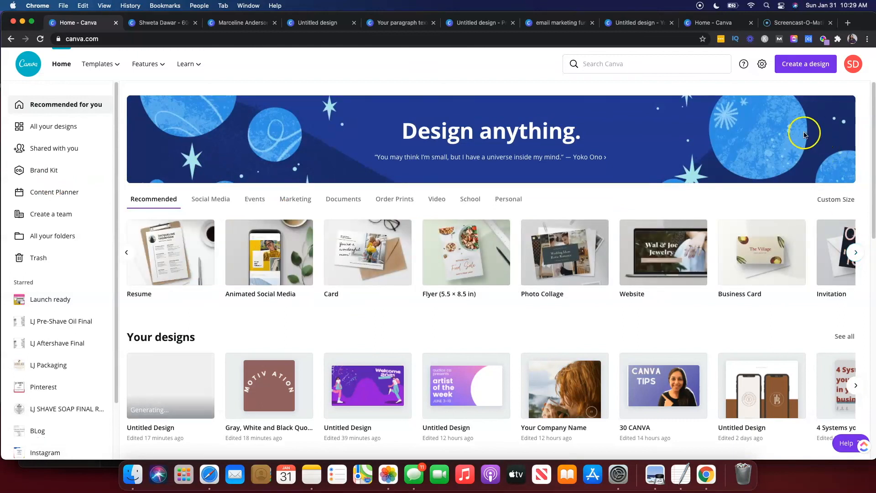
left_click(780, 66)
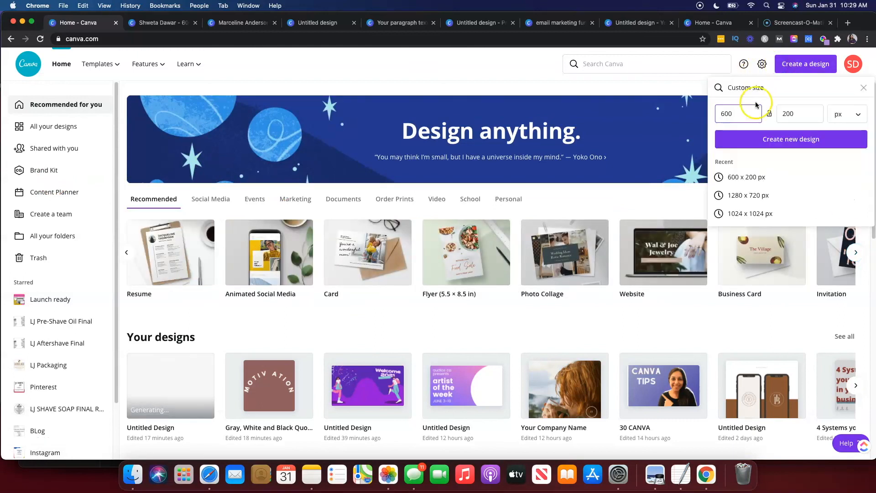
triple_click(779, 87)
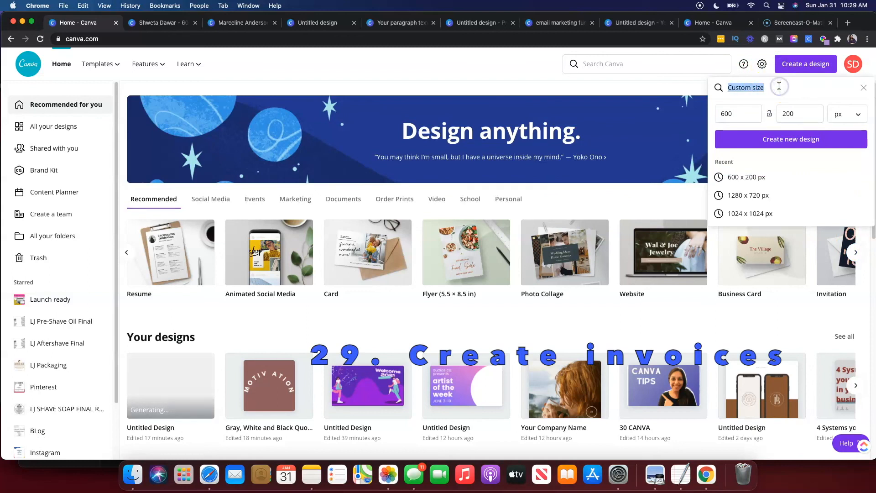
type("inv")
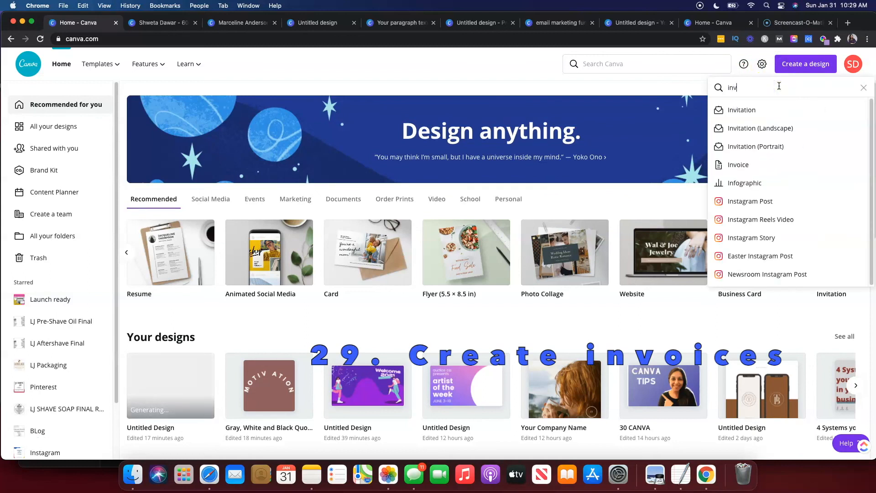
left_click(739, 166)
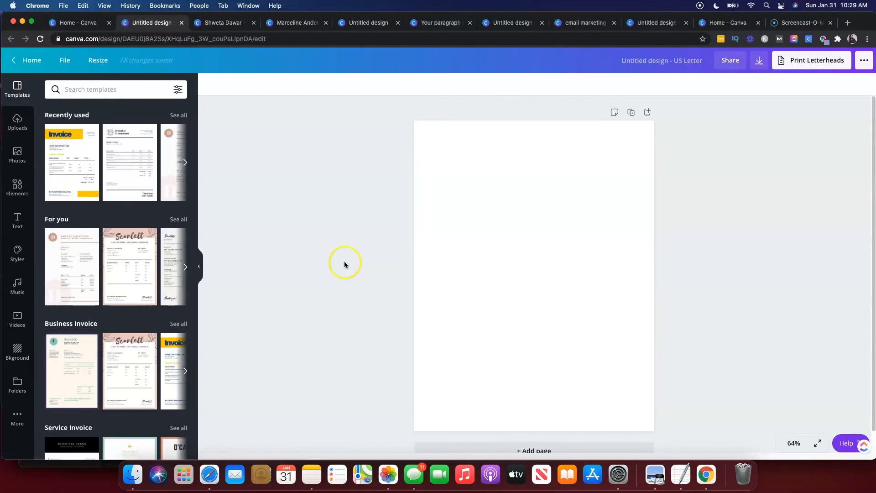
Apply the yellow Home Construct Inc. Invoice template to the blank page.
left_click(72, 173)
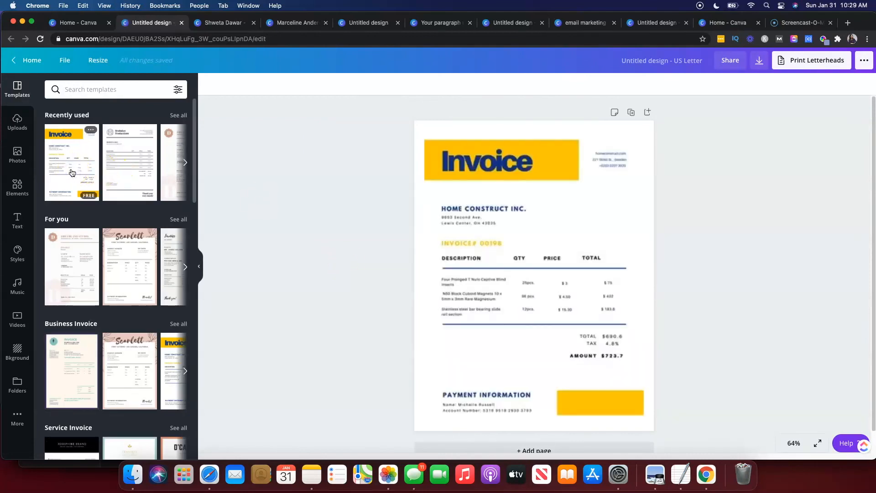
left_click(480, 374)
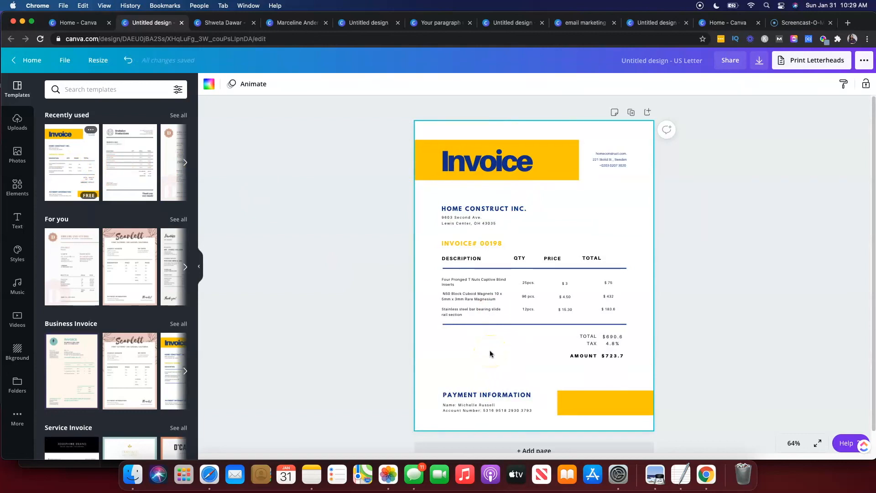
left_click(735, 162)
Add a recipient's e-mail address in the share panel, set the permission to Can edit, and close it.
left_click(731, 62)
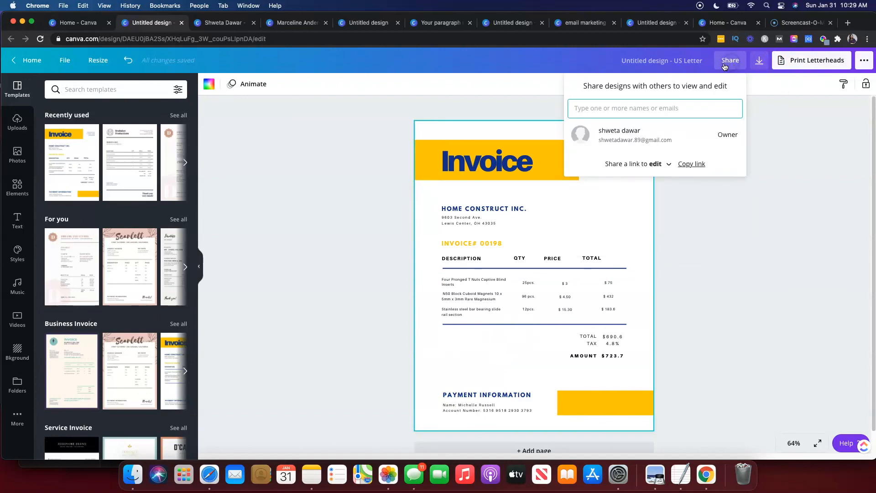
left_click(622, 101)
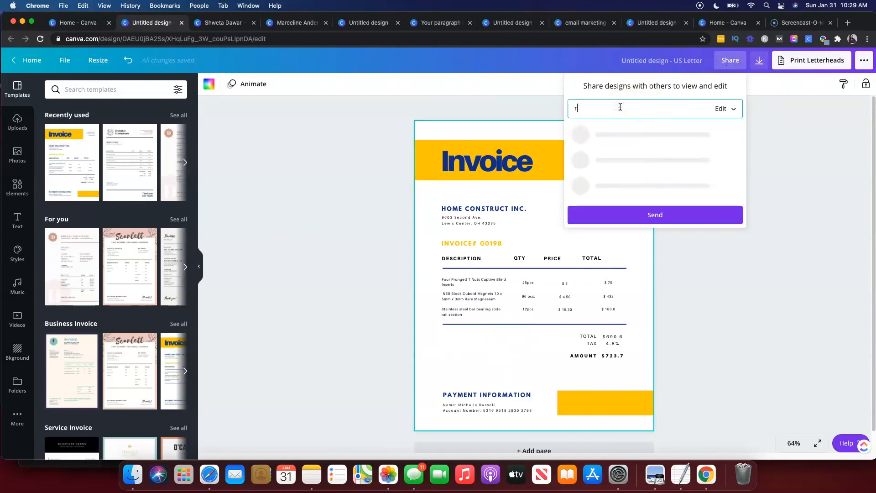
left_click(720, 110)
left_click(721, 125)
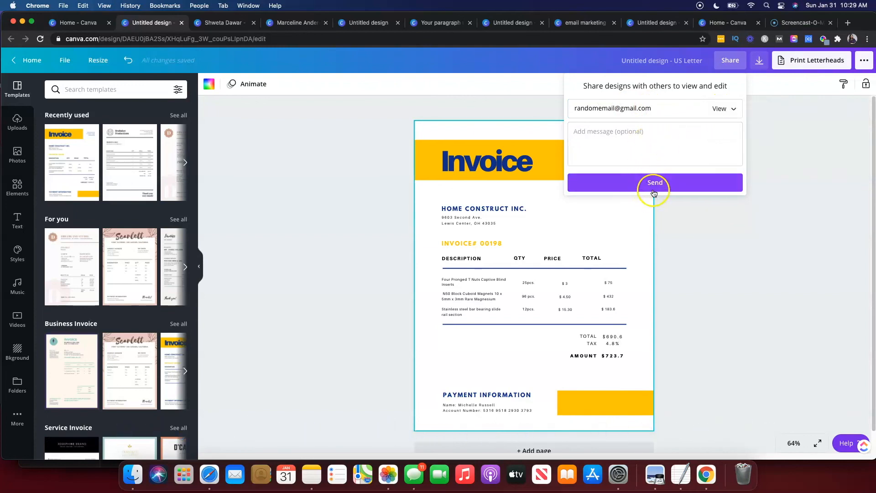
left_click(723, 111)
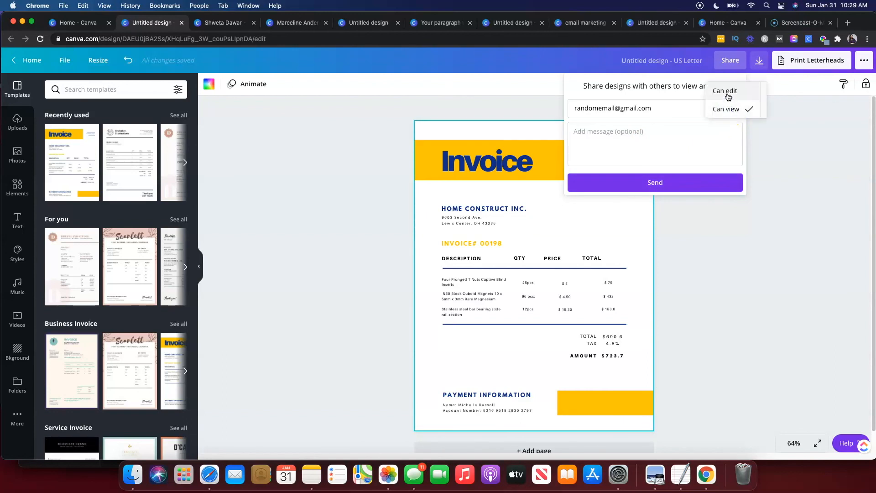
left_click(728, 95)
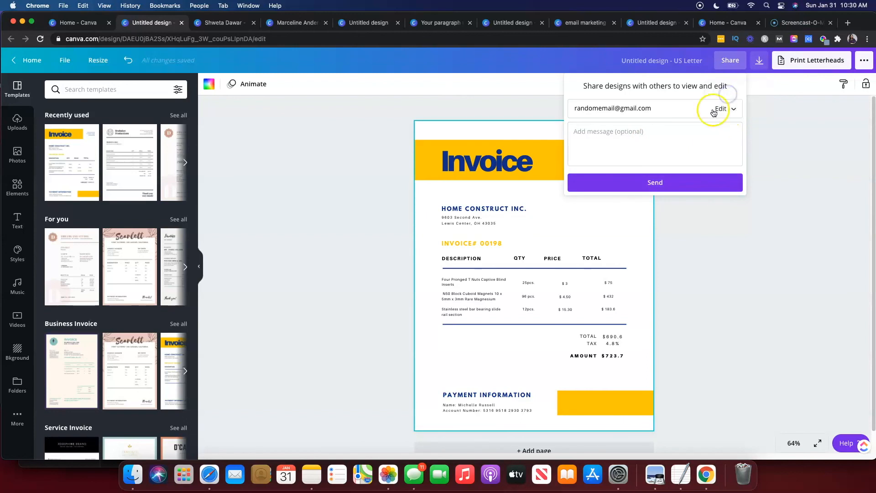
left_click(702, 202)
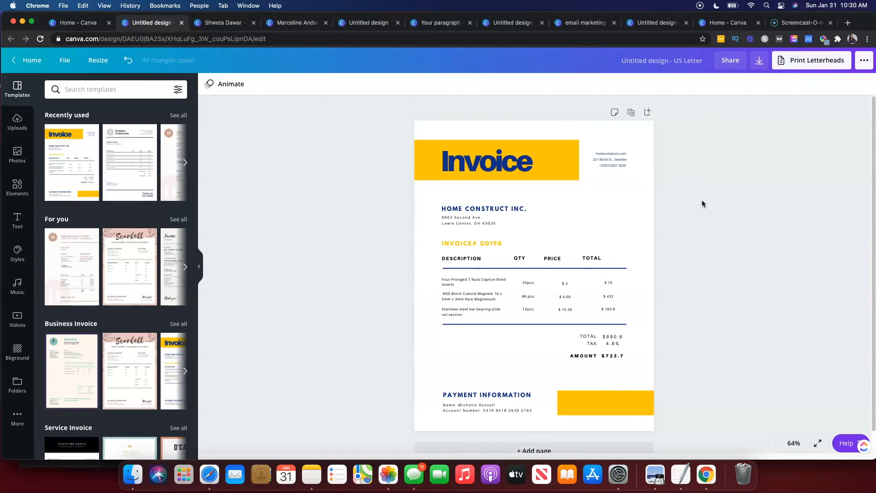
Reopen the share panel briefly, close it, and switch back to the home page tab.
left_click(728, 62)
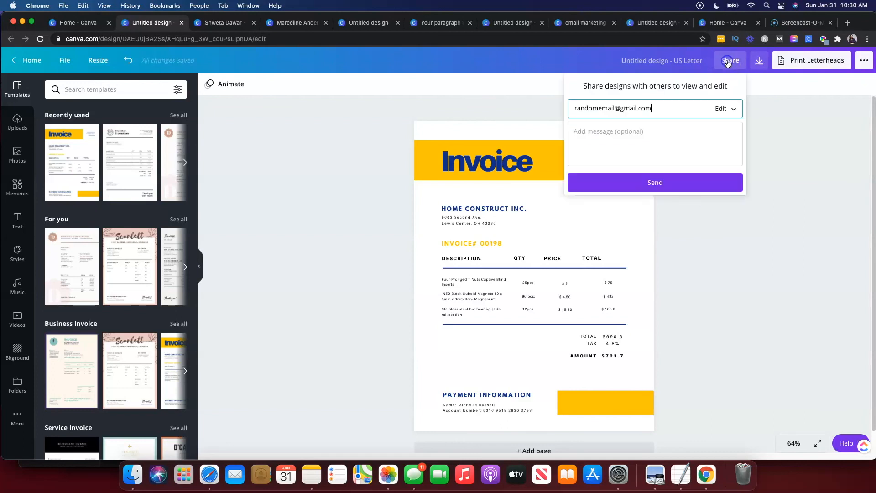
left_click(710, 249)
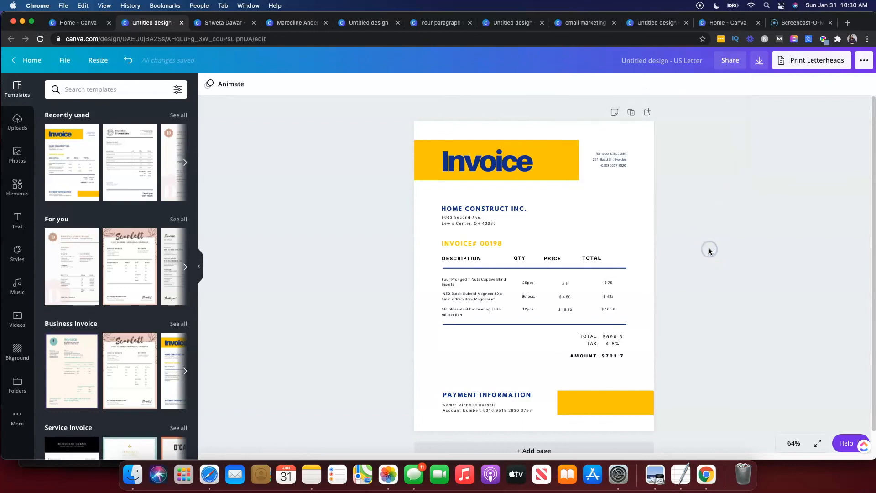
left_click(77, 27)
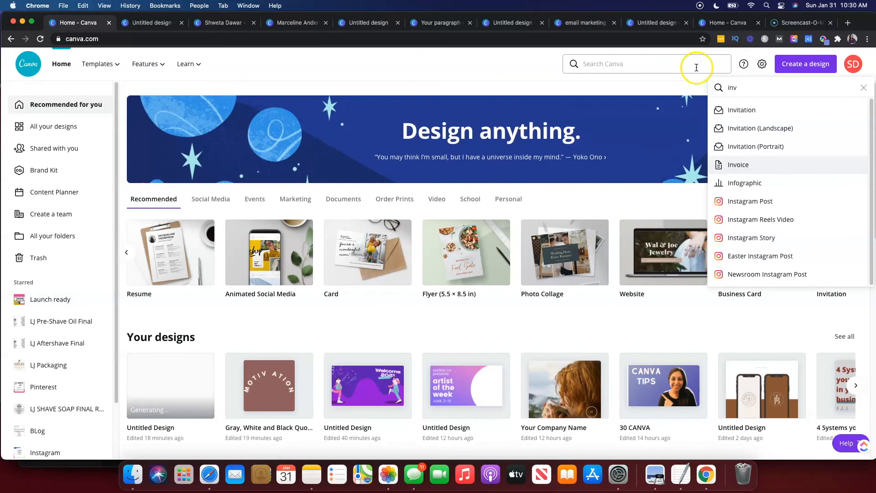
left_click(575, 329)
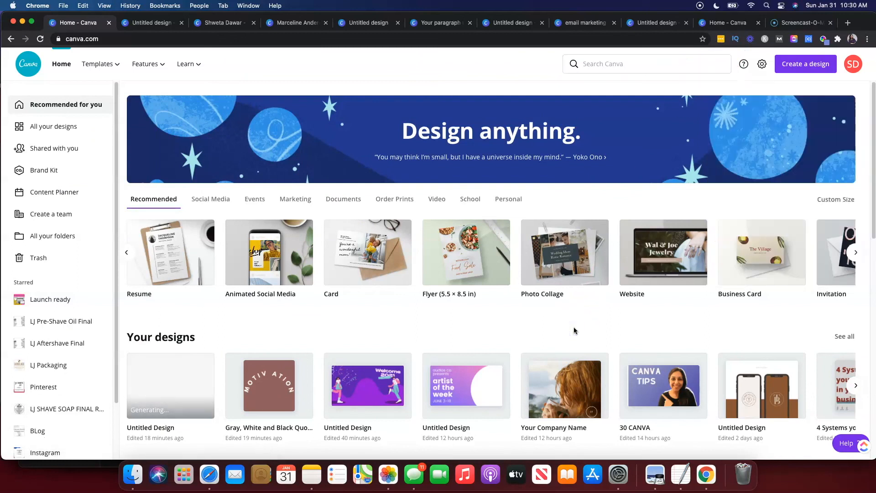
Create an Animated Social Media design and apply the "Don't stop when you're tired" animated template.
left_click(261, 265)
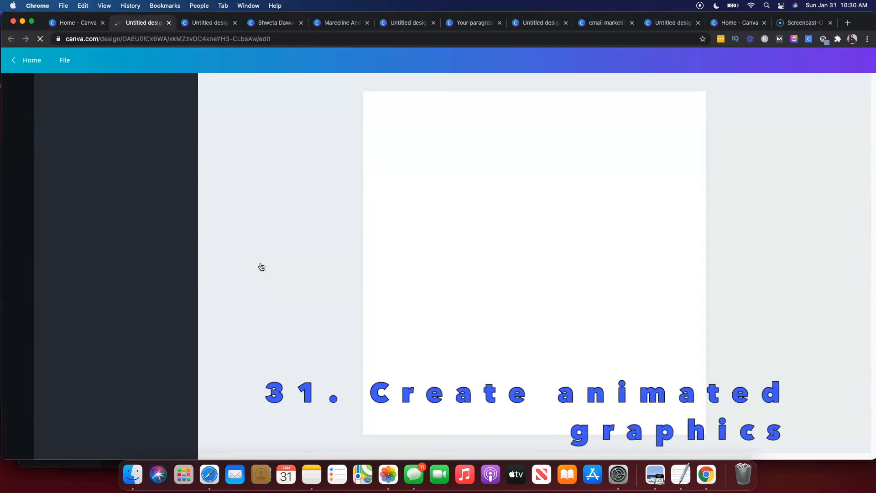
left_click(66, 21)
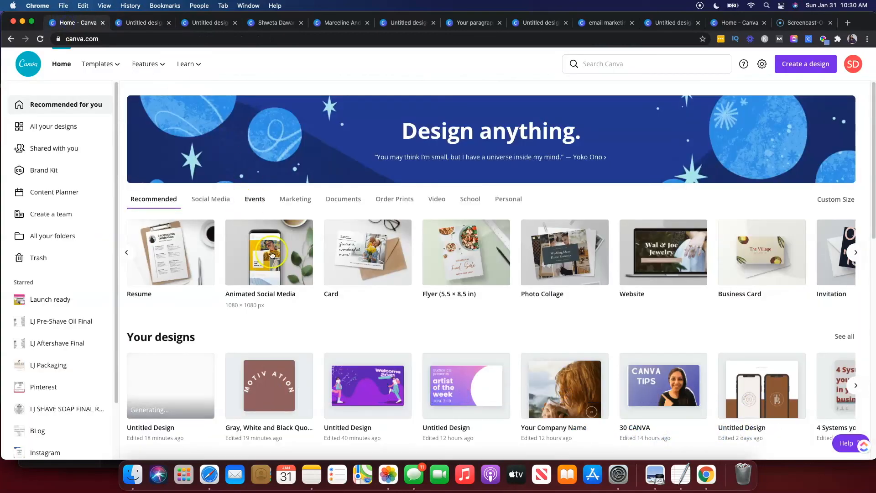
left_click(141, 22)
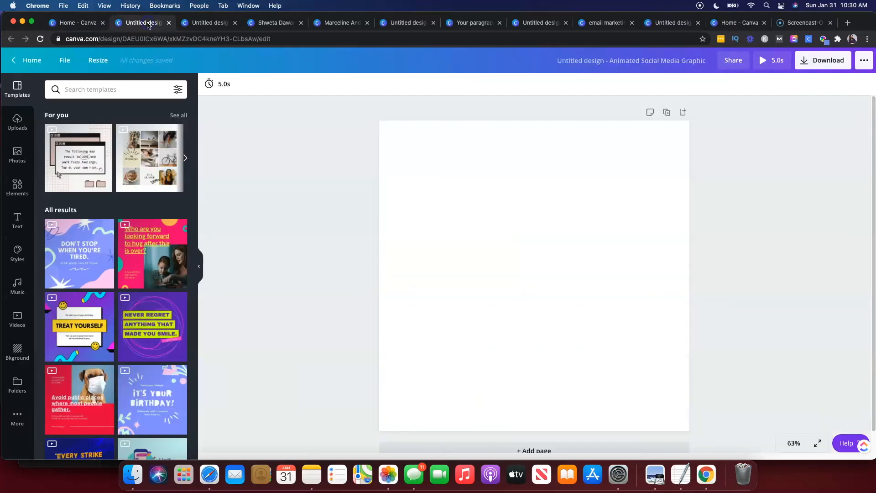
left_click(84, 250)
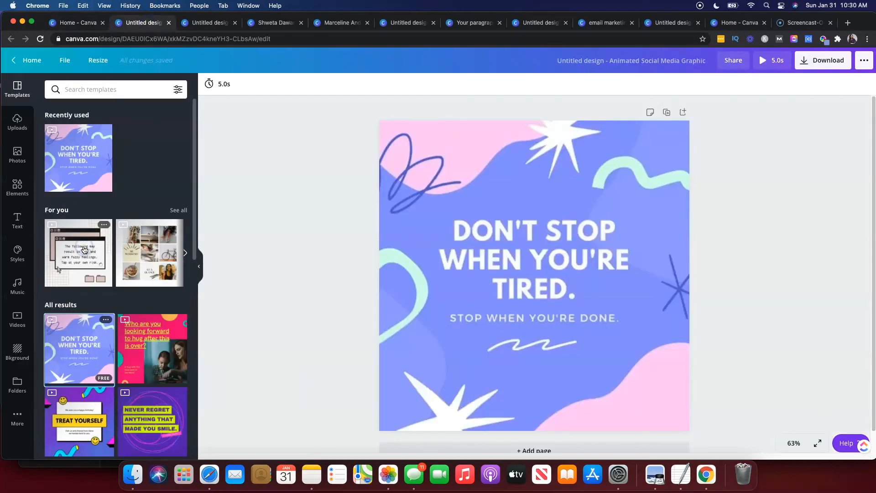
left_click(457, 165)
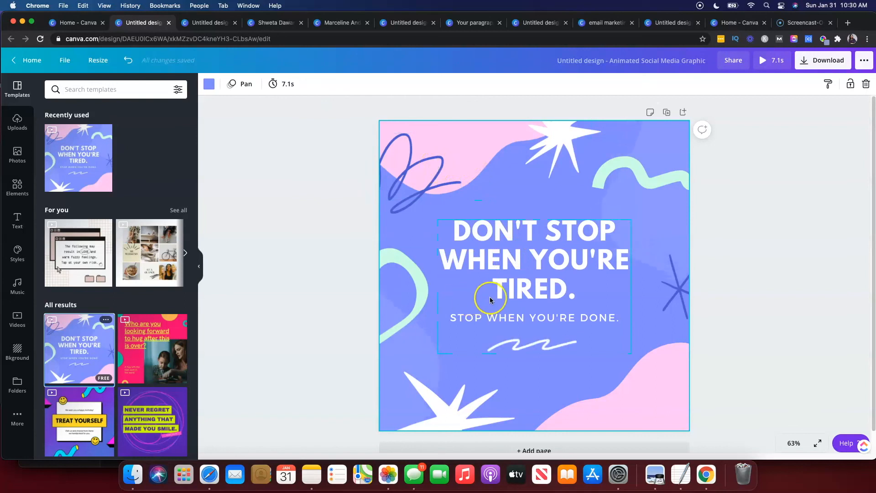
Open the download panel and browse the file type options for the animated design.
left_click(808, 67)
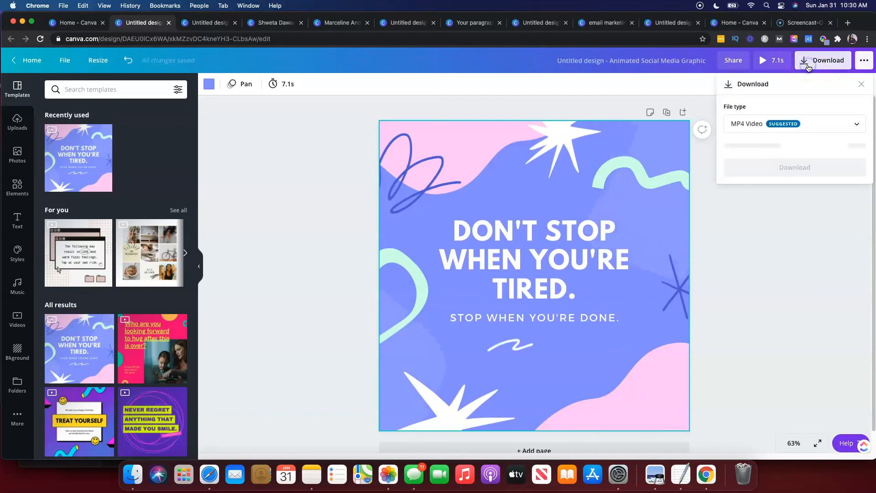
left_click(753, 124)
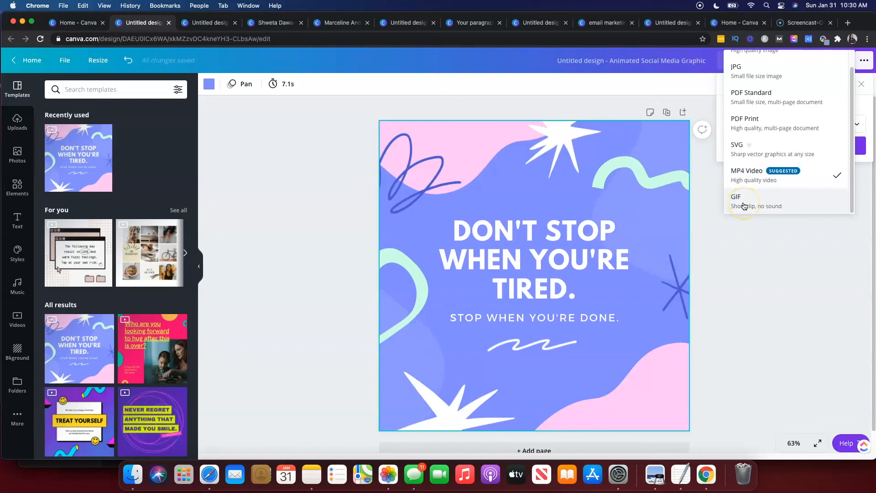
left_click(754, 298)
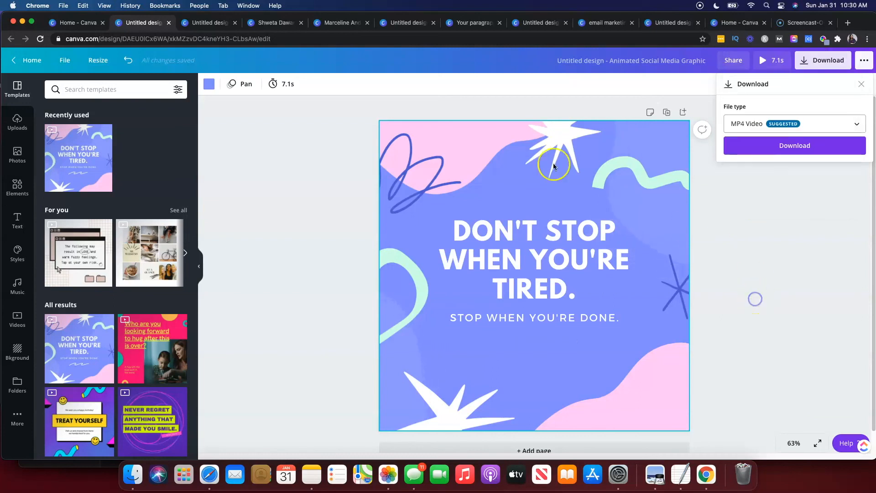
Switch back to the Canva home page tab.
left_click(67, 28)
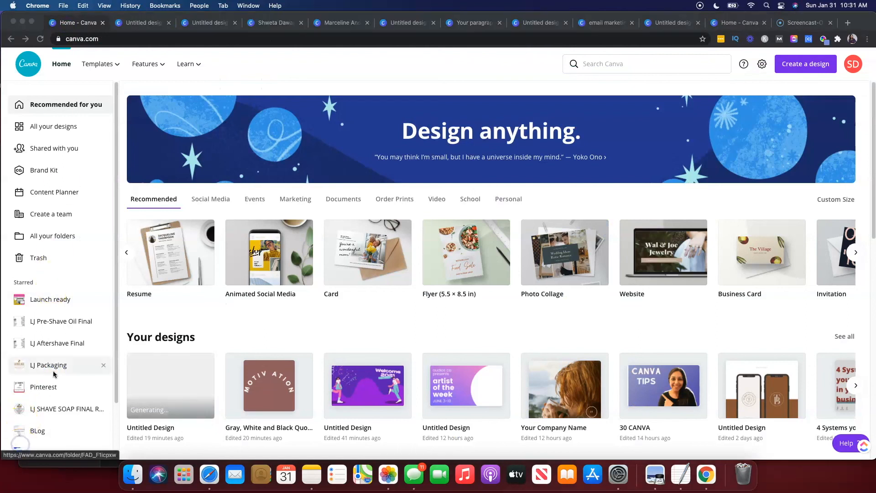
left_click(246, 375)
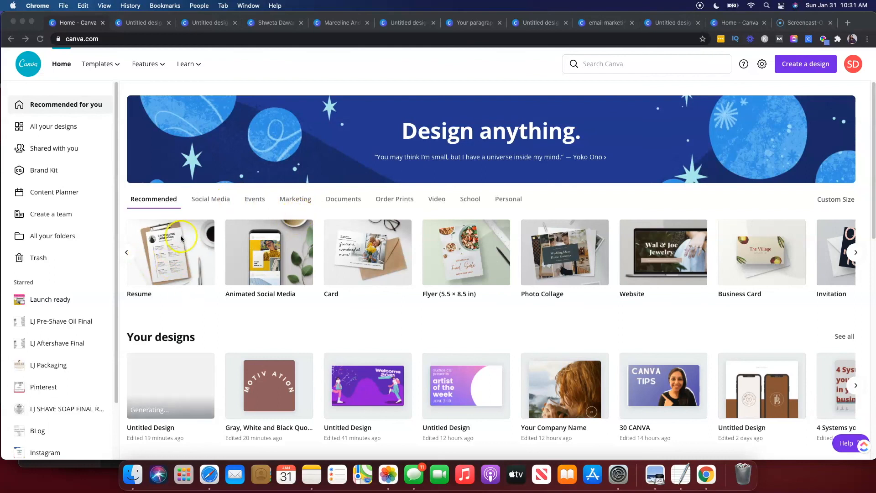
left_click(437, 201)
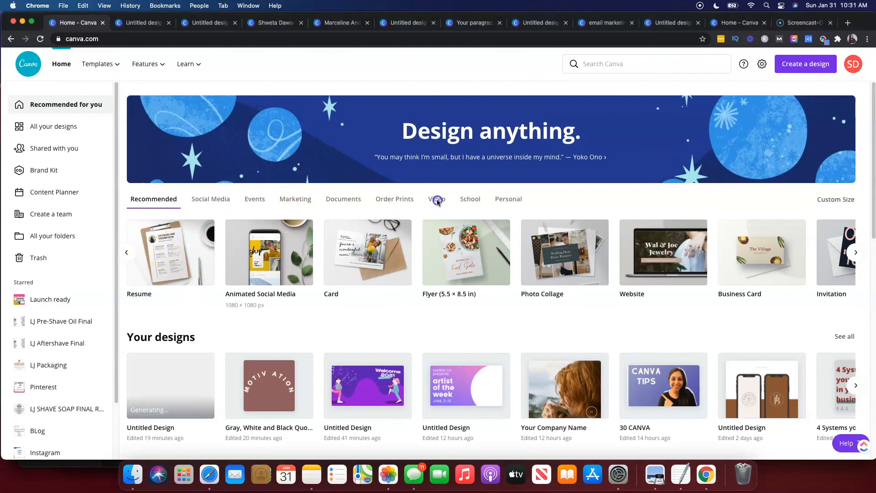